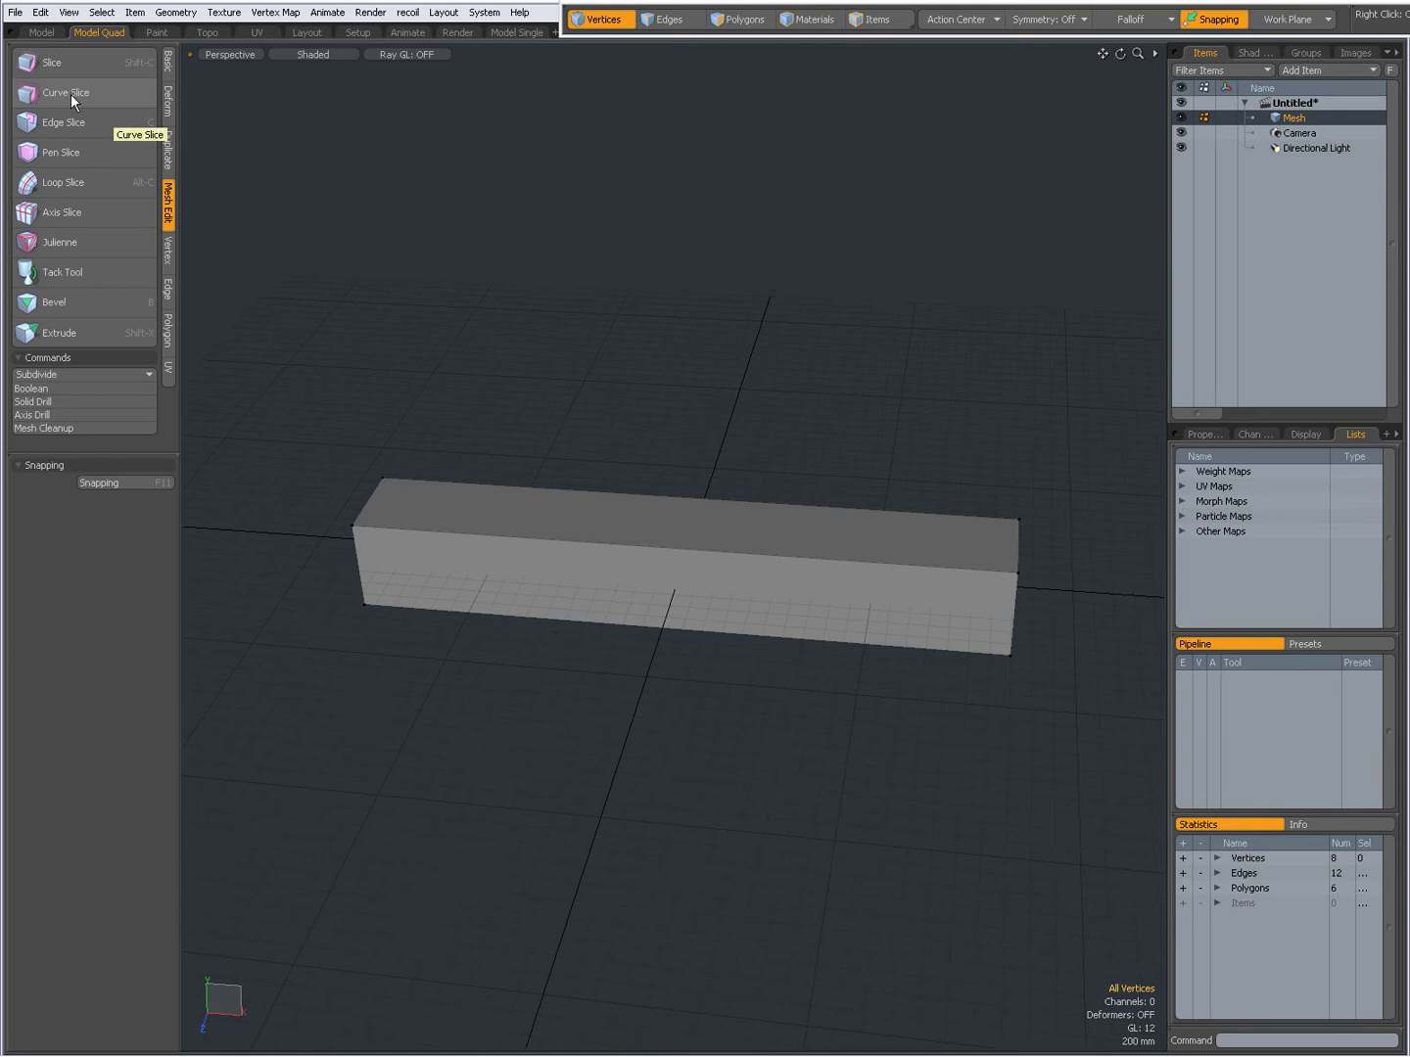
Start Curve Slice in Top view and place six points forming an S-curve across the box.
left_click(71, 96)
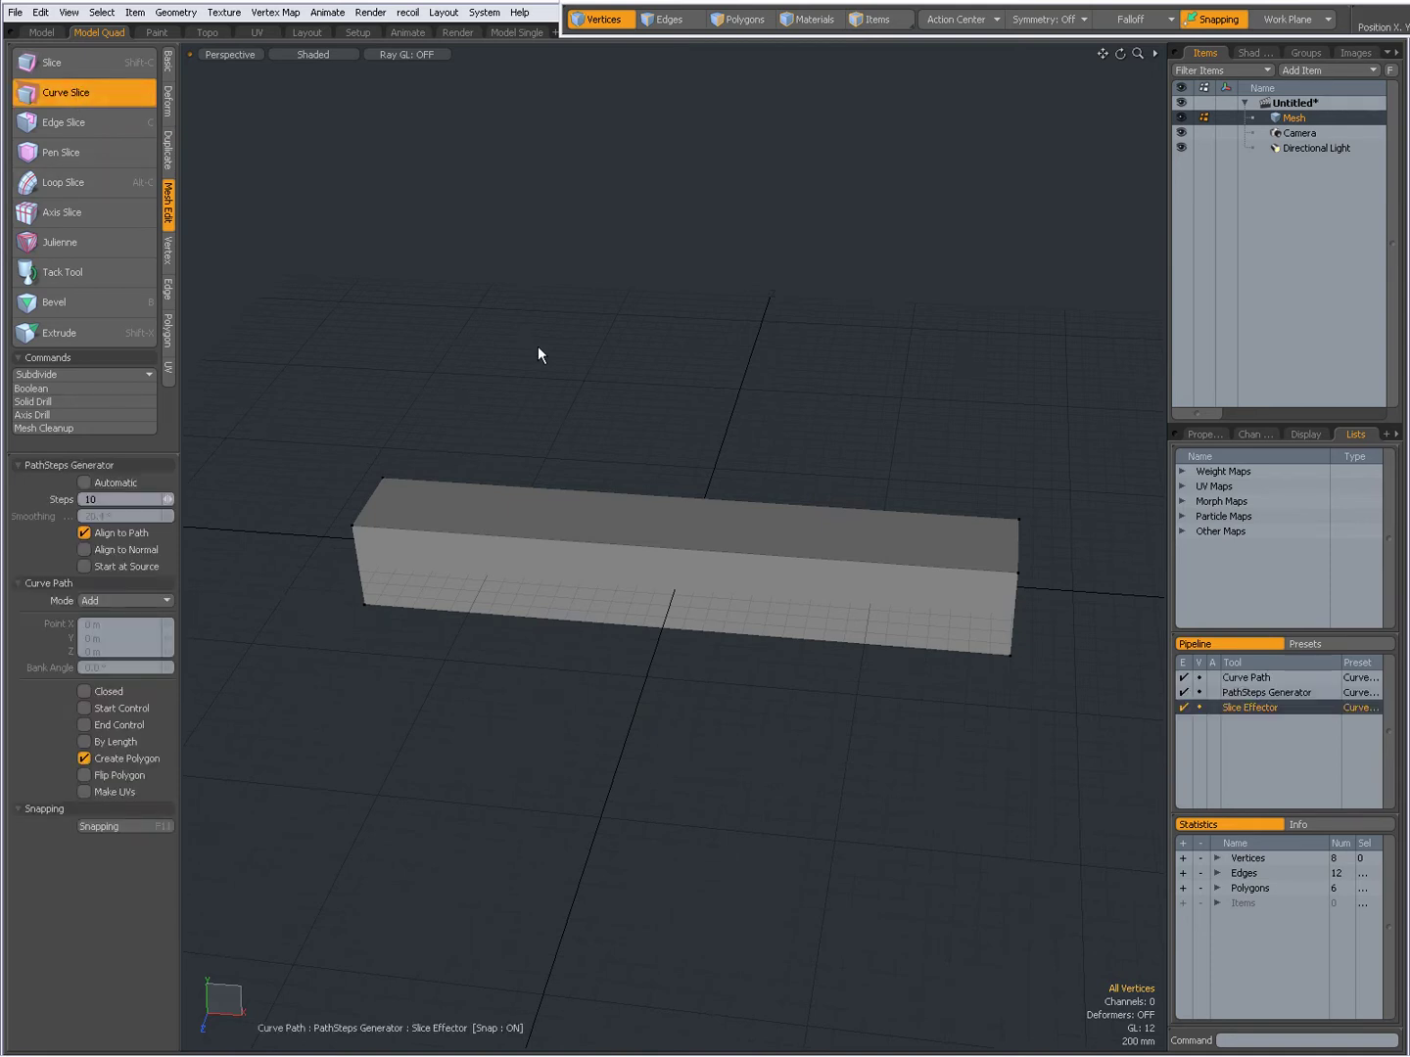
key("ctrl+space")
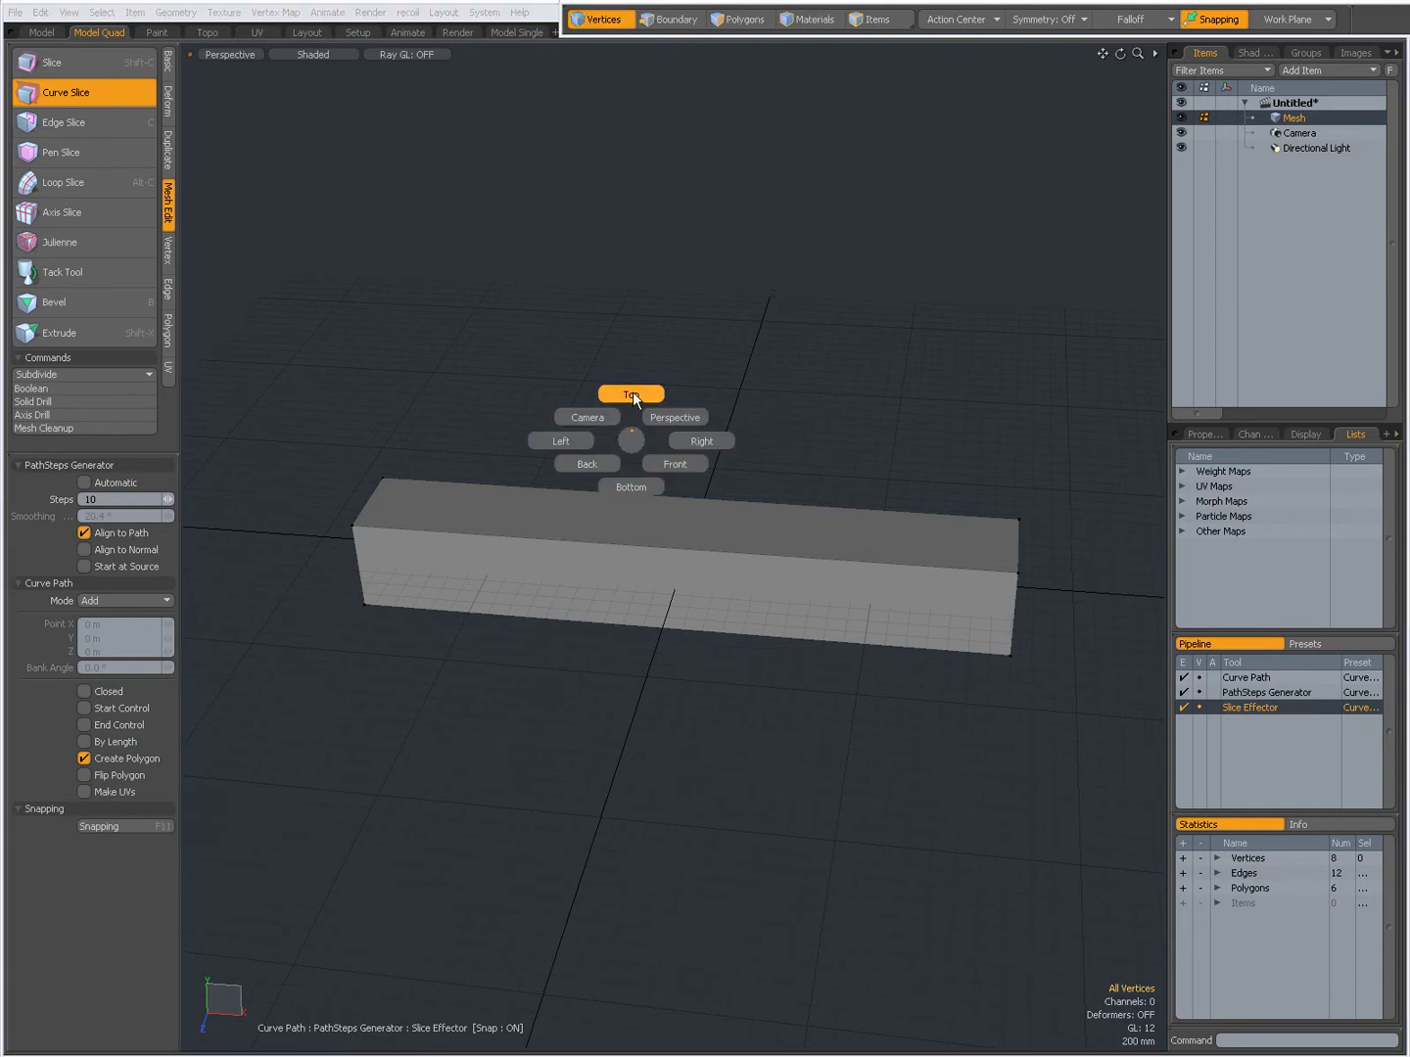
left_click(632, 393)
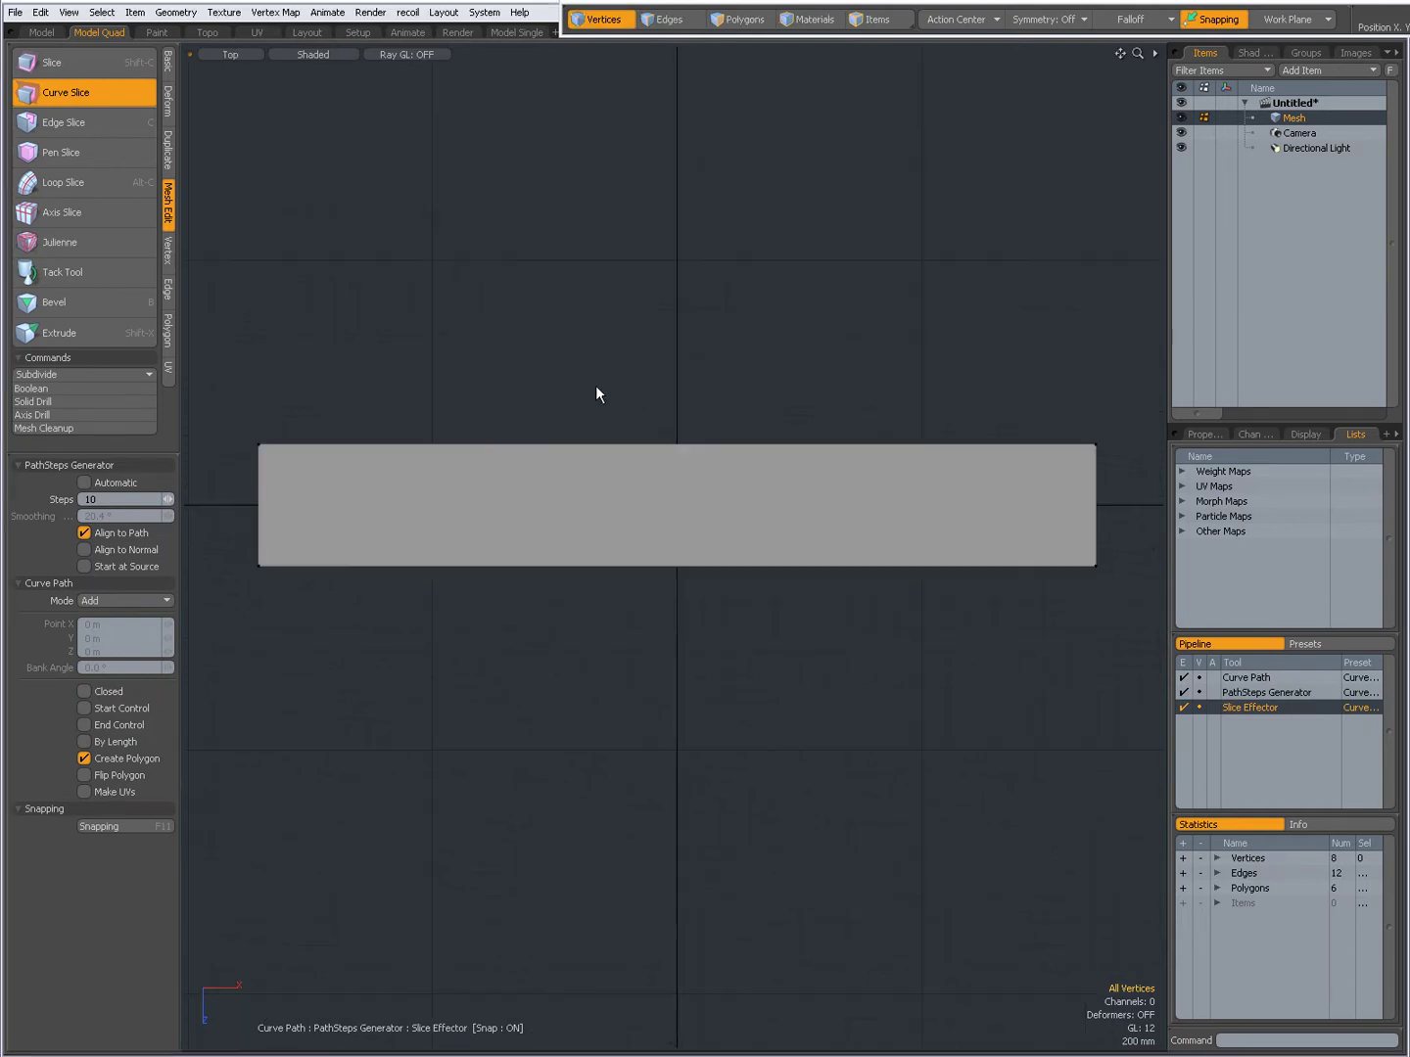
left_click(346, 247)
left_click(485, 305)
left_click(427, 374)
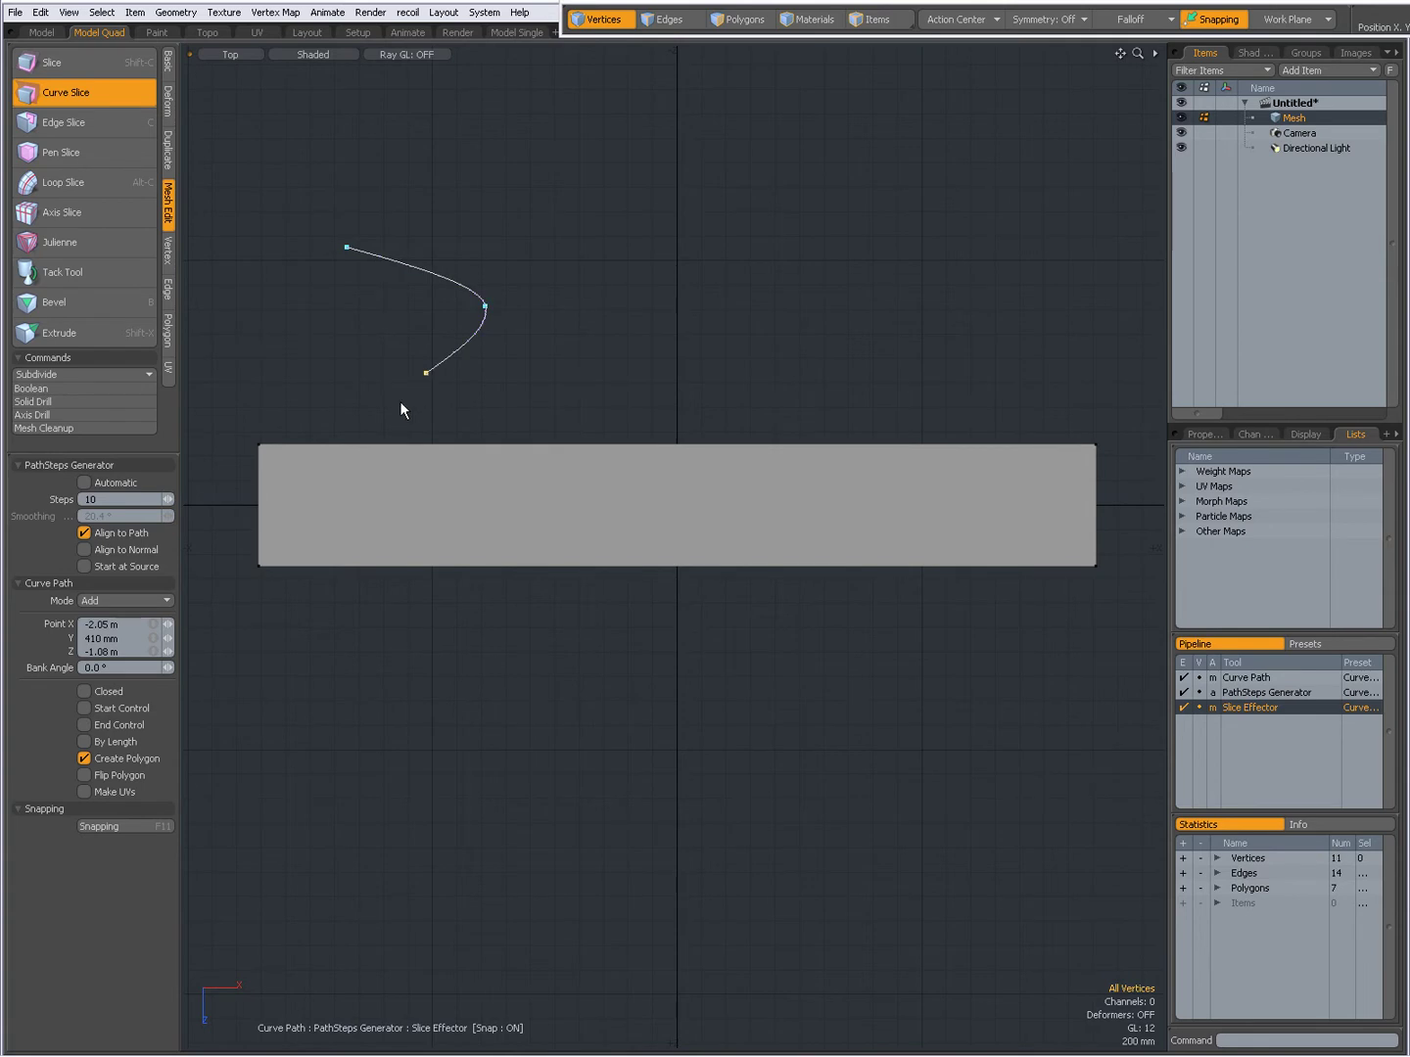
left_click(359, 442)
left_click(453, 627)
left_click(593, 704)
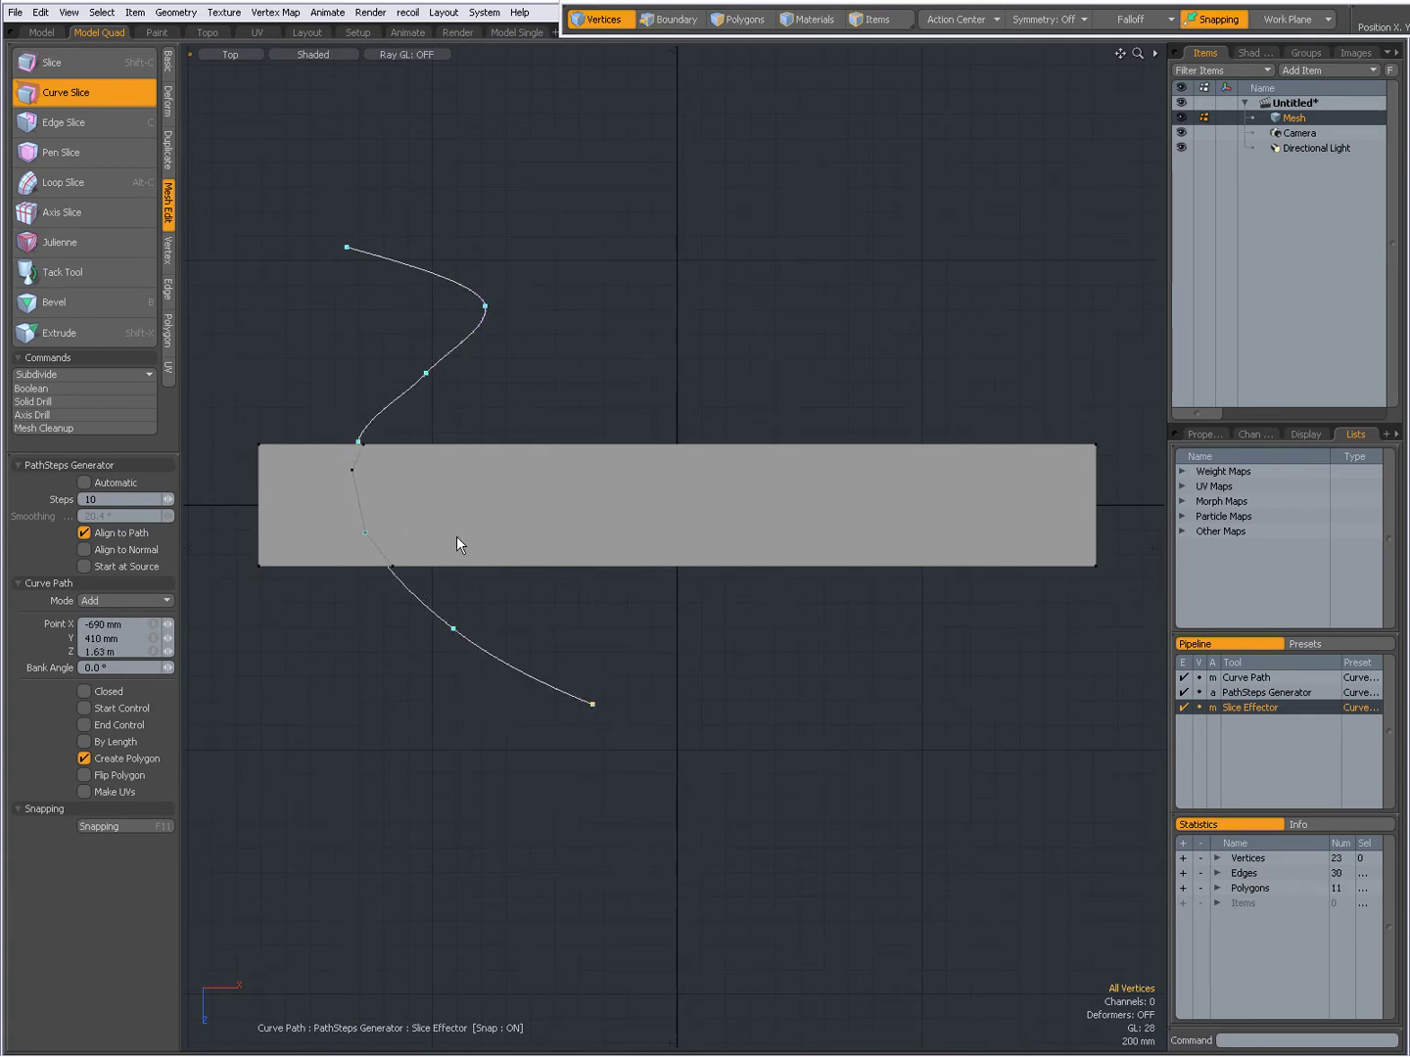
Return to Perspective view and orbit closer to the box and curve.
key("ctrl+space")
left_click(500, 508)
left_click_drag(660, 635, 518, 447, "alt")
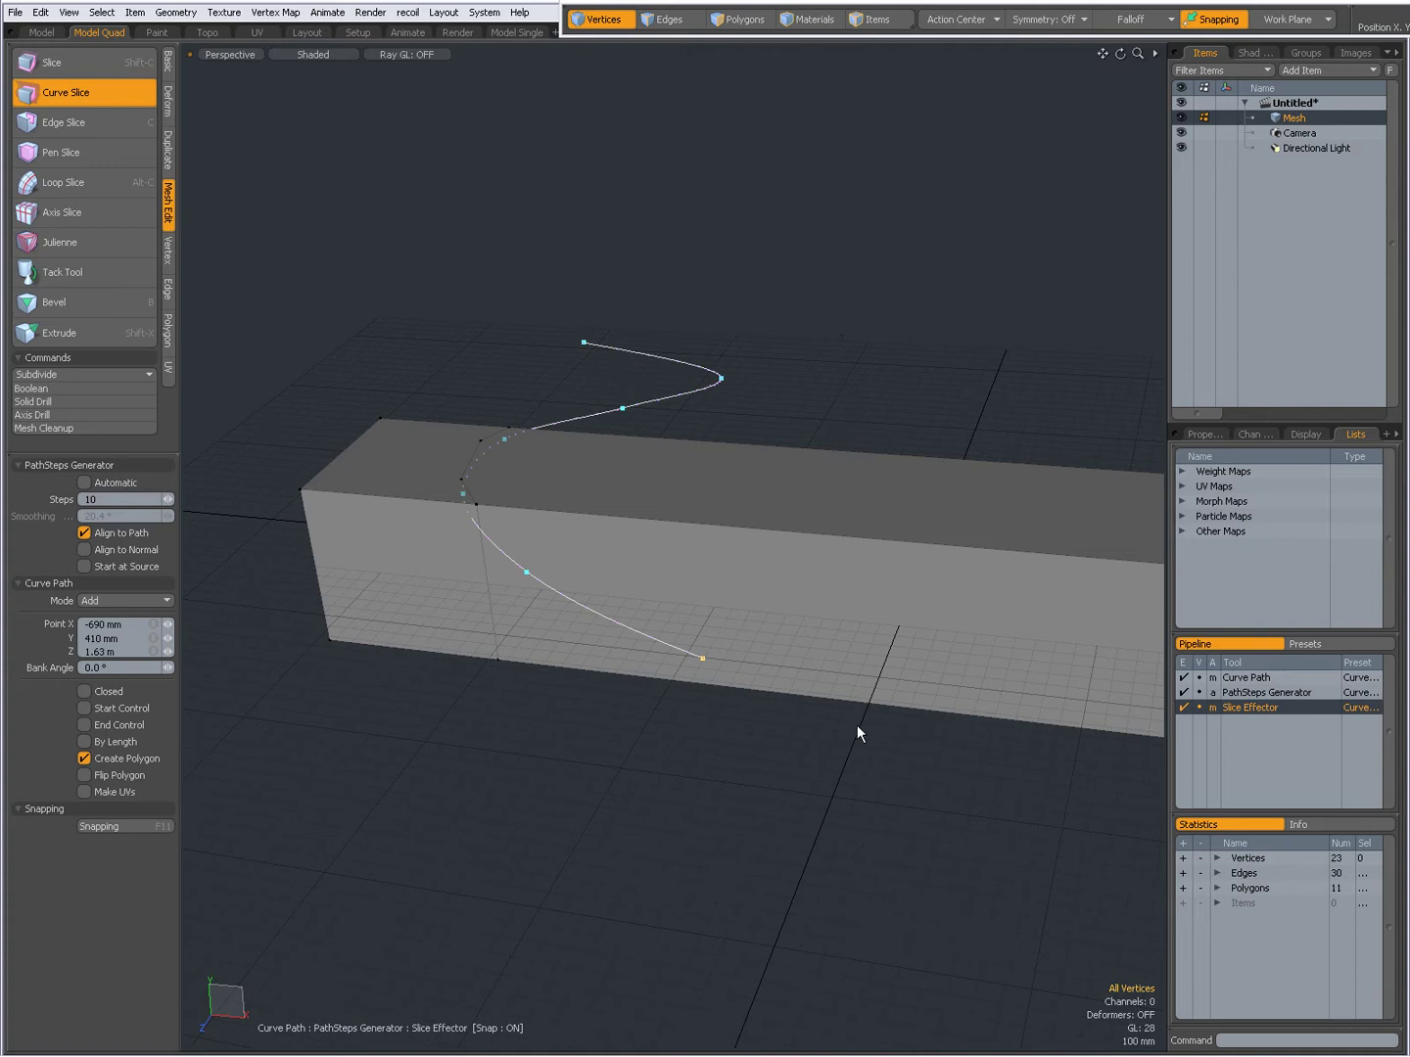
Reset the Slice Effector tool and uncheck Create Polygon.
right_click(1227, 707)
left_click(1232, 720)
left_click(83, 758)
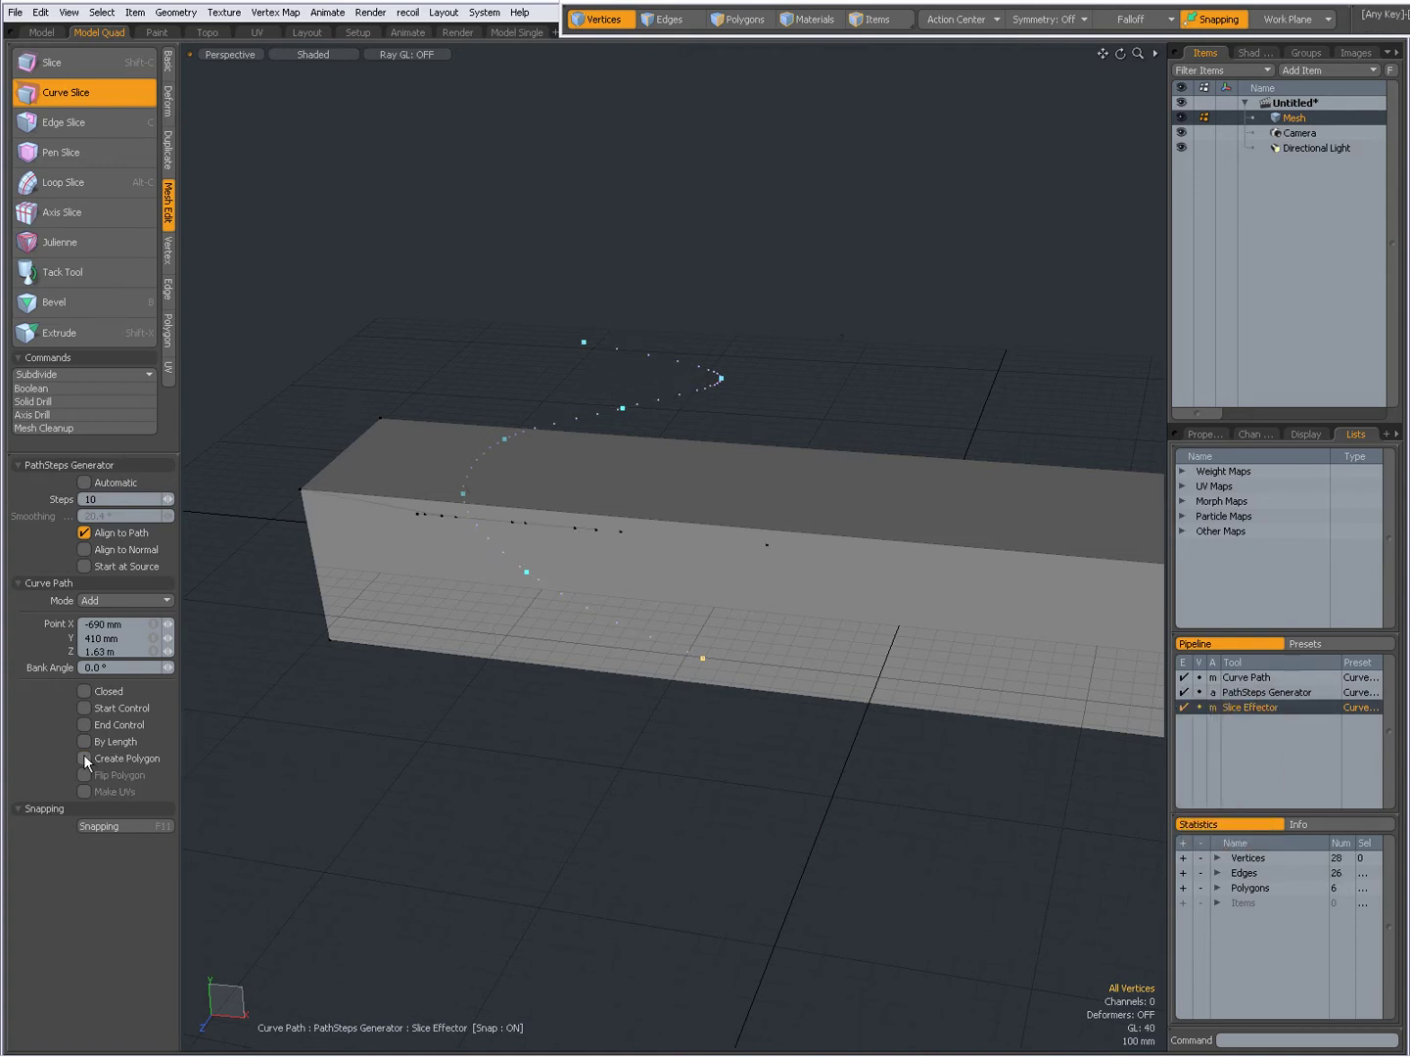
left_click_drag(715, 603, 557, 621, "alt")
Test-add a curve point in Top view, undo it, and return to Perspective.
key("grave")
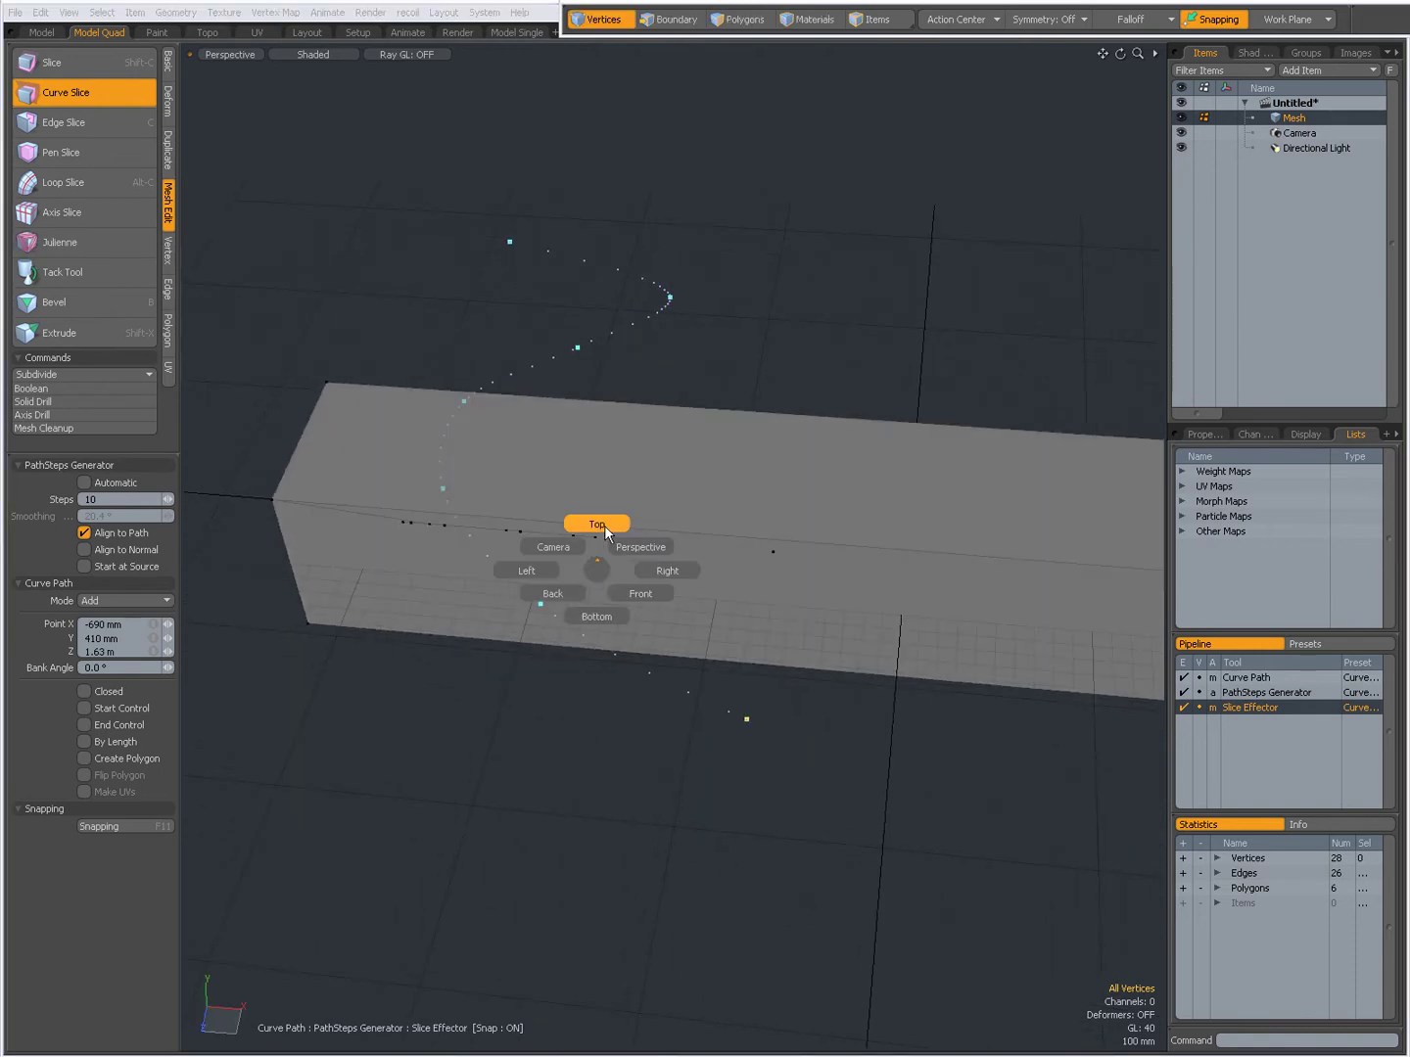
left_click(604, 523)
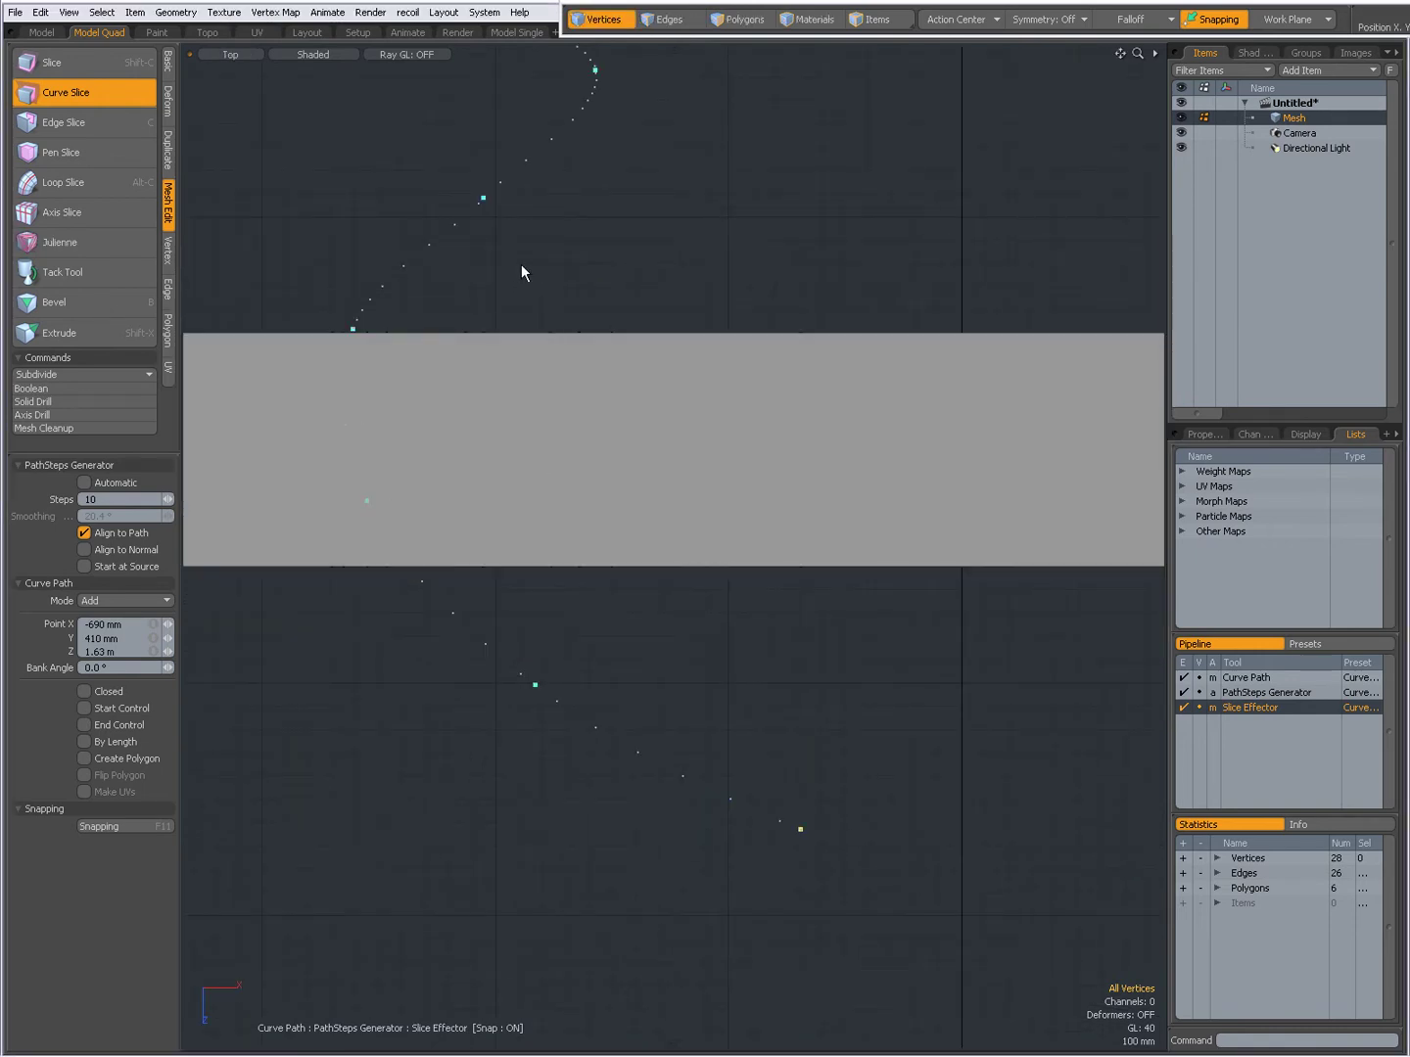
left_click(594, 251)
key("ctrl+z")
key("ctrl+space")
left_click(764, 511)
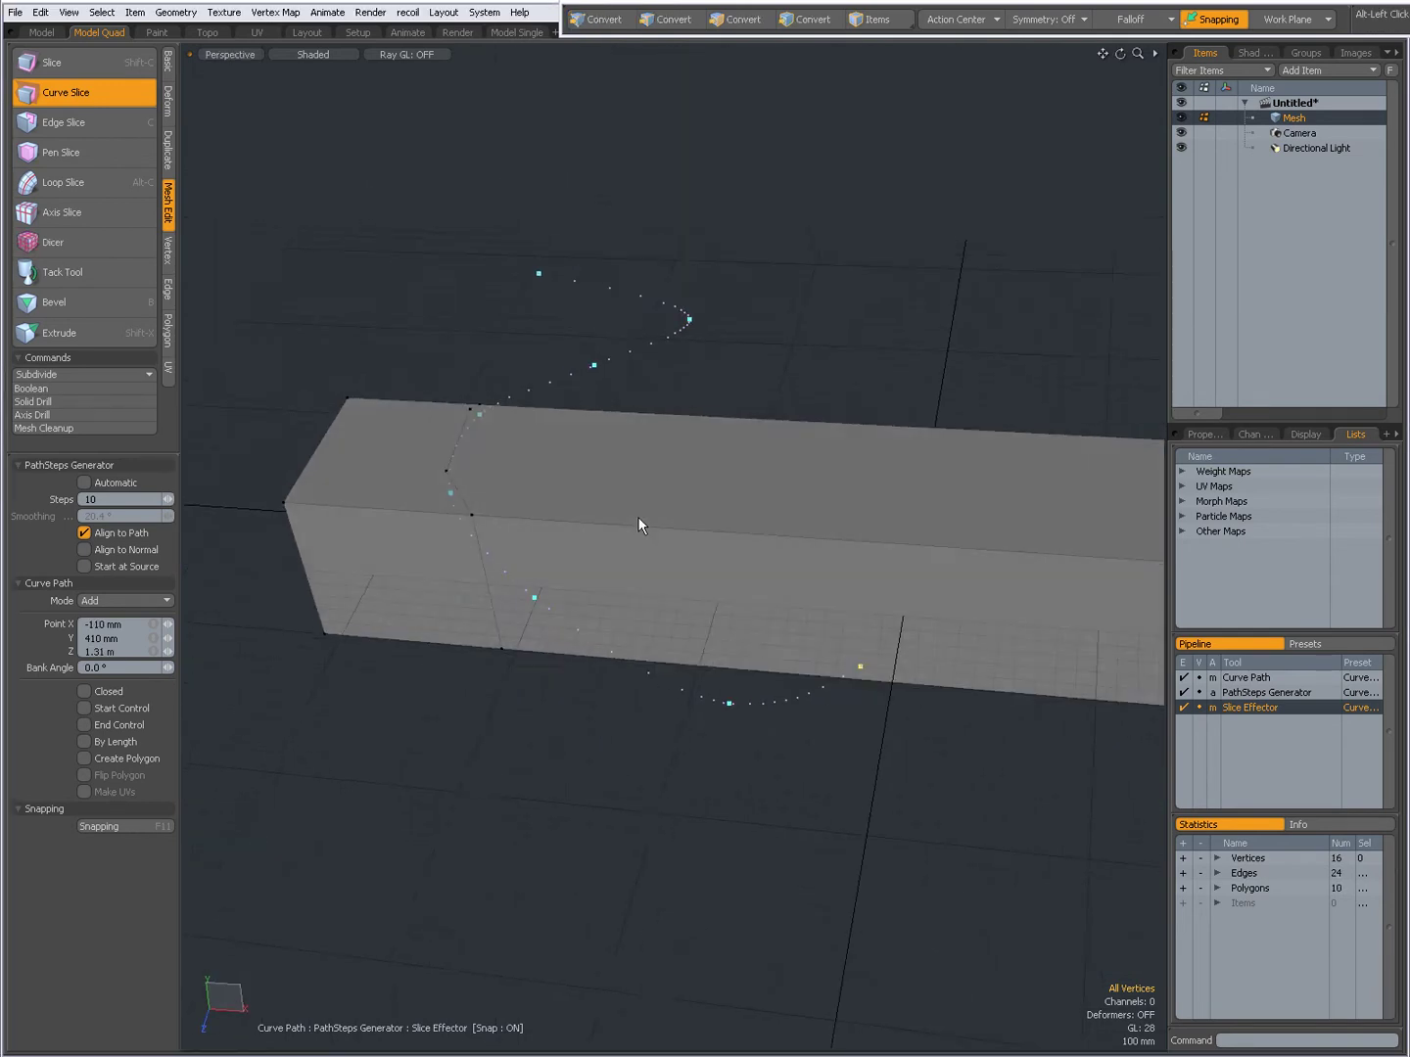
left_click_drag(638, 515, 625, 639, "alt")
Enable Automatic steps, lower Smoothing to 8.1°, then turn Automatic off.
left_click(84, 483)
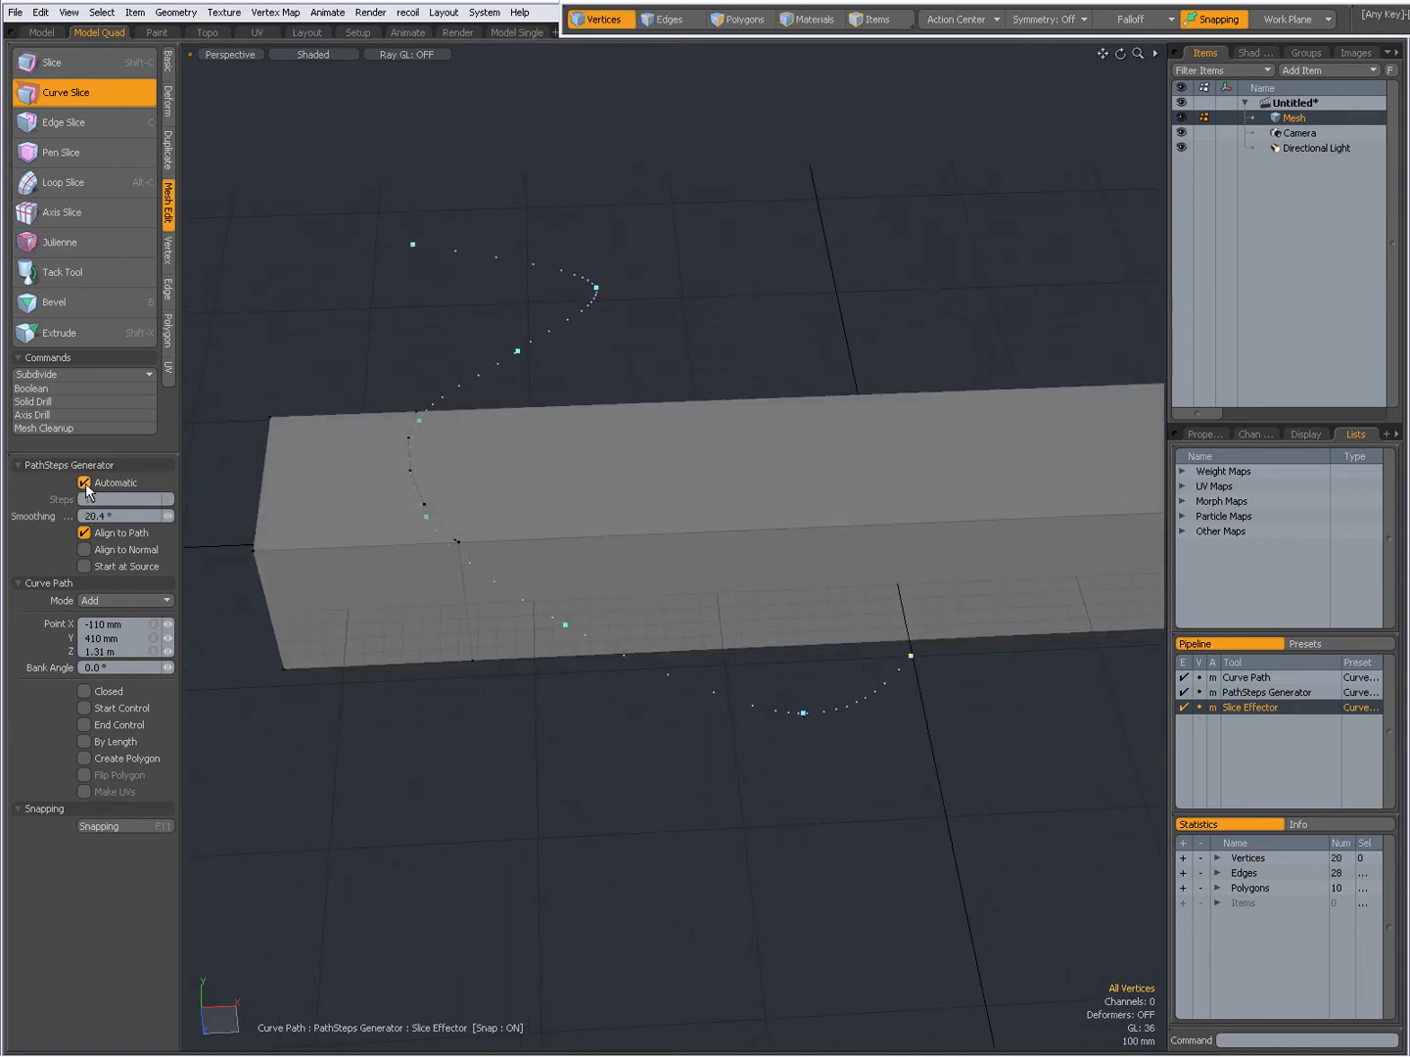
mouse_move(169, 515)
left_mouse_down()
mouse_move(146, 515)
mouse_move(168, 515)
left_mouse_up()
left_click(84, 482)
Set the PathSteps Generator Steps value manually to 27.
left_click(84, 498)
key("BackSpace")
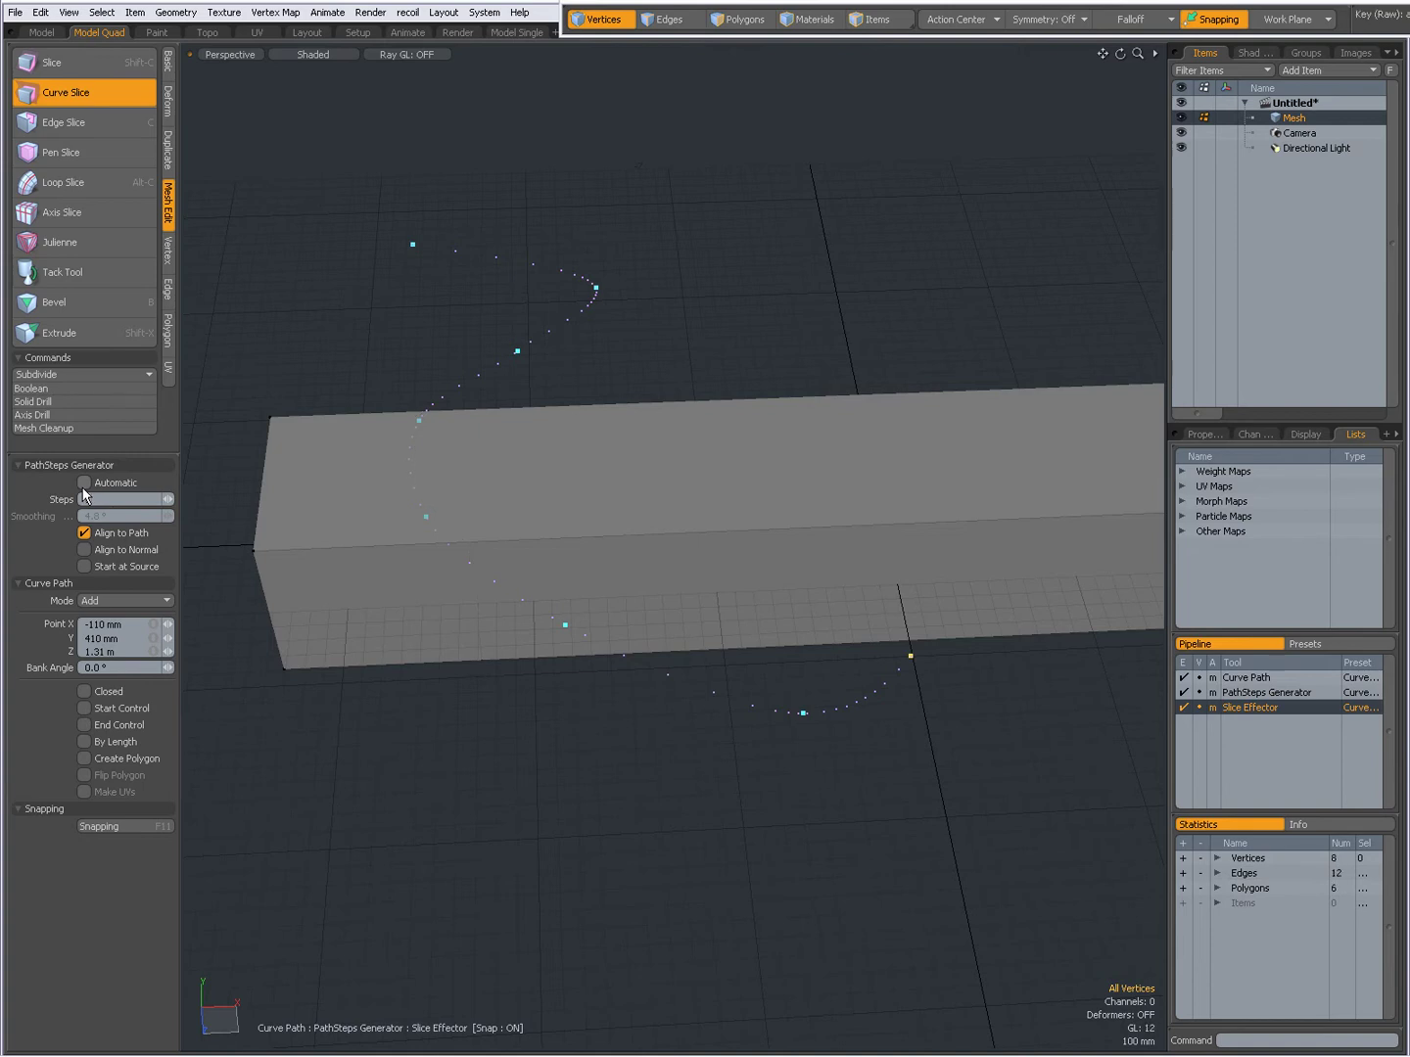
type("2")
key("Return")
left_click(171, 498)
left_click(170, 499)
left_click_drag(457, 645, 550, 520, "alt")
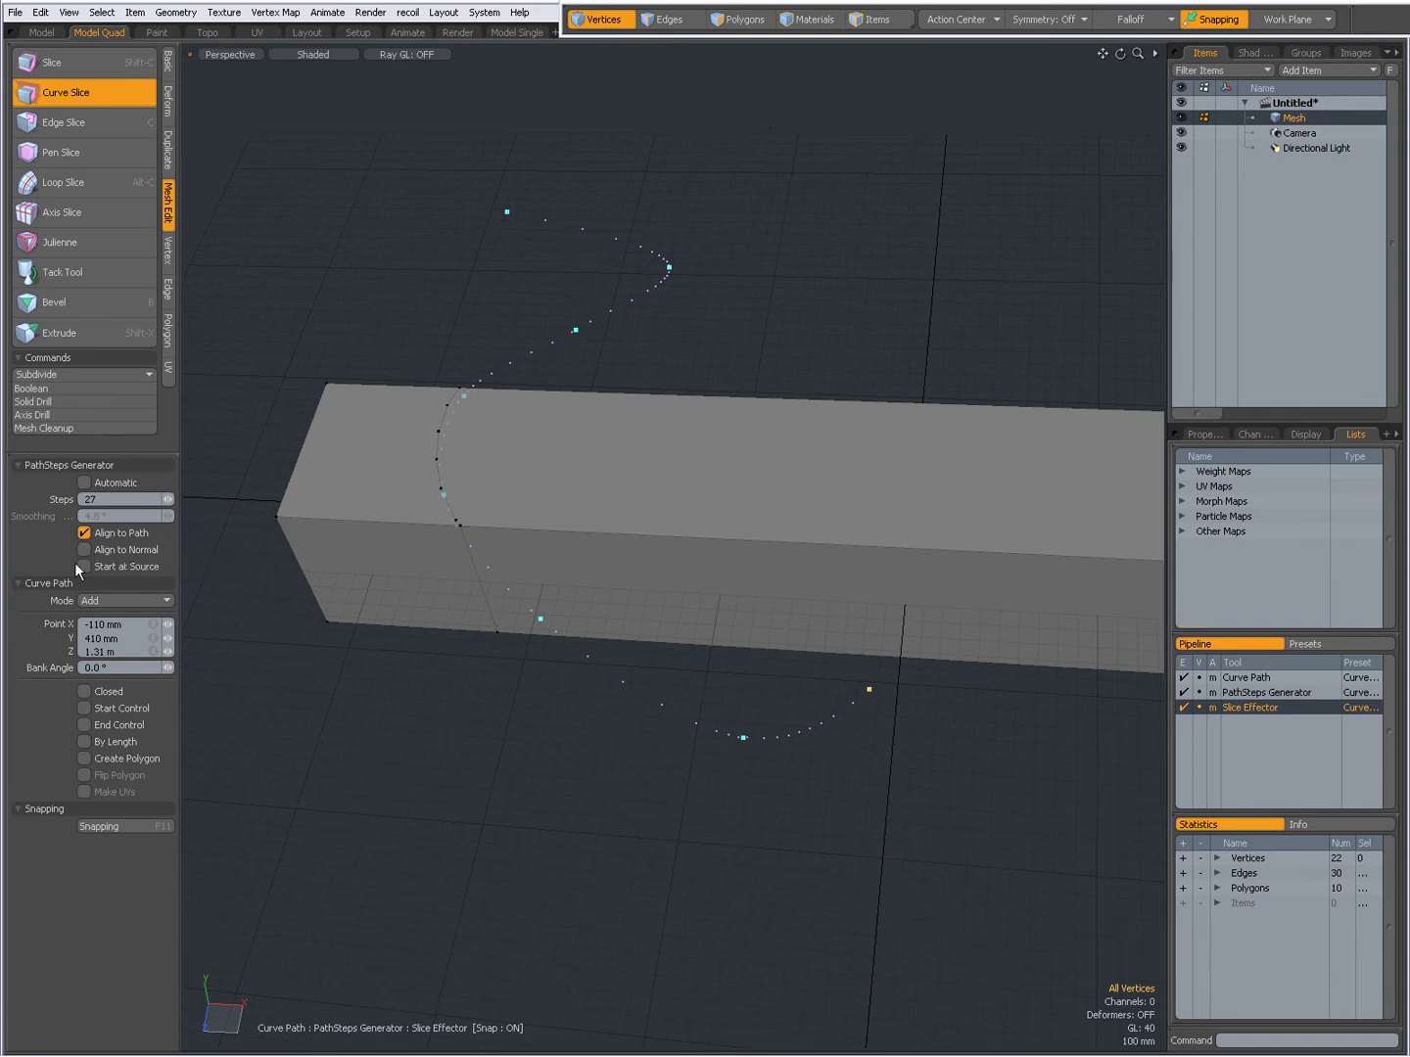
Toggle Closed on and off, enable Start Control, and drag its handle outward.
left_click(85, 691)
left_click(83, 692)
left_click(84, 708)
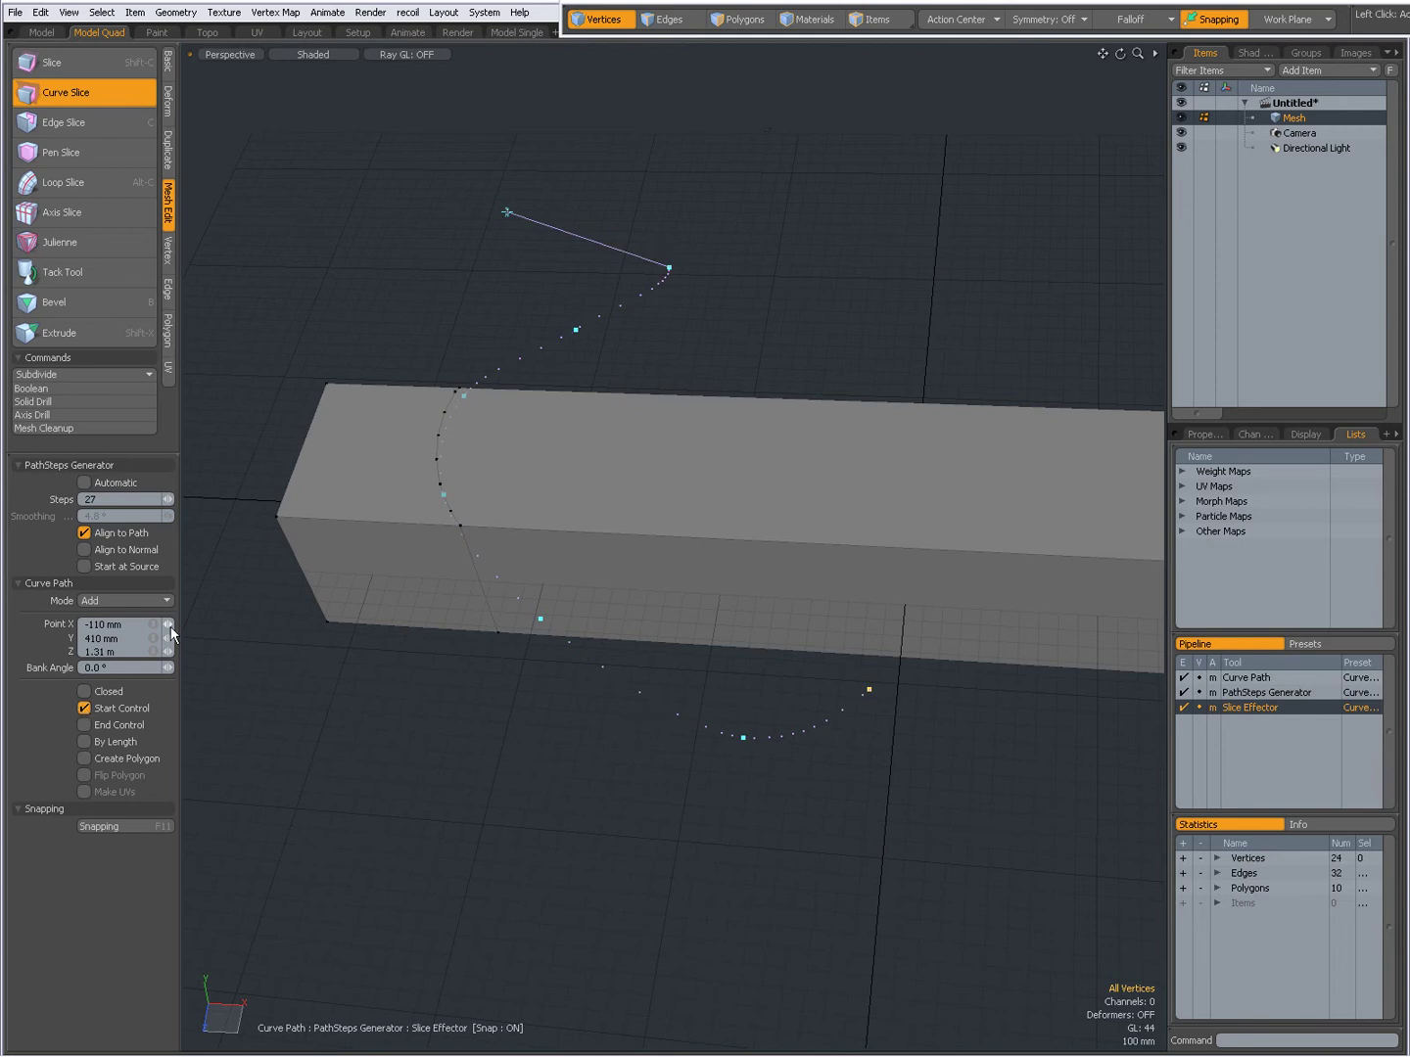
left_click_drag(505, 212, 784, 257)
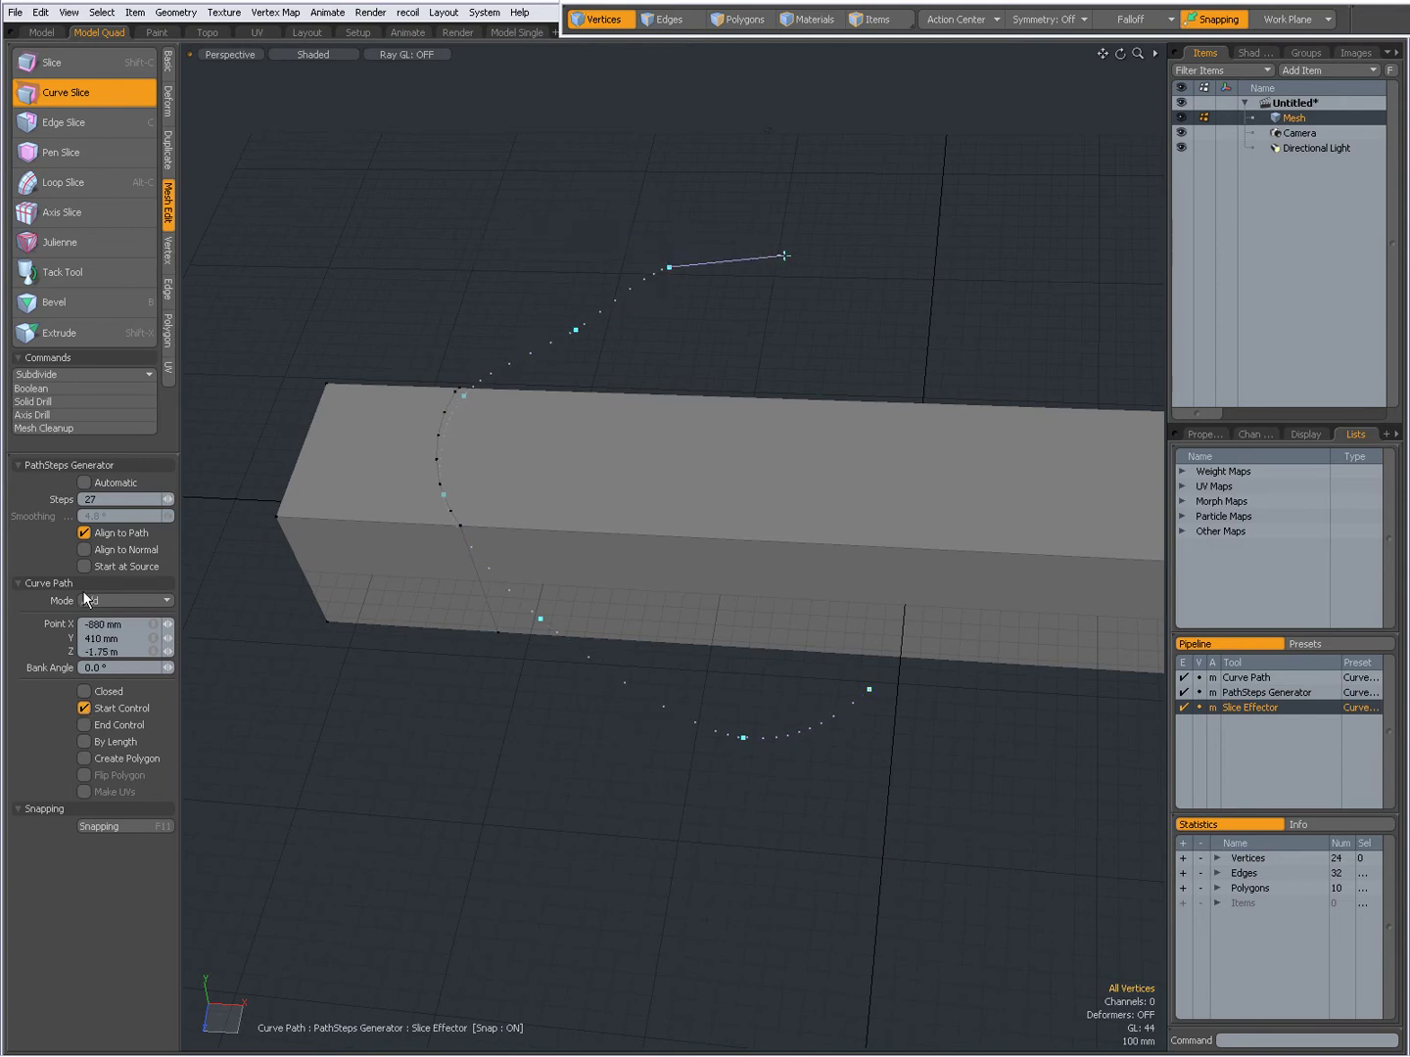
Delete the two upper curve points, then adjust the start handle in Edit mode.
left_click(137, 597)
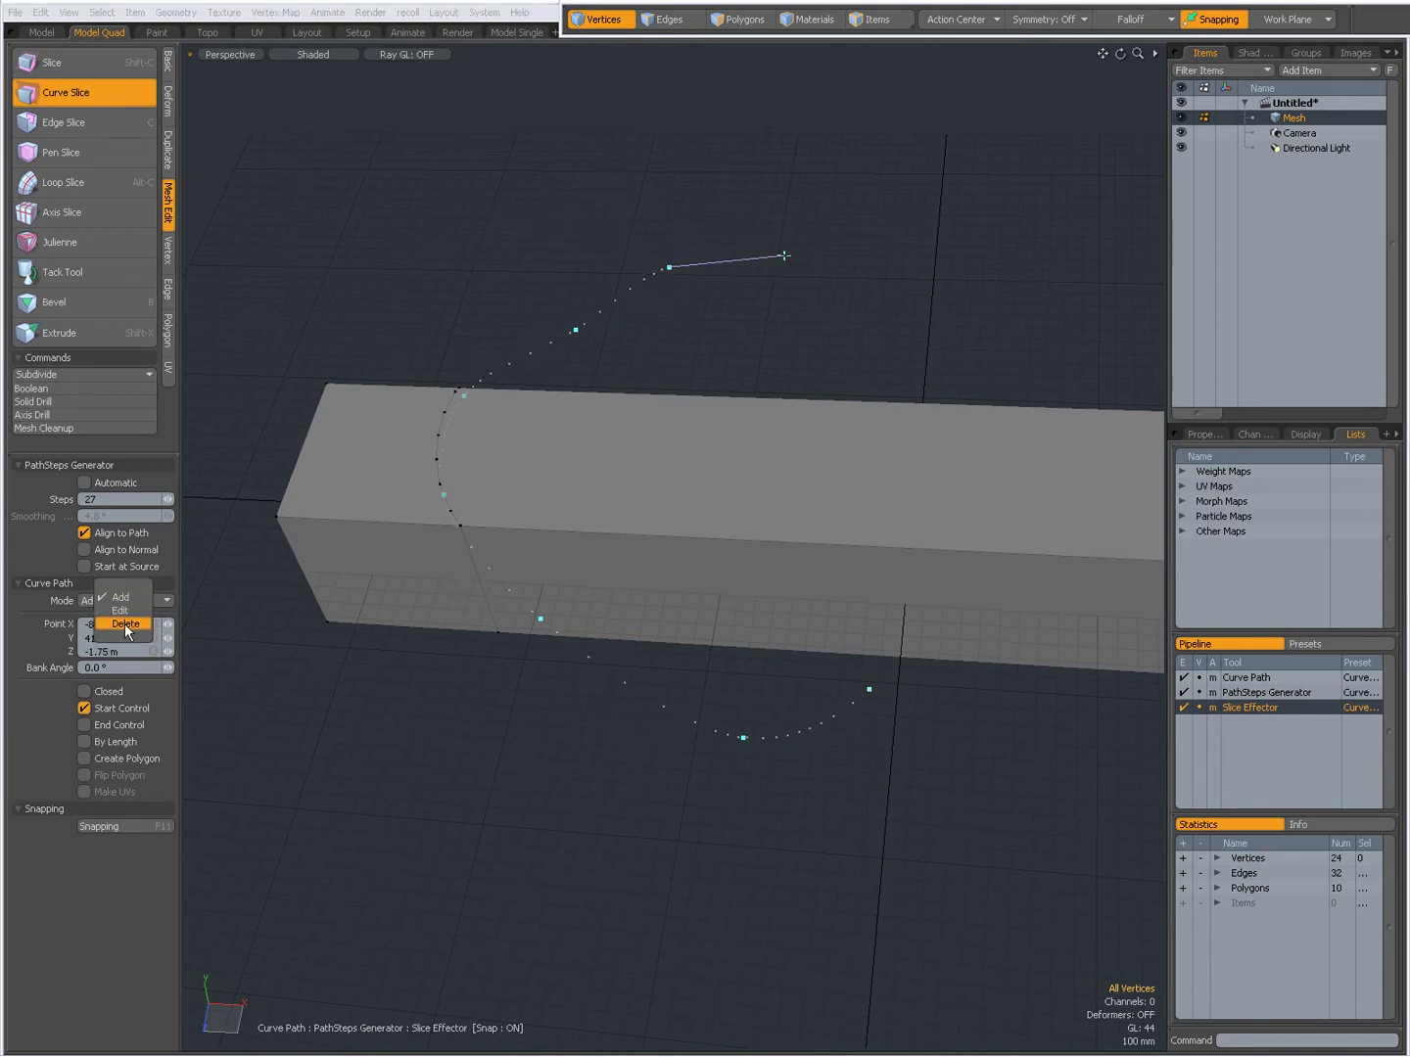
left_click(126, 624)
left_click(668, 269)
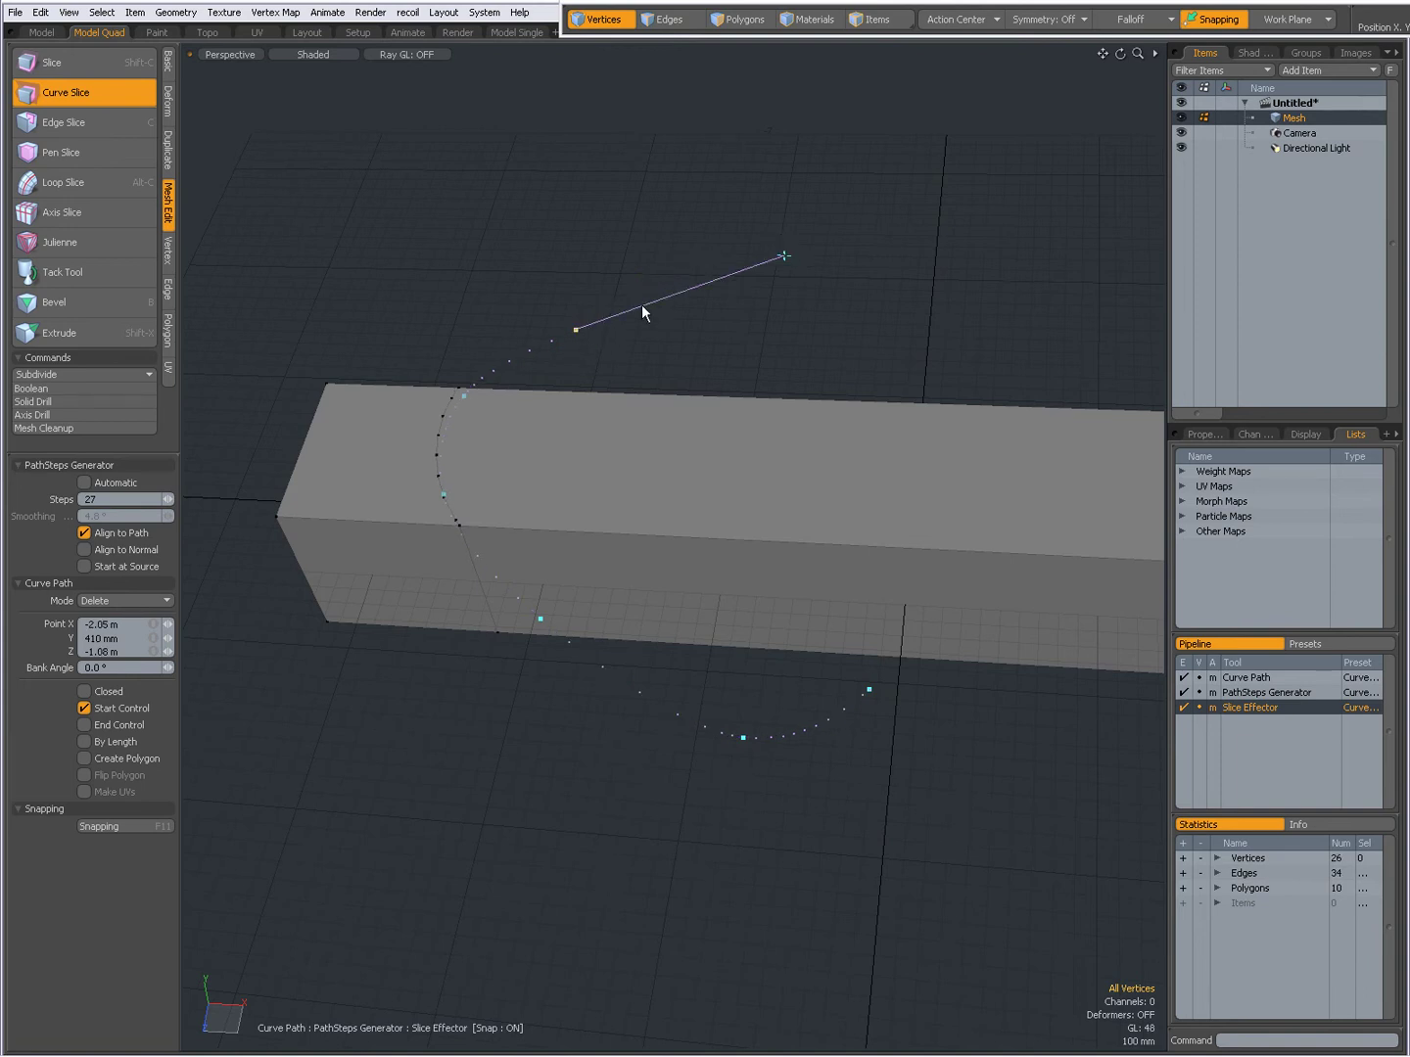
left_click(575, 331)
left_click_drag(471, 400, 762, 303, "alt")
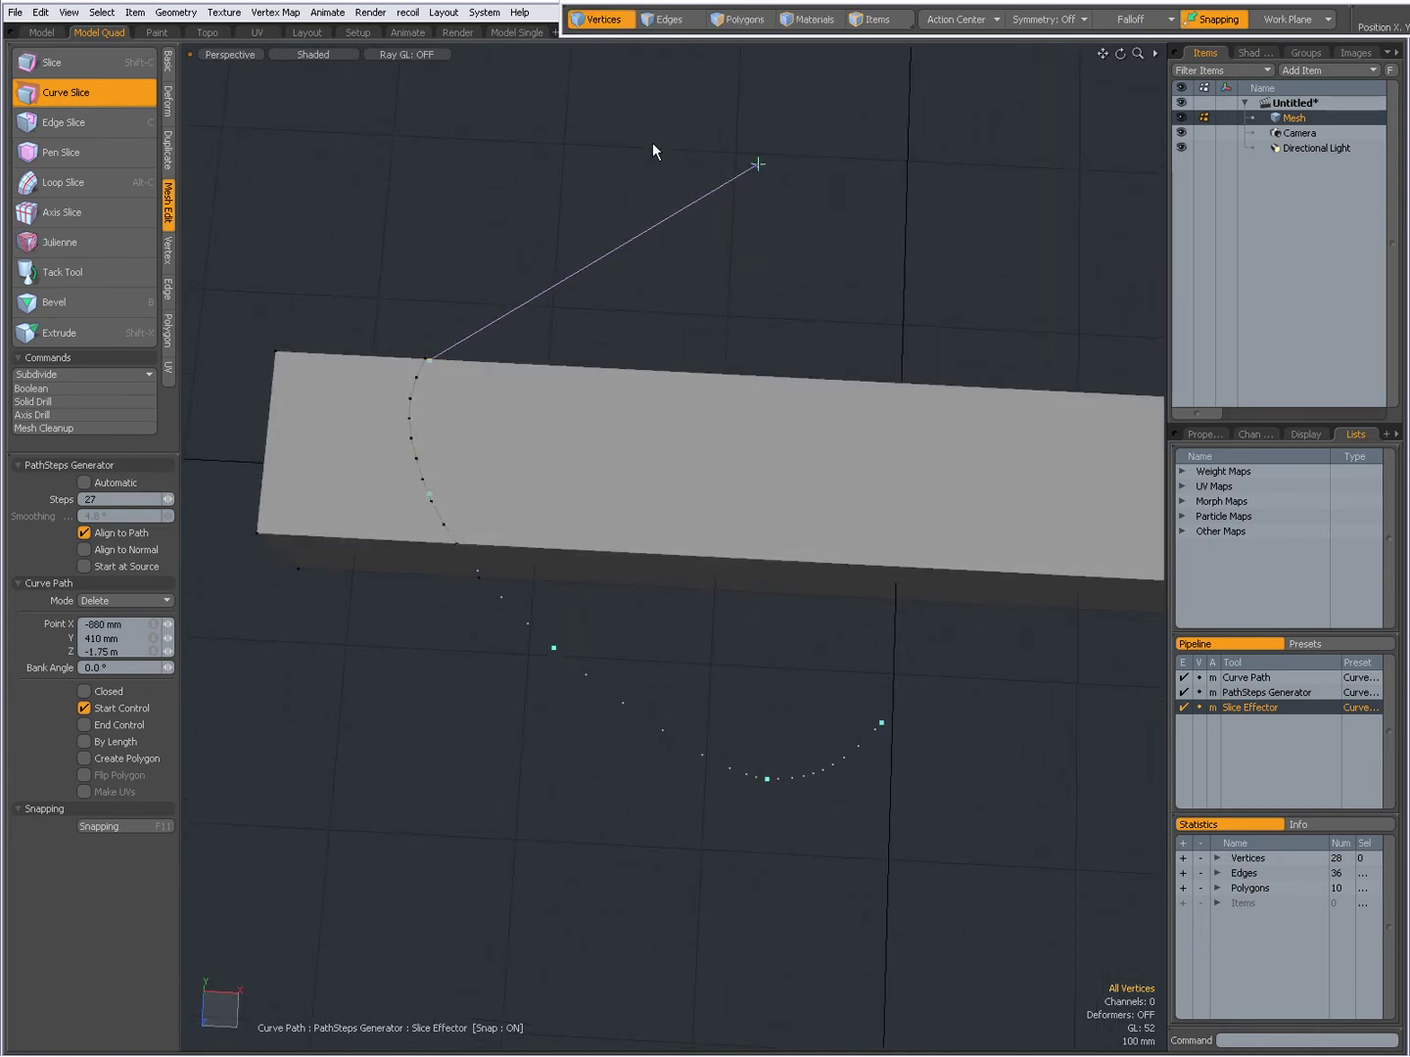
left_click(127, 602)
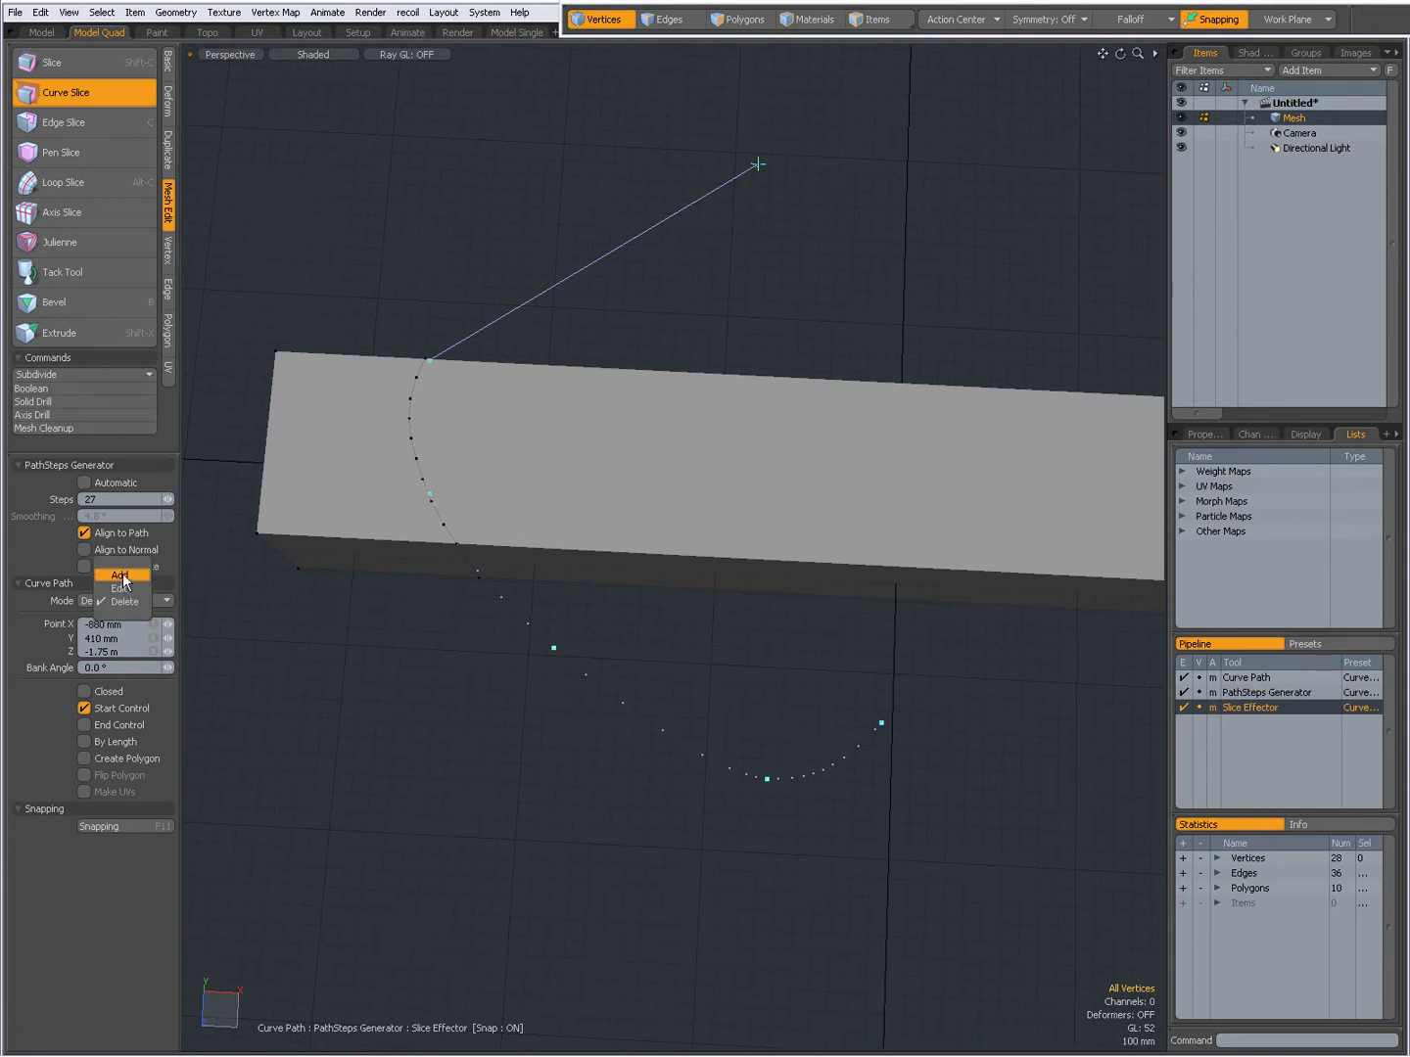
left_click(123, 589)
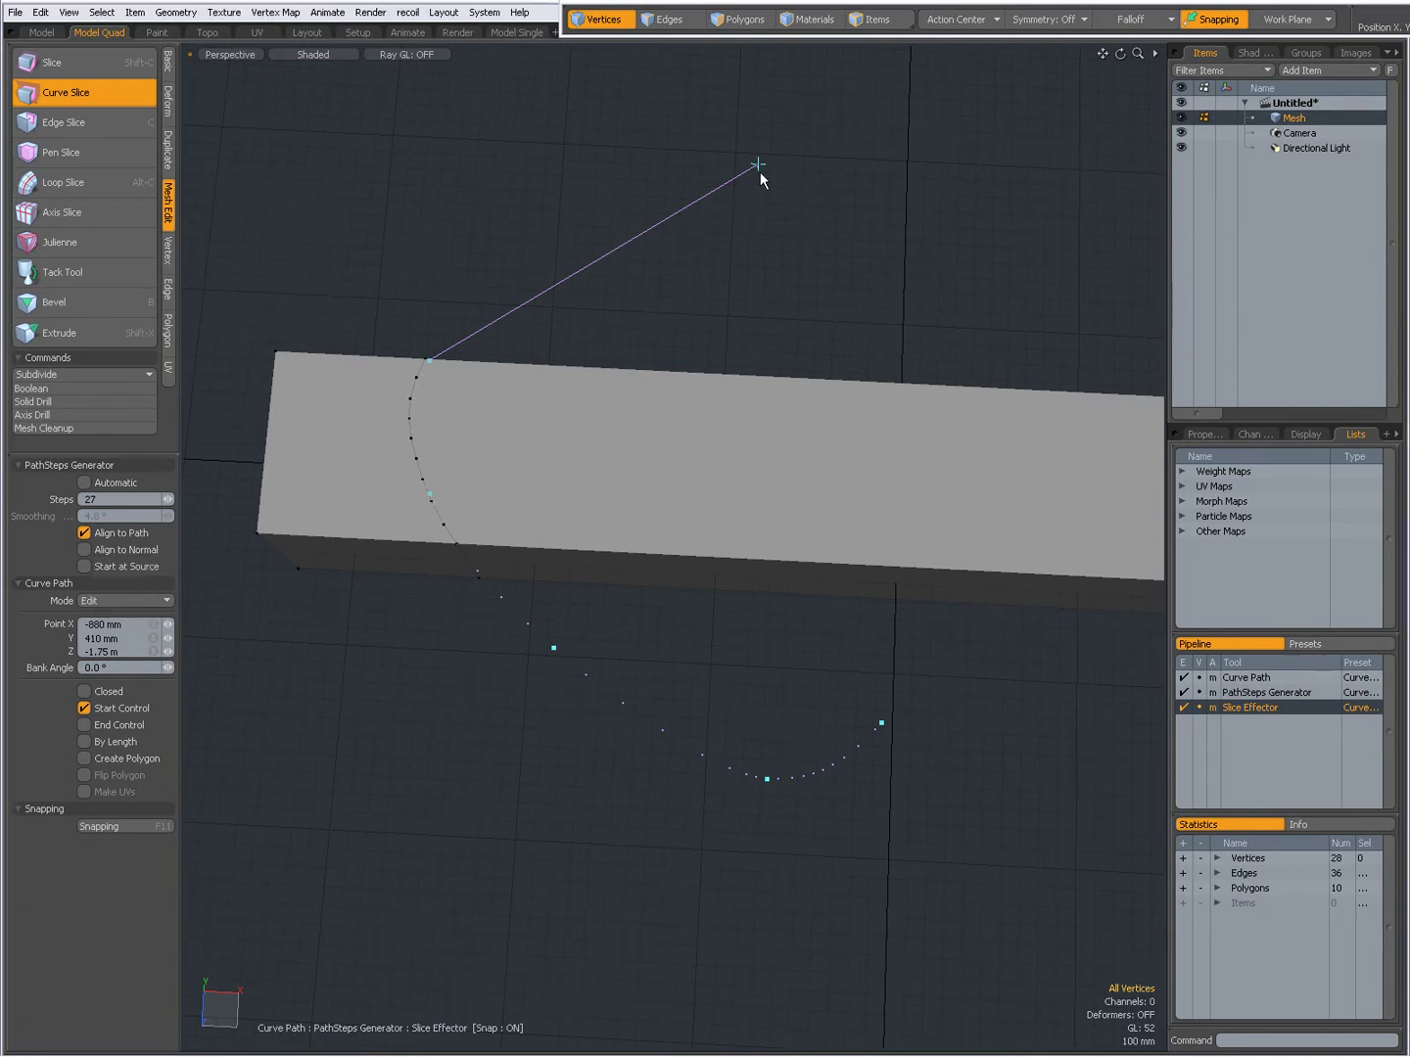
left_click_drag(759, 169, 759, 162)
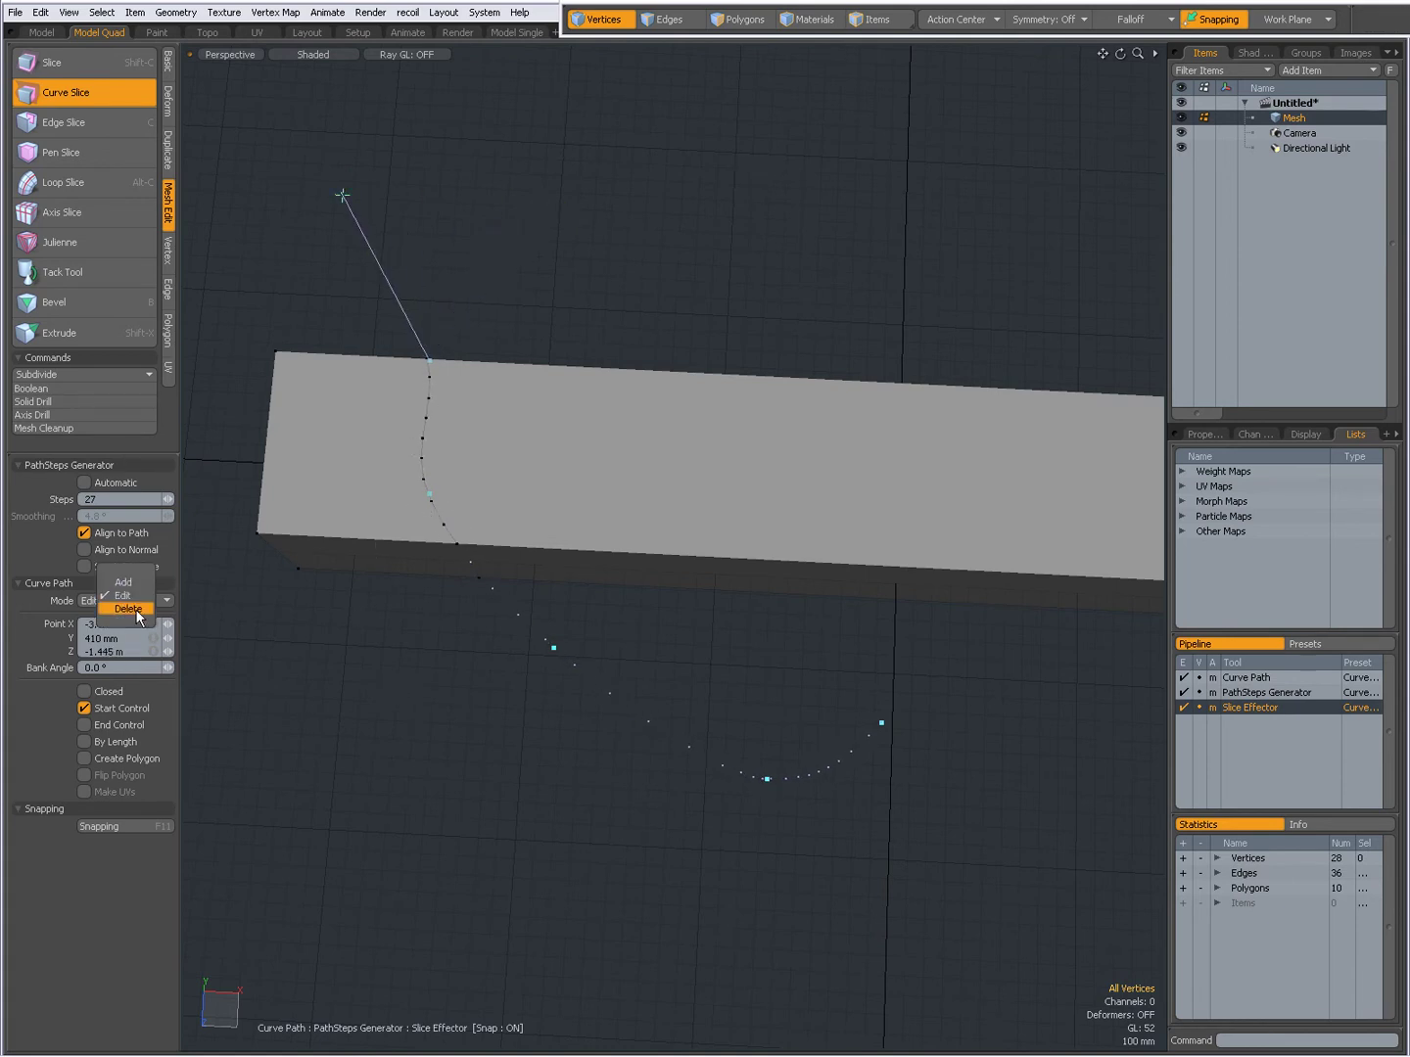
Delete the curve's last two points and enable End Control.
left_click(129, 609)
left_click(883, 725)
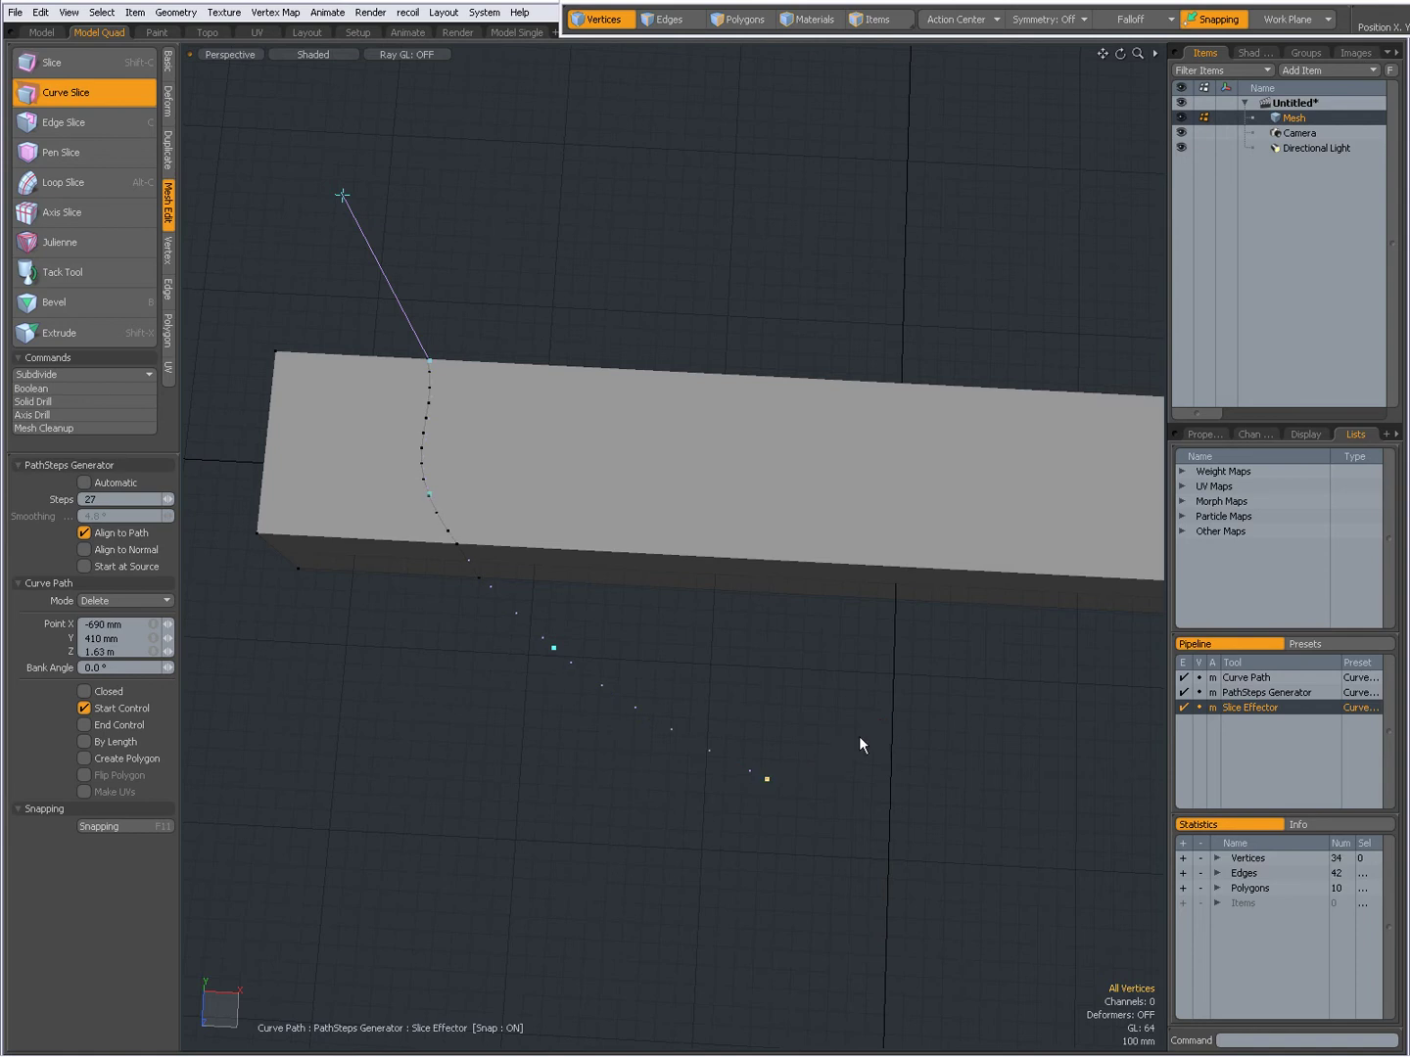
left_click(768, 779)
left_click(85, 723)
left_click(125, 602)
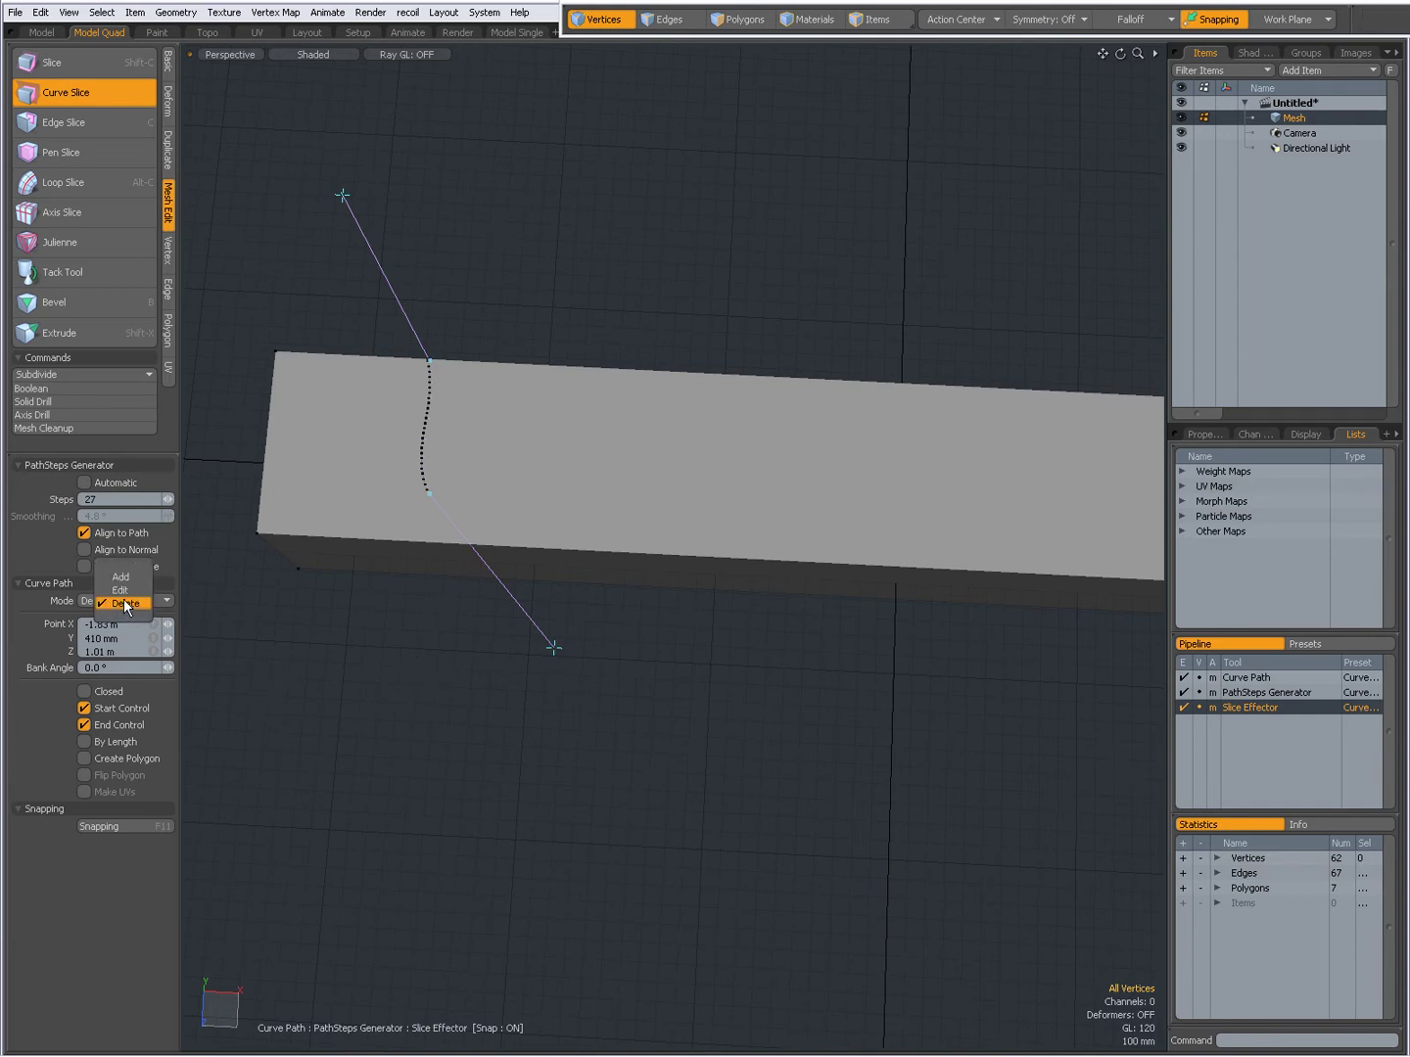
left_click(121, 576)
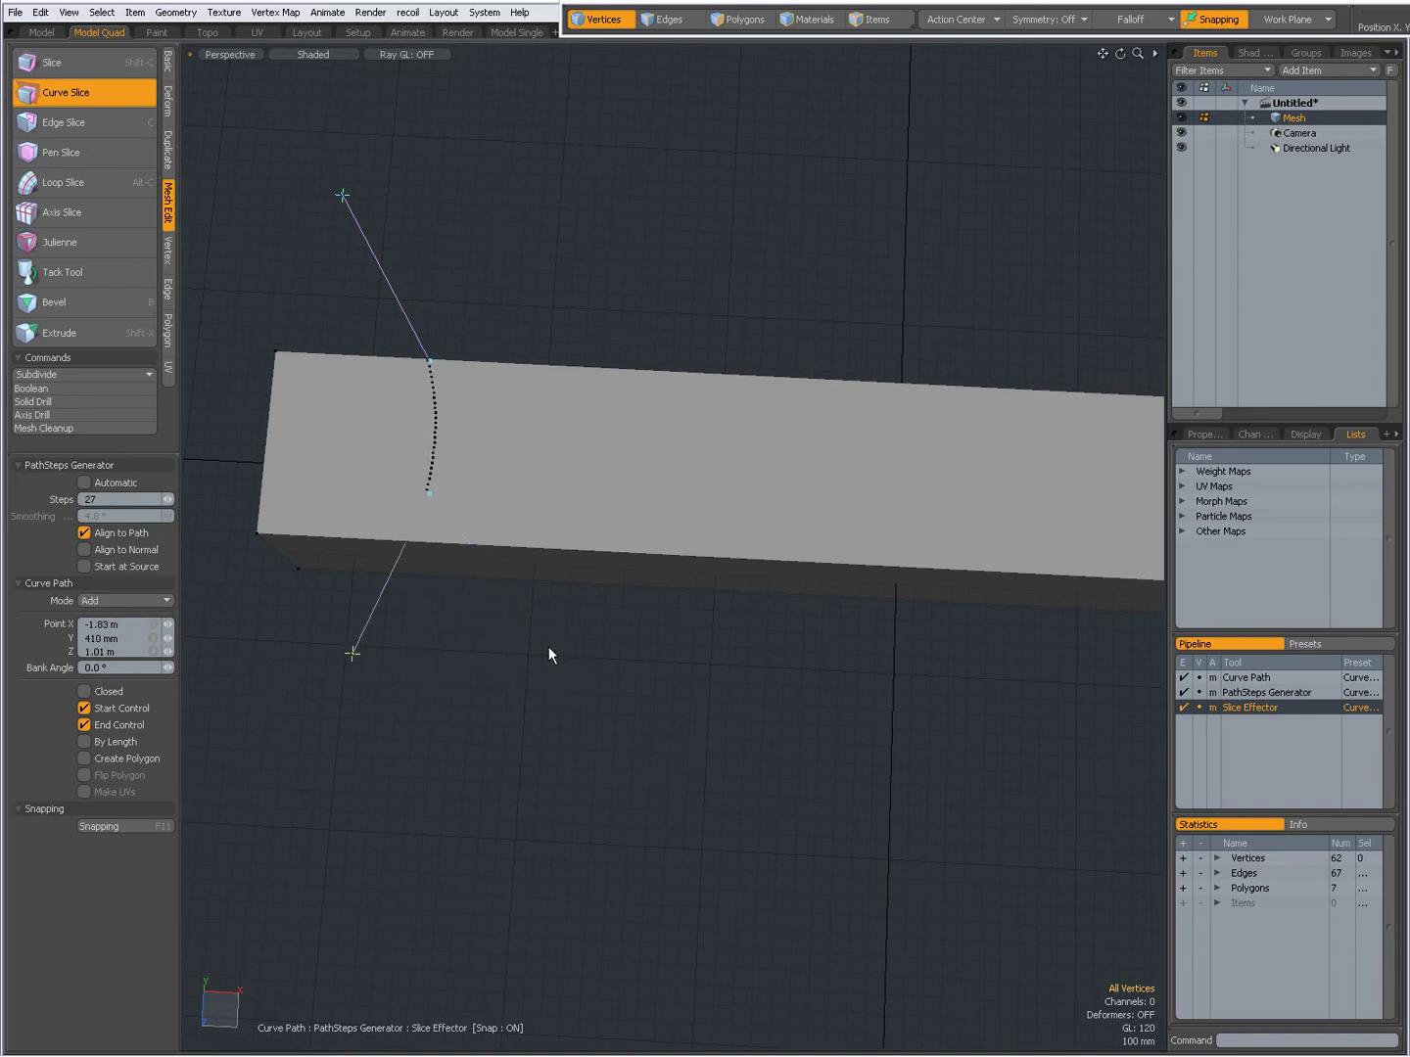
Reshape the end control handle and lower Steps to 19.
left_click_drag(549, 647, 554, 648)
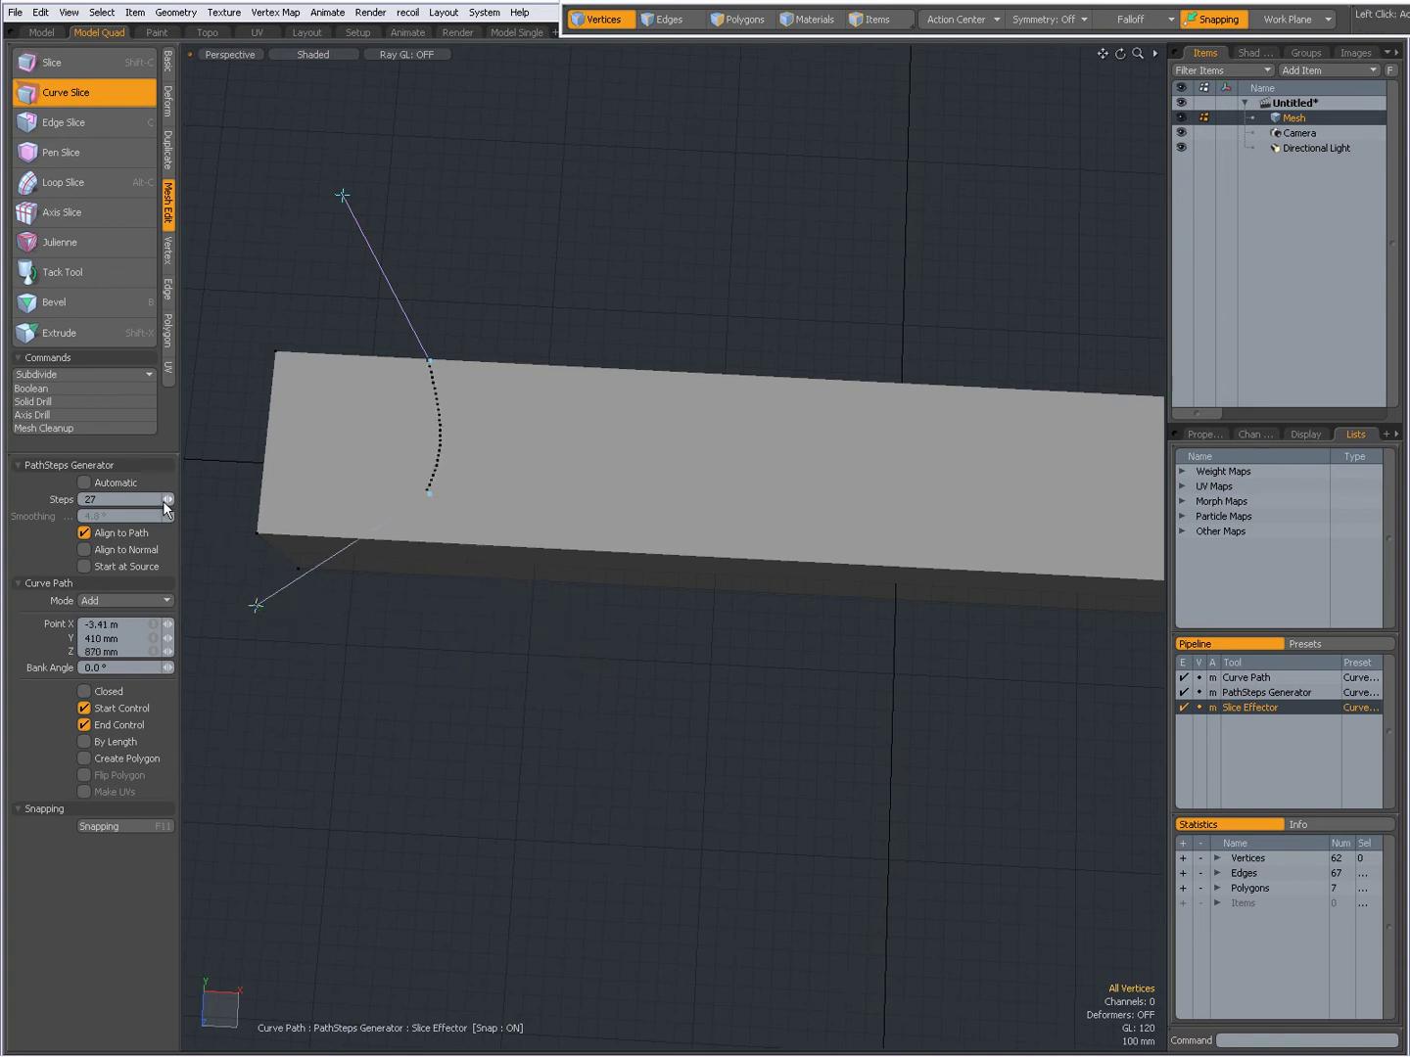
scroll(163, 498, "down", 7)
scroll(163, 498, "down", 1)
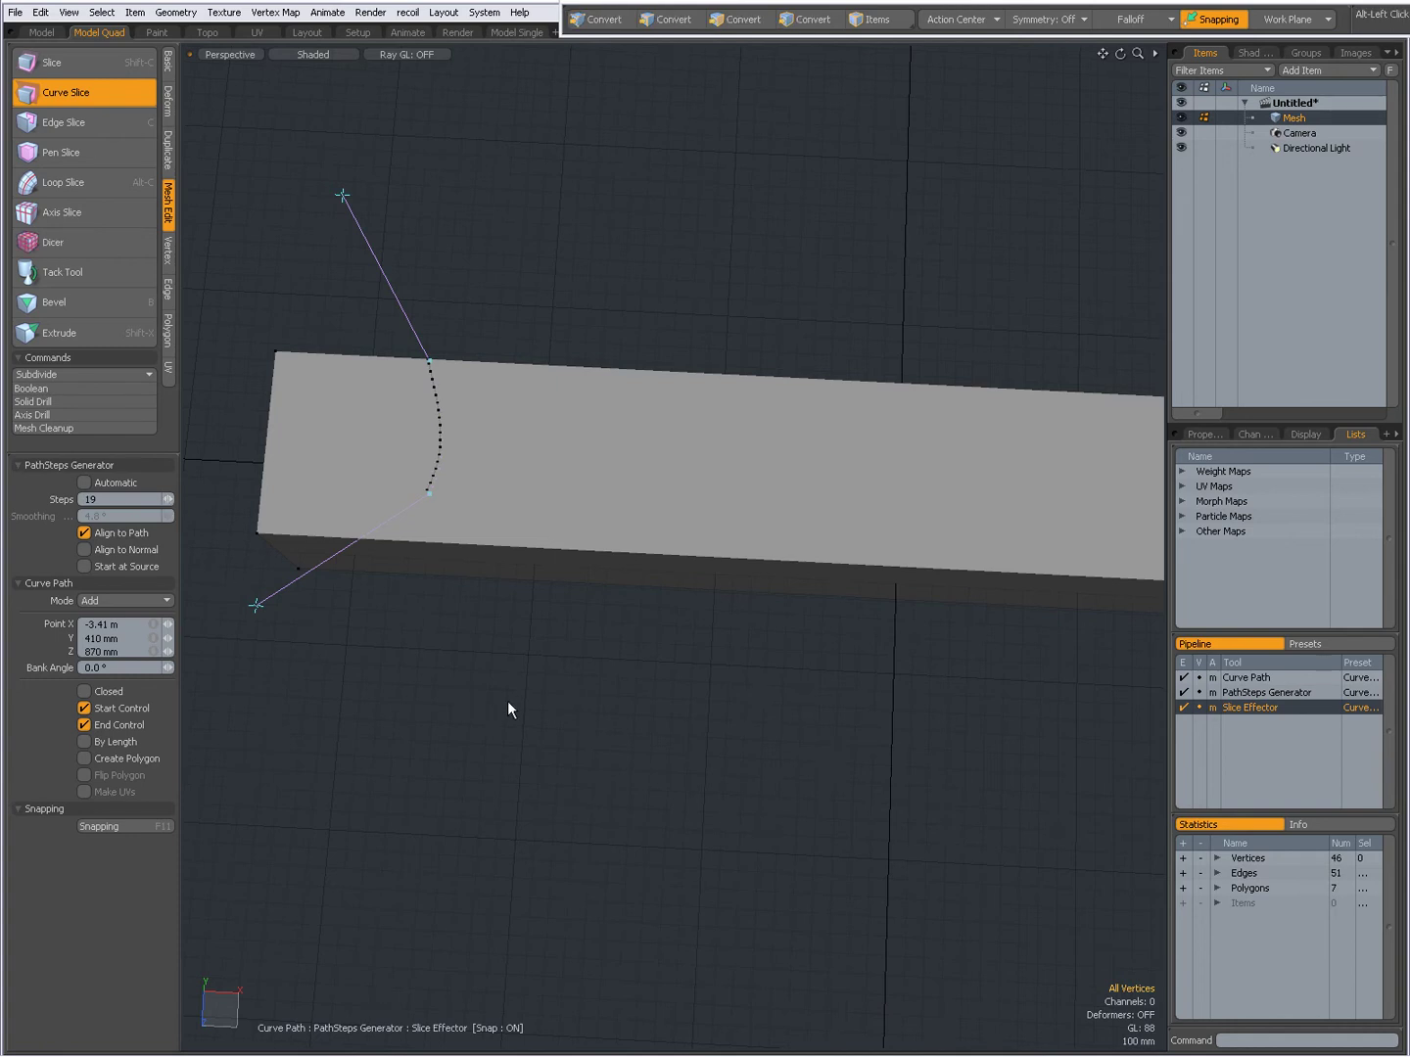
left_click_drag(507, 701, 476, 585, "alt")
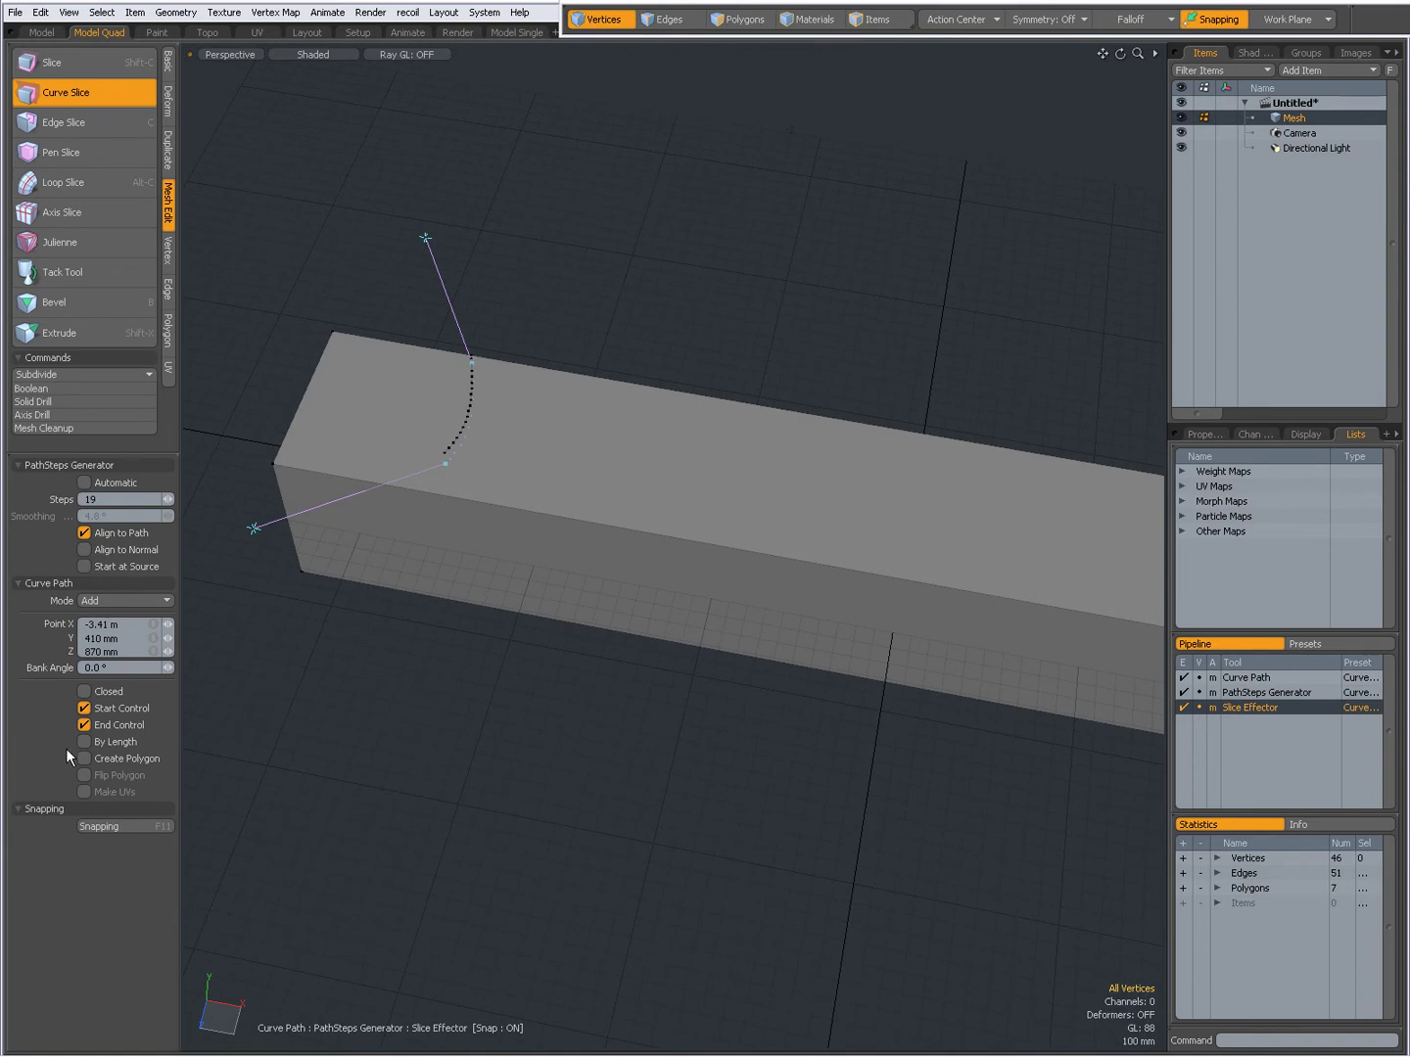
left_click_drag(344, 608, 628, 599, "alt")
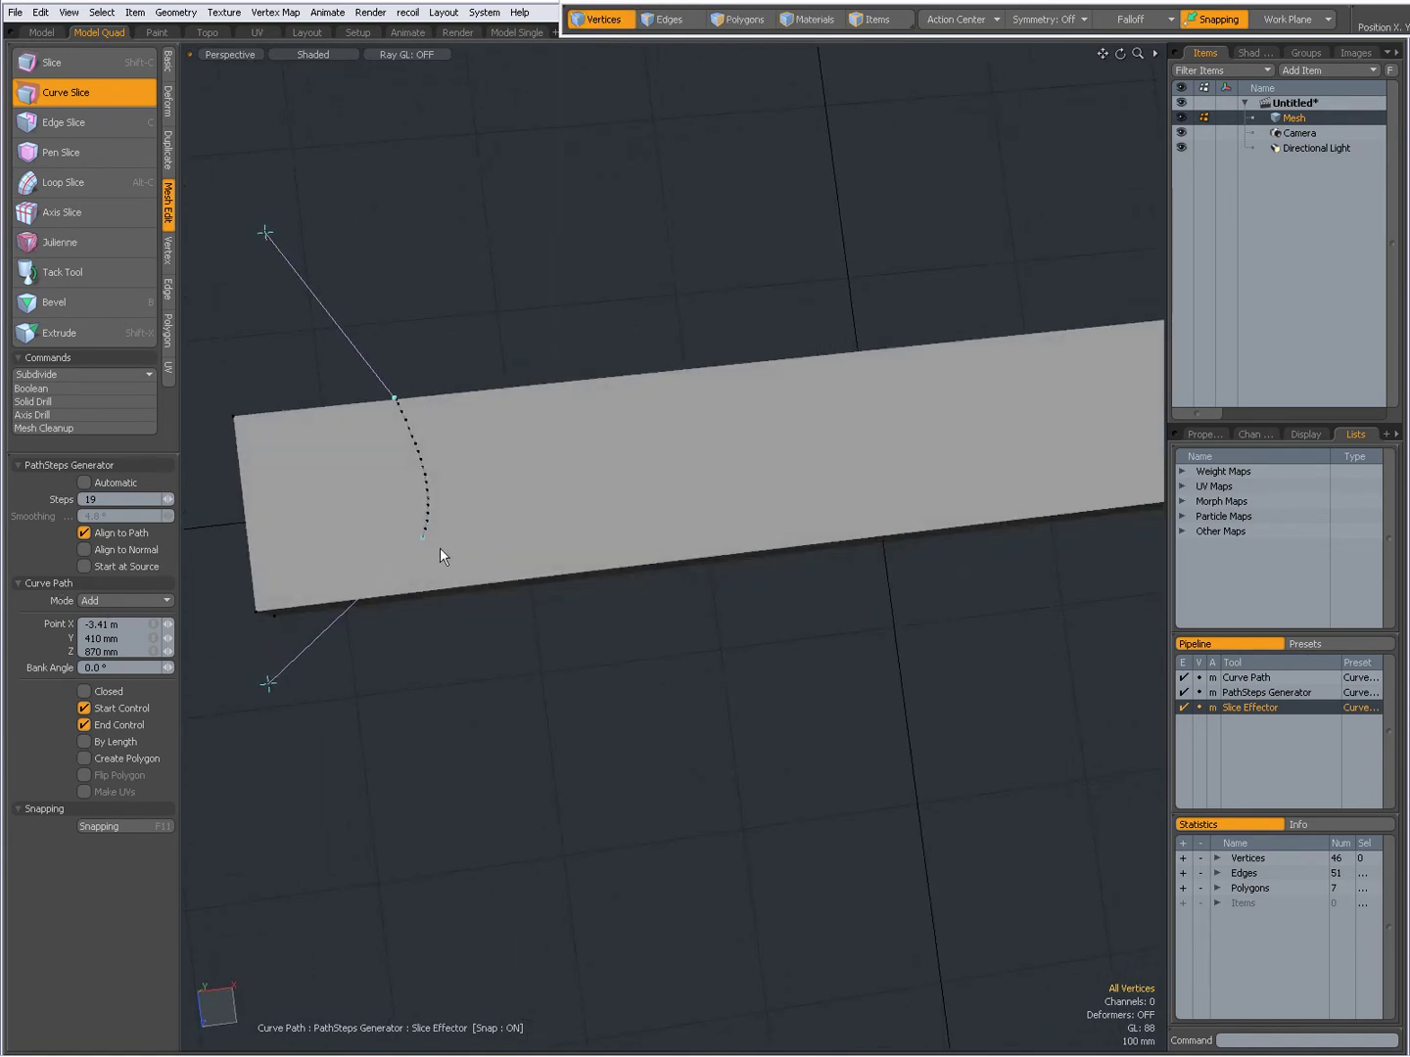
Drag the curve end point and lower handle past the box's far edge, undoing an extra point.
mouse_move(422, 539)
left_mouse_down()
mouse_move(469, 542)
mouse_move(482, 497)
mouse_move(421, 535)
mouse_move(357, 511)
mouse_move(409, 530)
left_mouse_up()
left_click_drag(269, 684, 265, 726)
left_click_drag(409, 533, 569, 662)
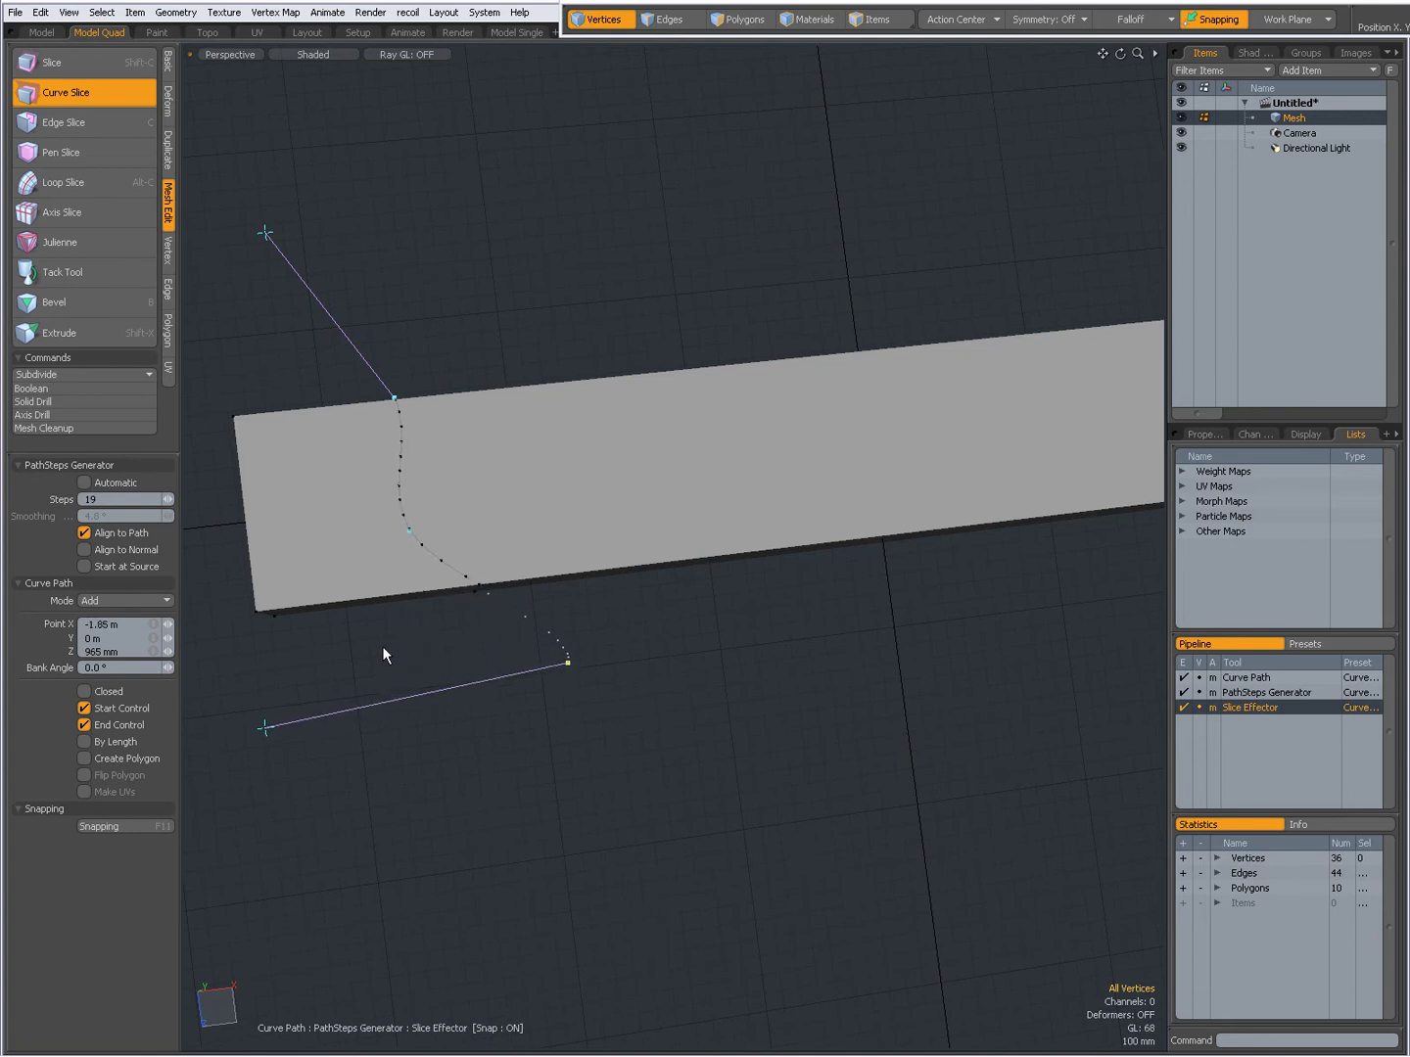
left_click(411, 530)
left_click_drag(594, 601, 525, 511, "alt")
key("ctrl+z")
Commit the slice, create the new Mesh2 layer, and pick the Basic Curve tool.
key("space")
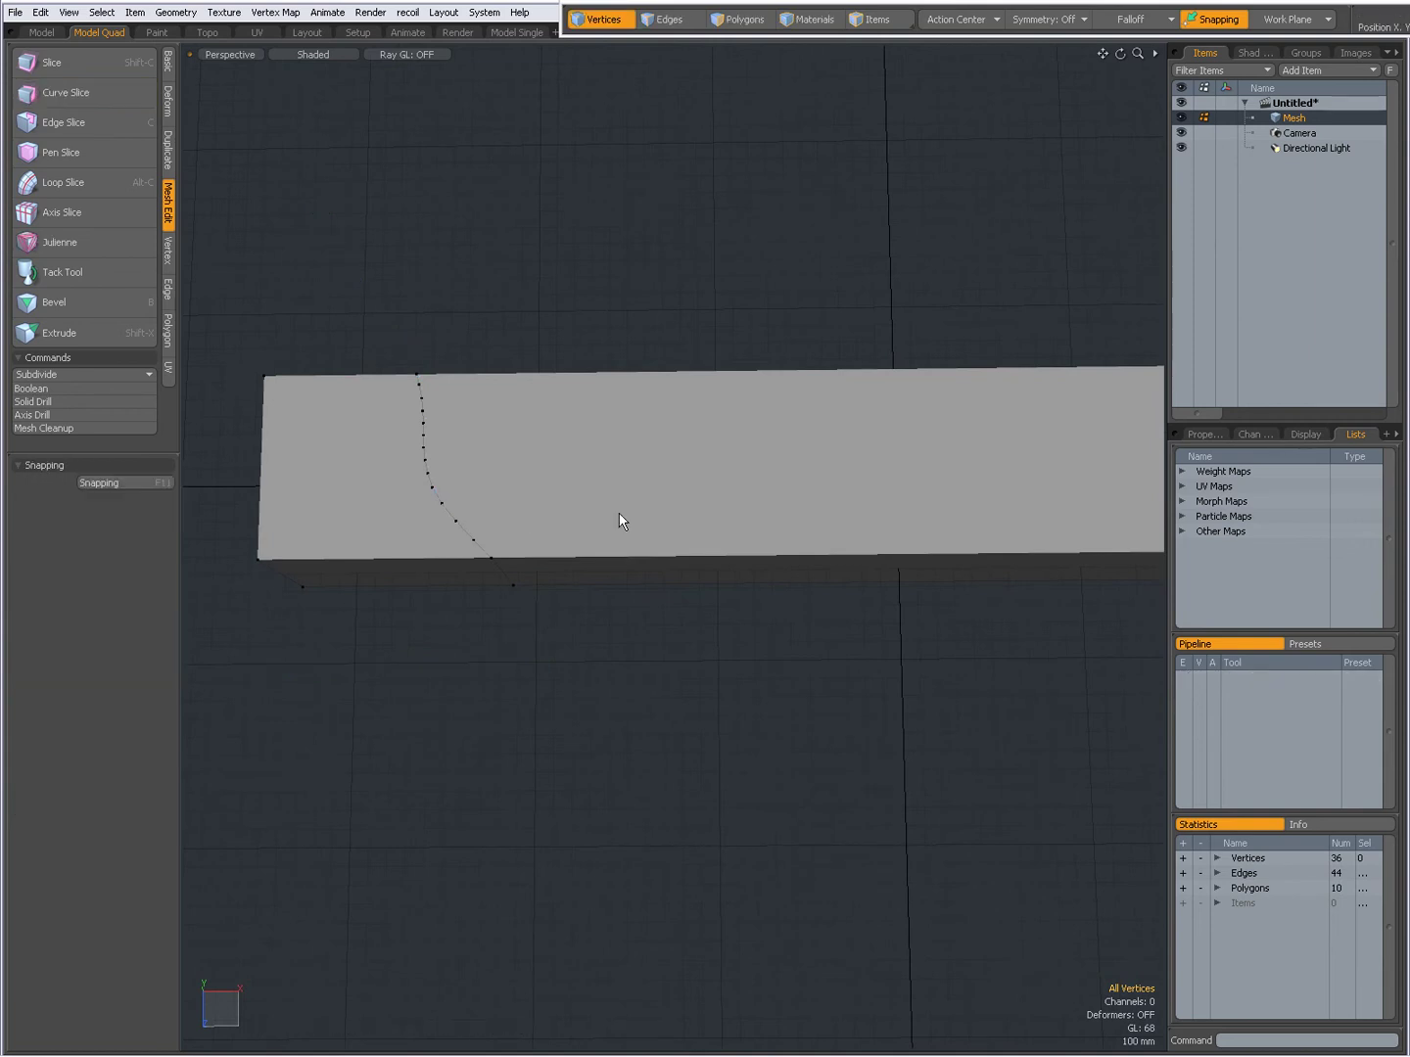
left_click_drag(649, 579, 603, 573, "alt+shift")
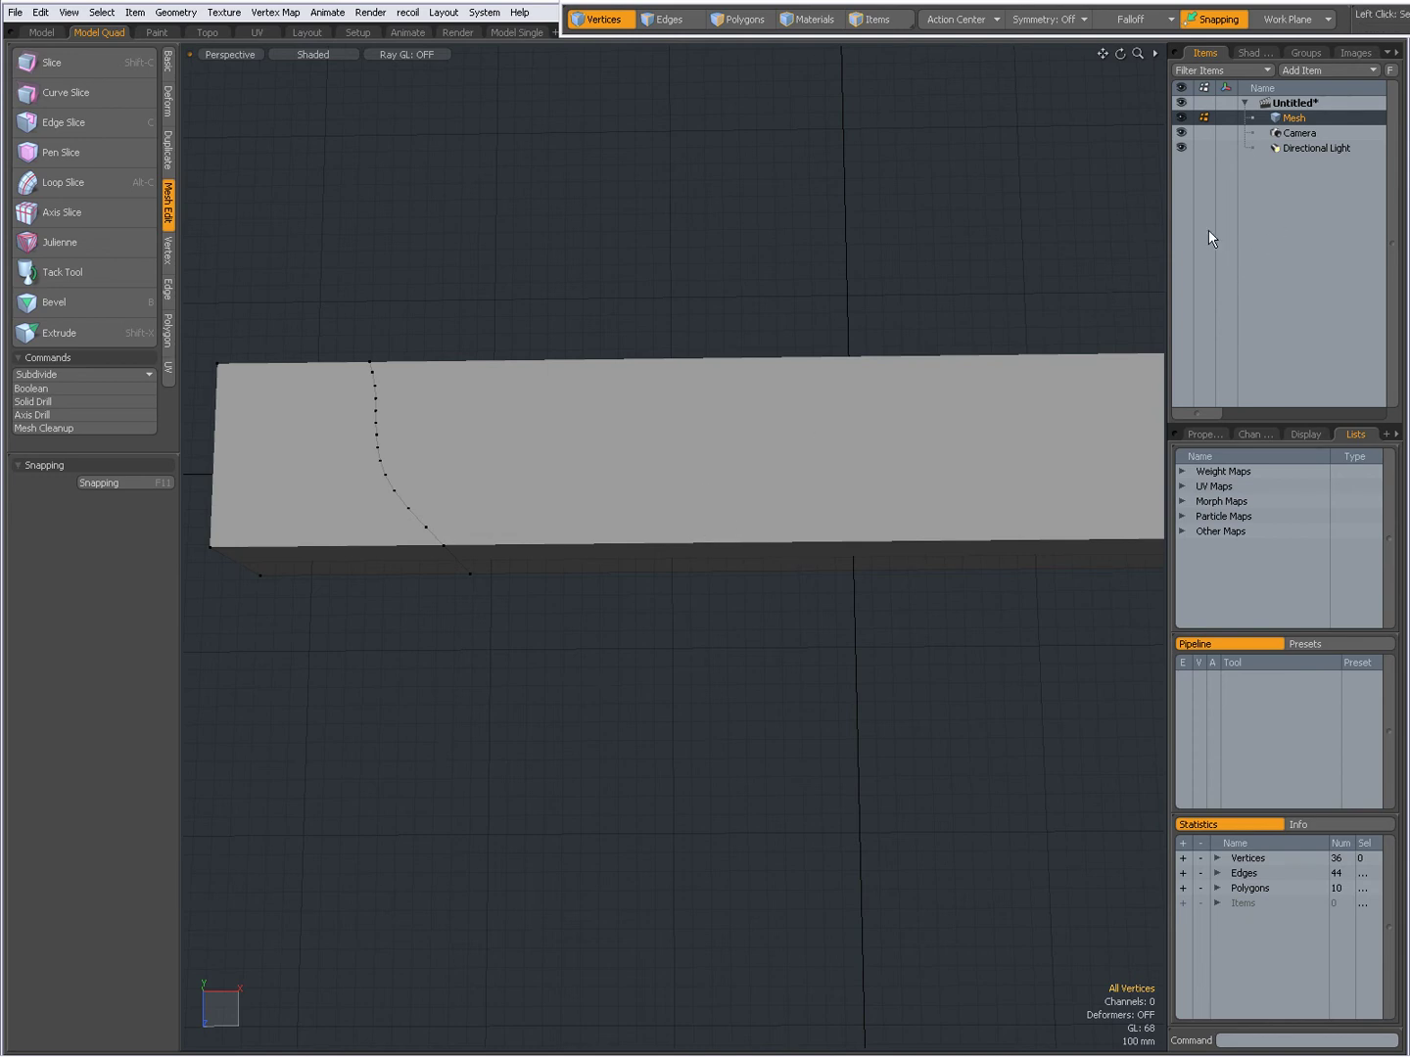
key("n")
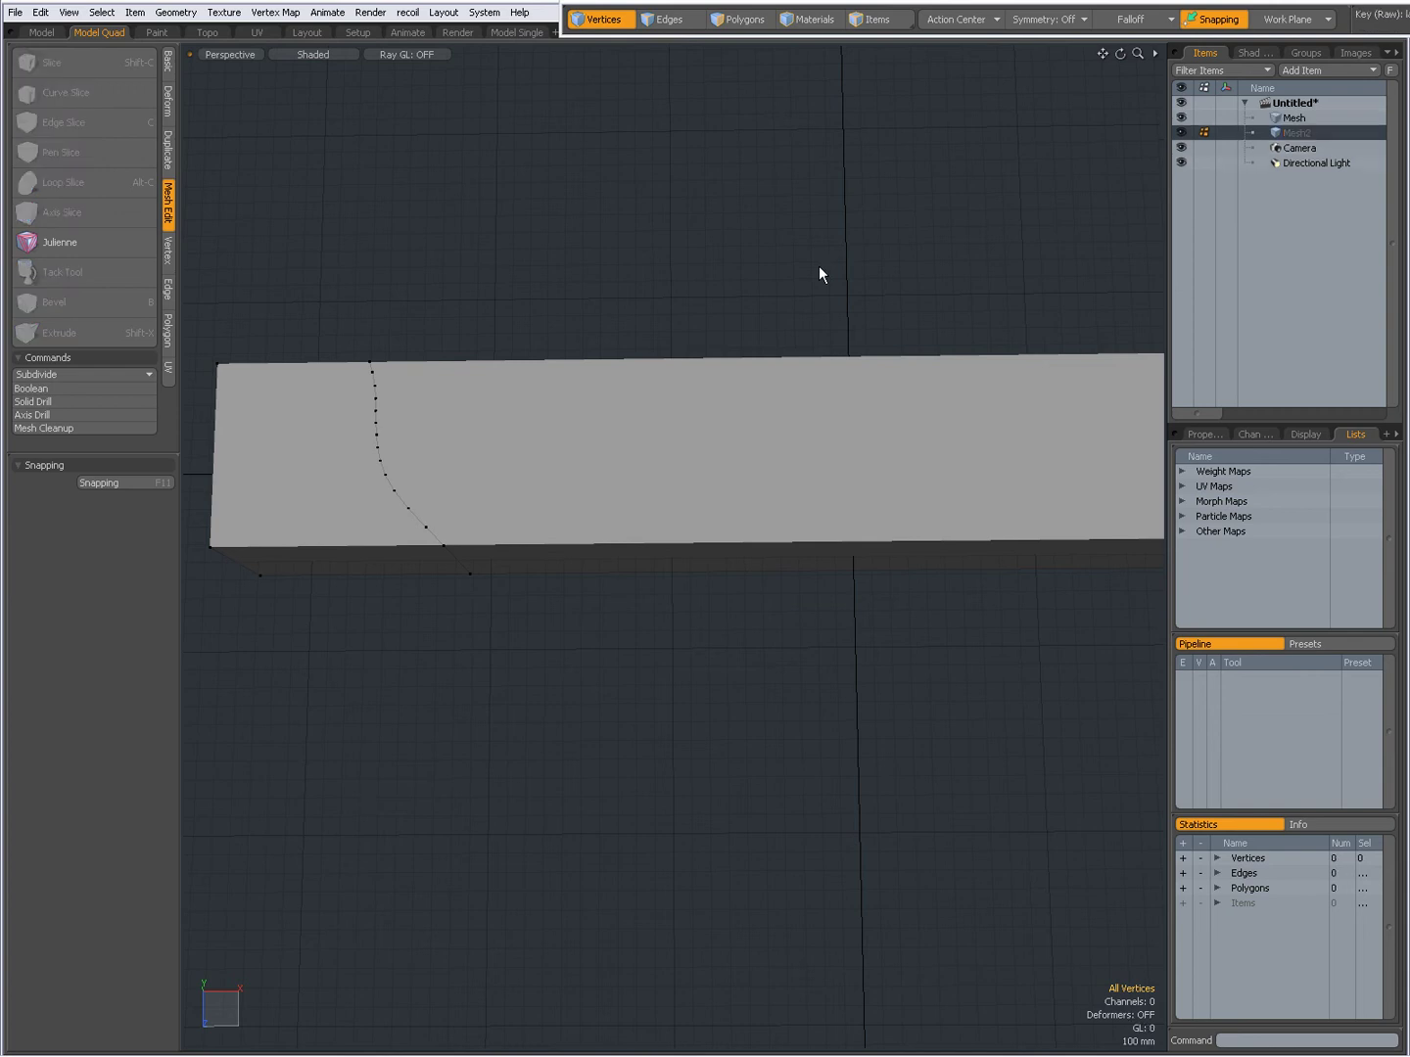
left_click(168, 69)
left_click(102, 102)
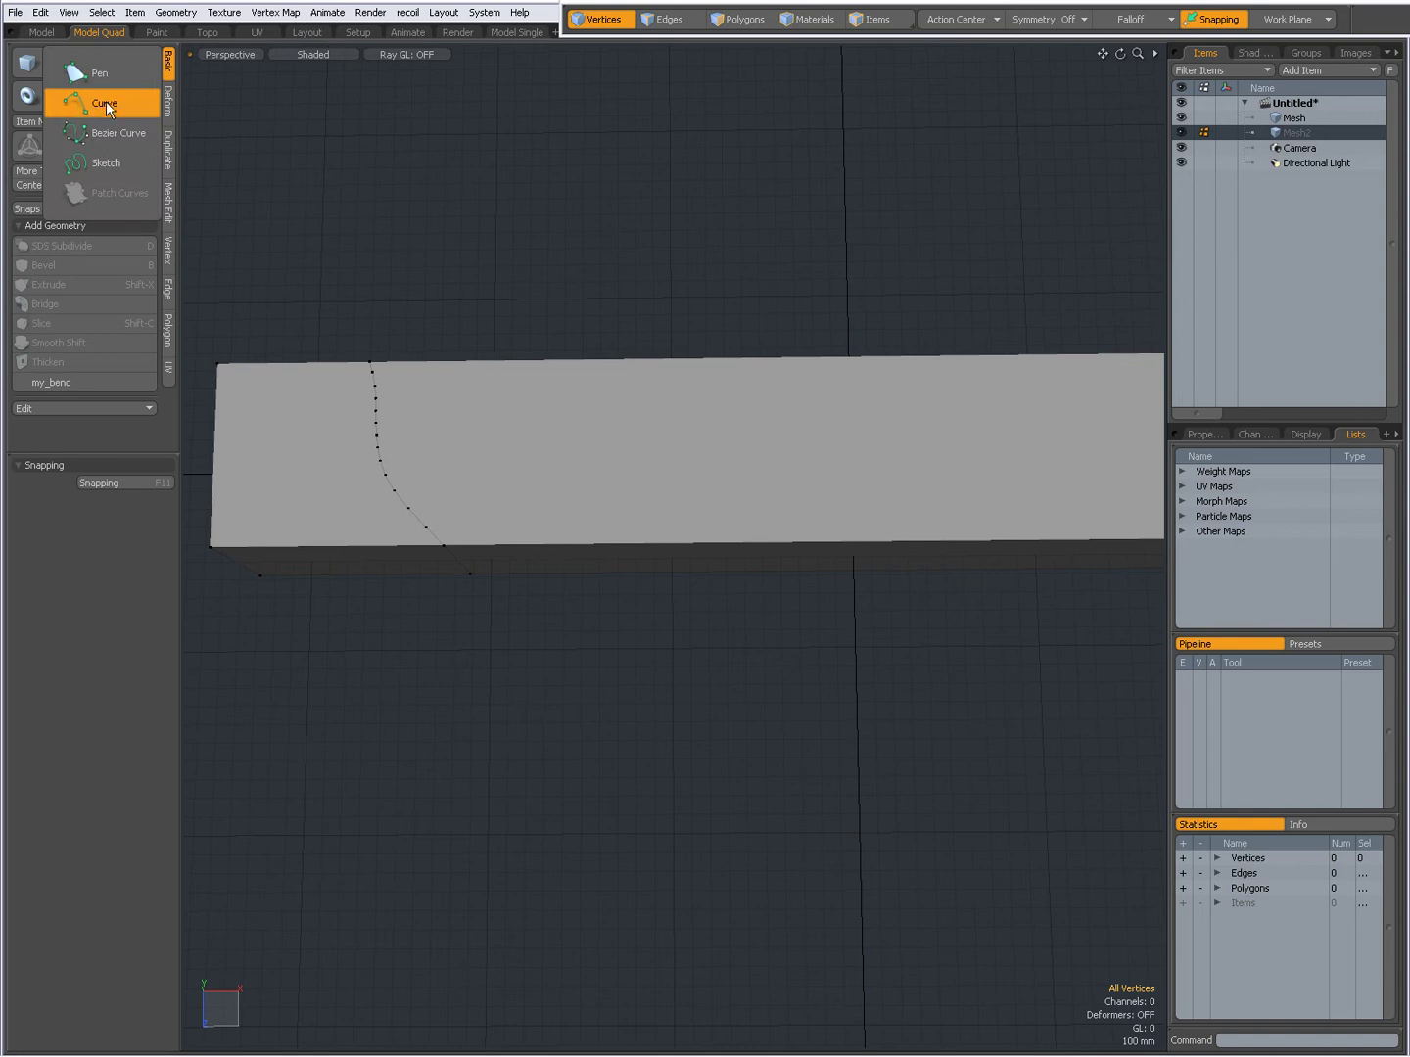
left_click(99, 100)
In Top view, place five points of an S-shaped curve across the box.
key("ctrl+space")
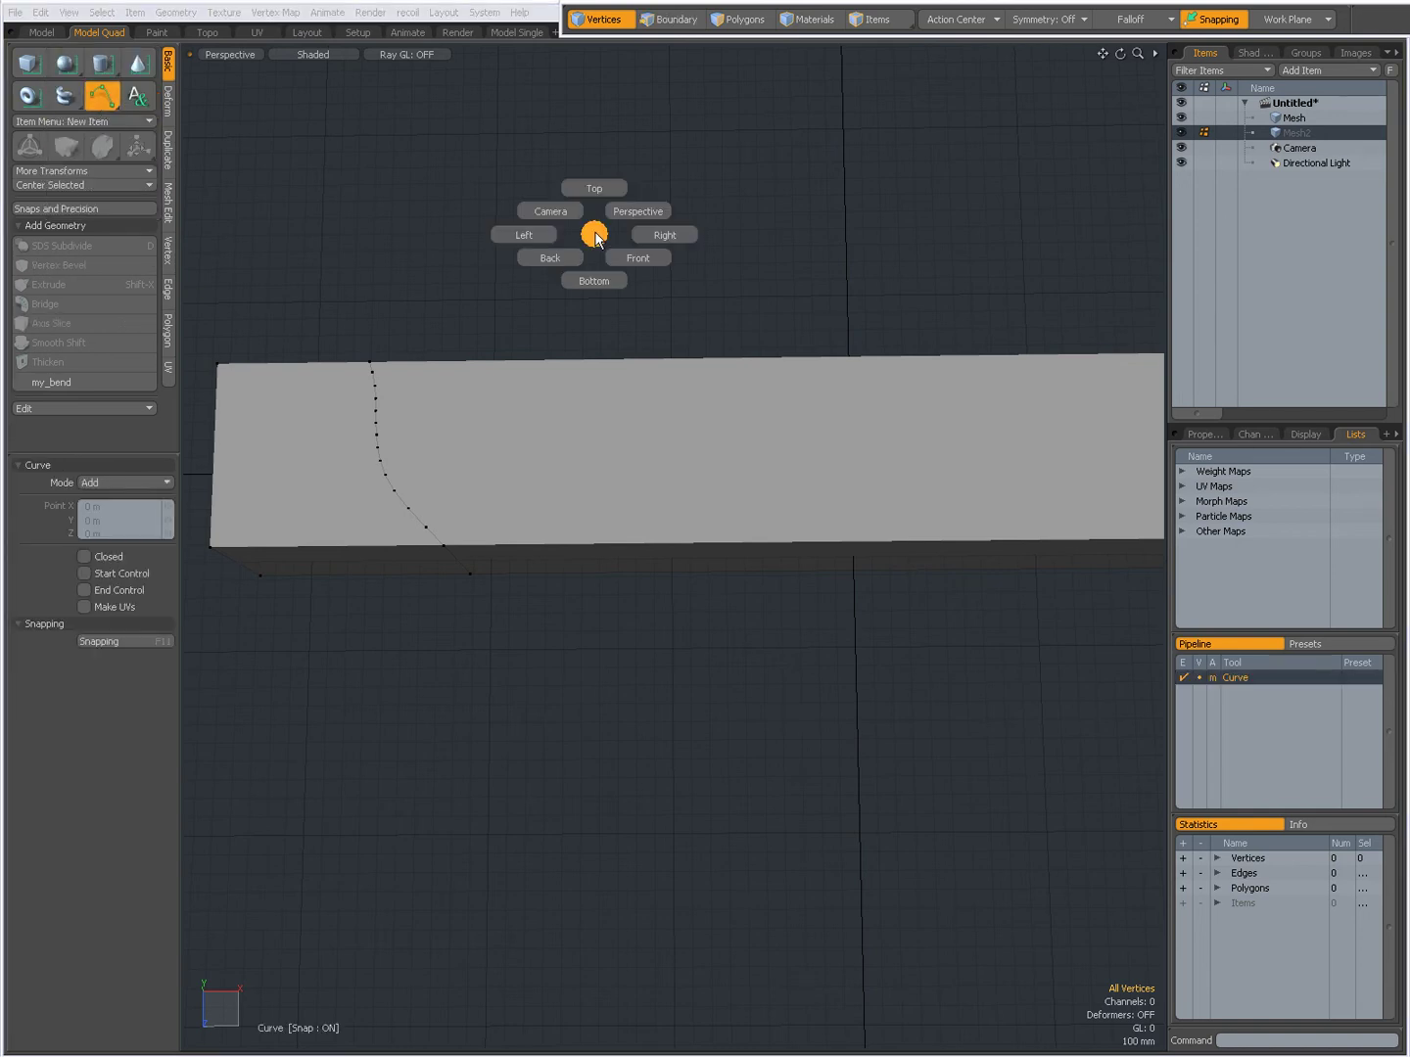
left_click(593, 195)
left_click(517, 234)
left_click(760, 253)
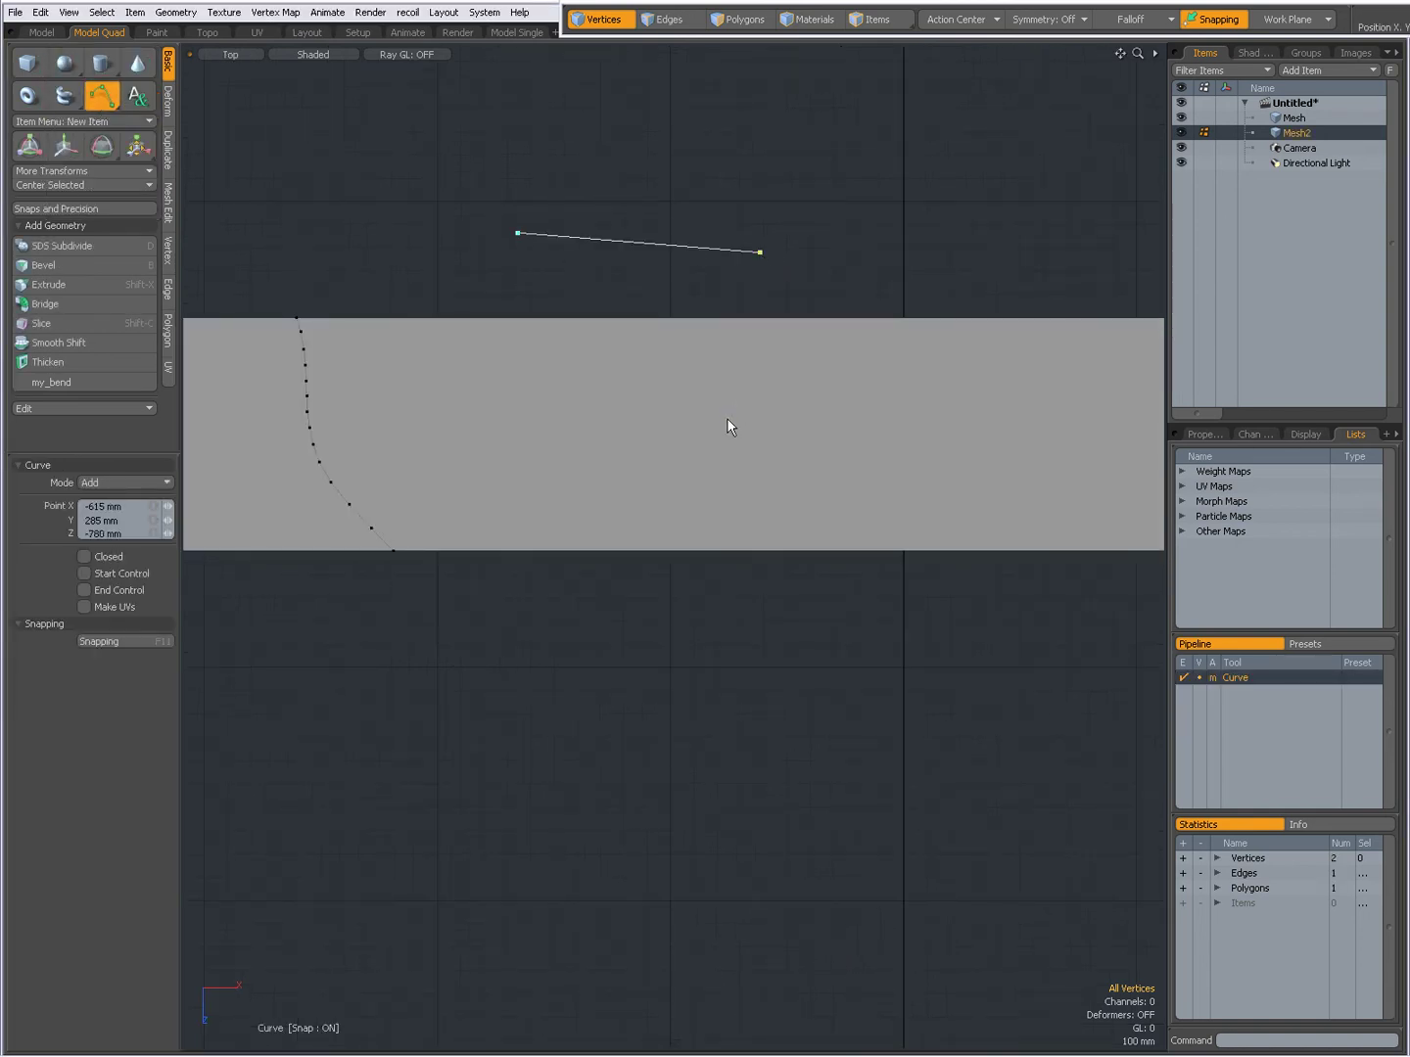
left_click(727, 419)
left_click(511, 499)
left_click(508, 645)
Place the curve's sixth point, finish it, and select the original Mesh layer in the Mesh Edit tab.
left_click(775, 727)
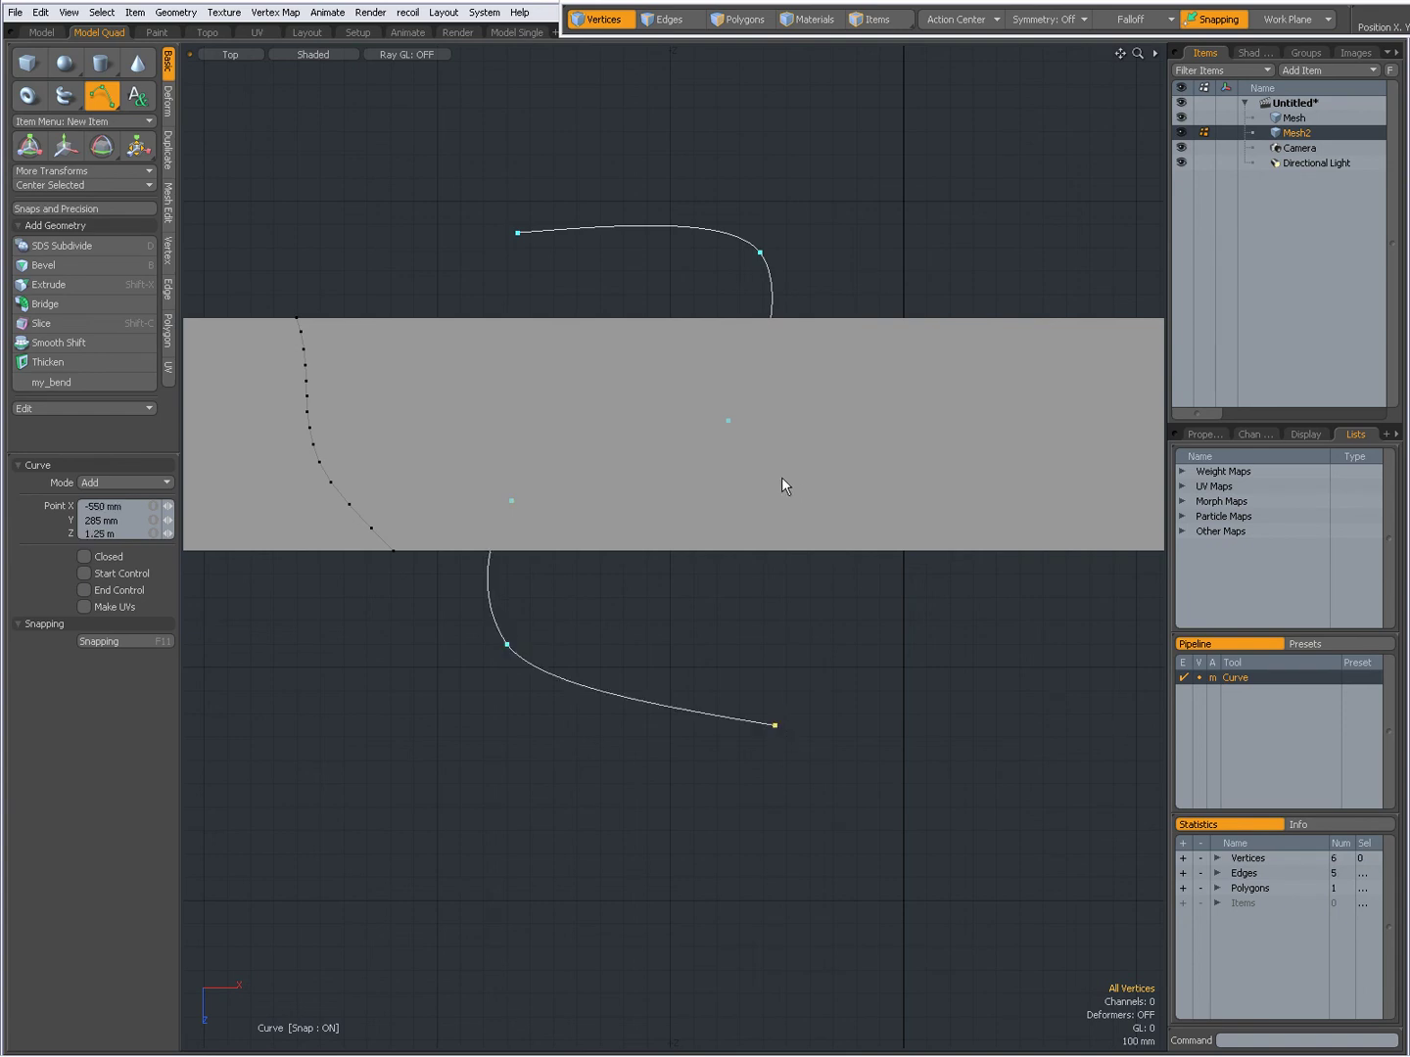
key("space")
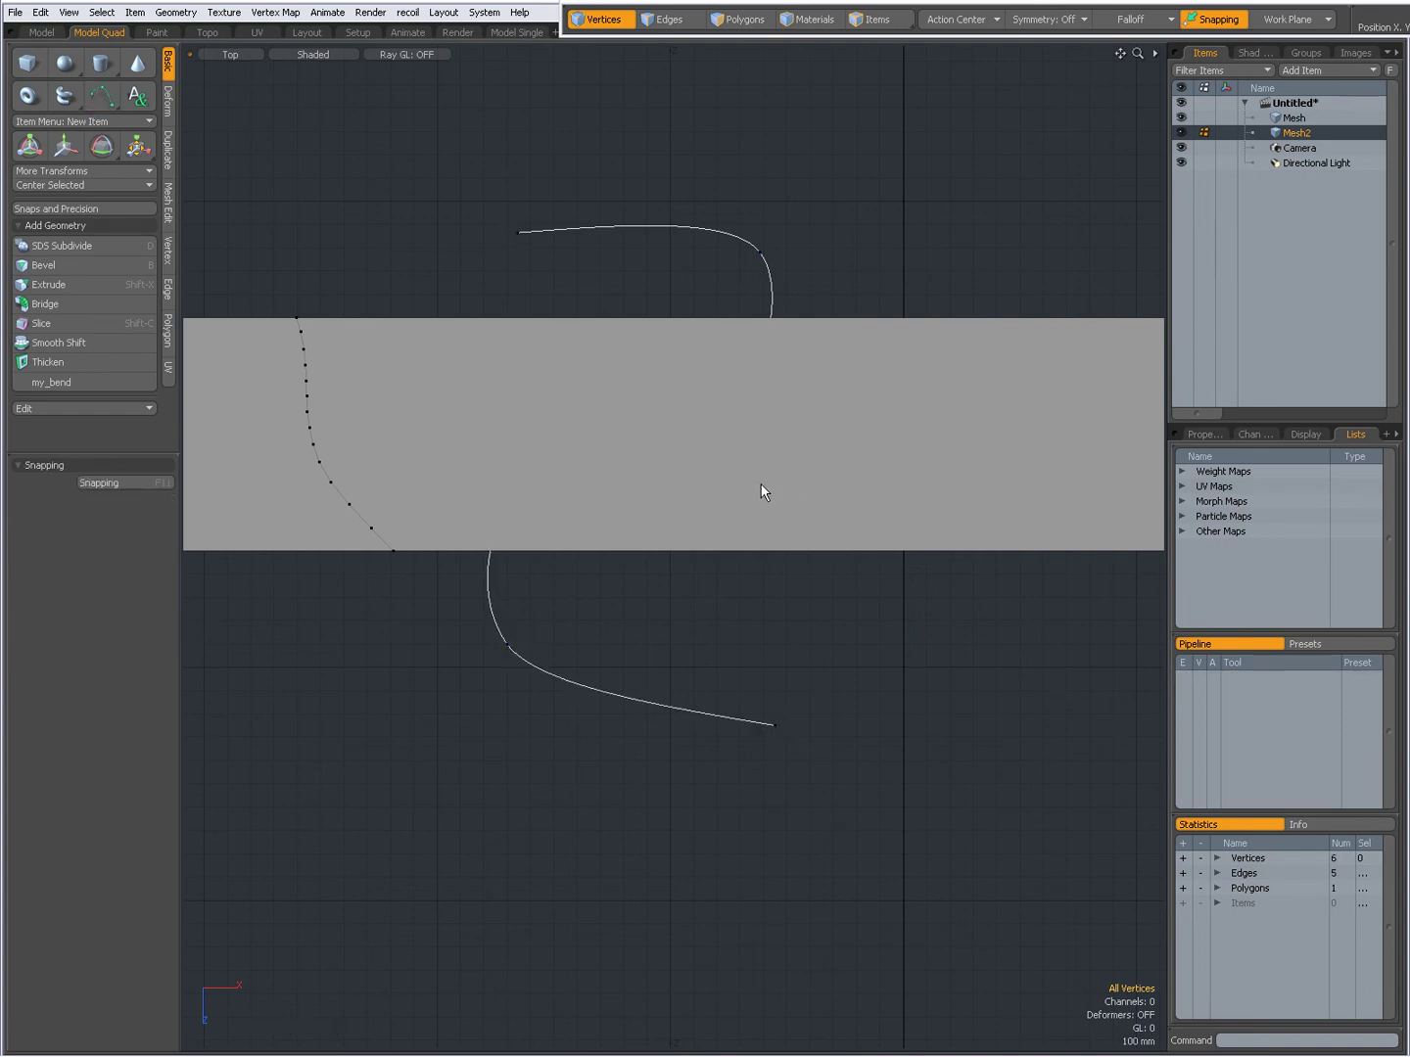
left_click(1288, 116)
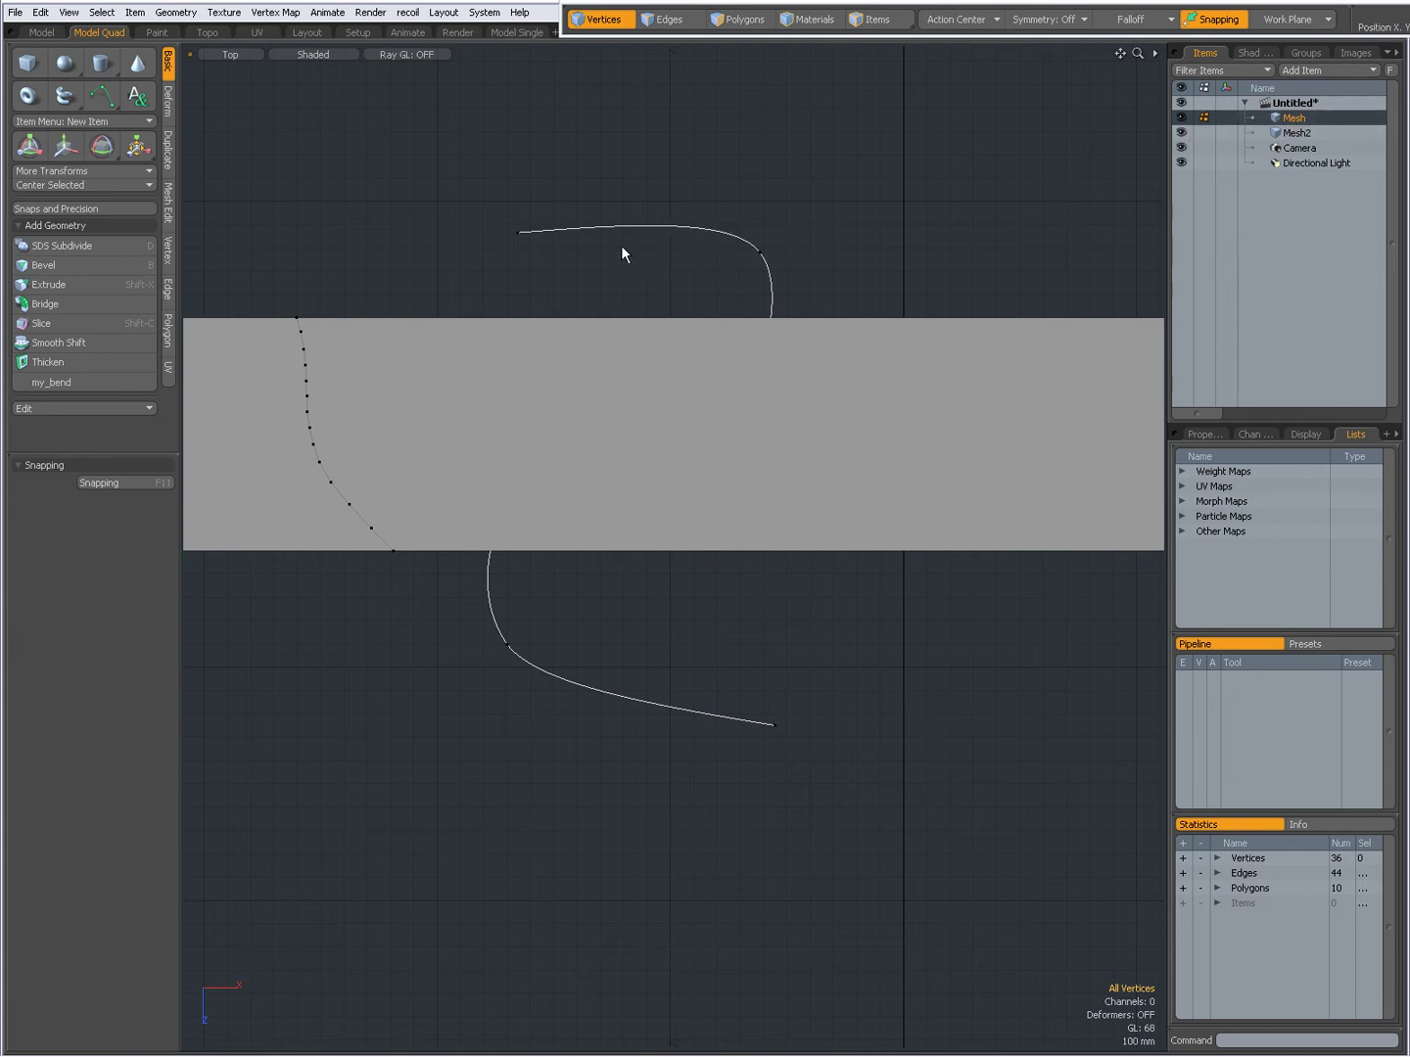
left_click(169, 216)
Start Curve Slice on the box and switch back to Perspective view.
left_click(55, 93)
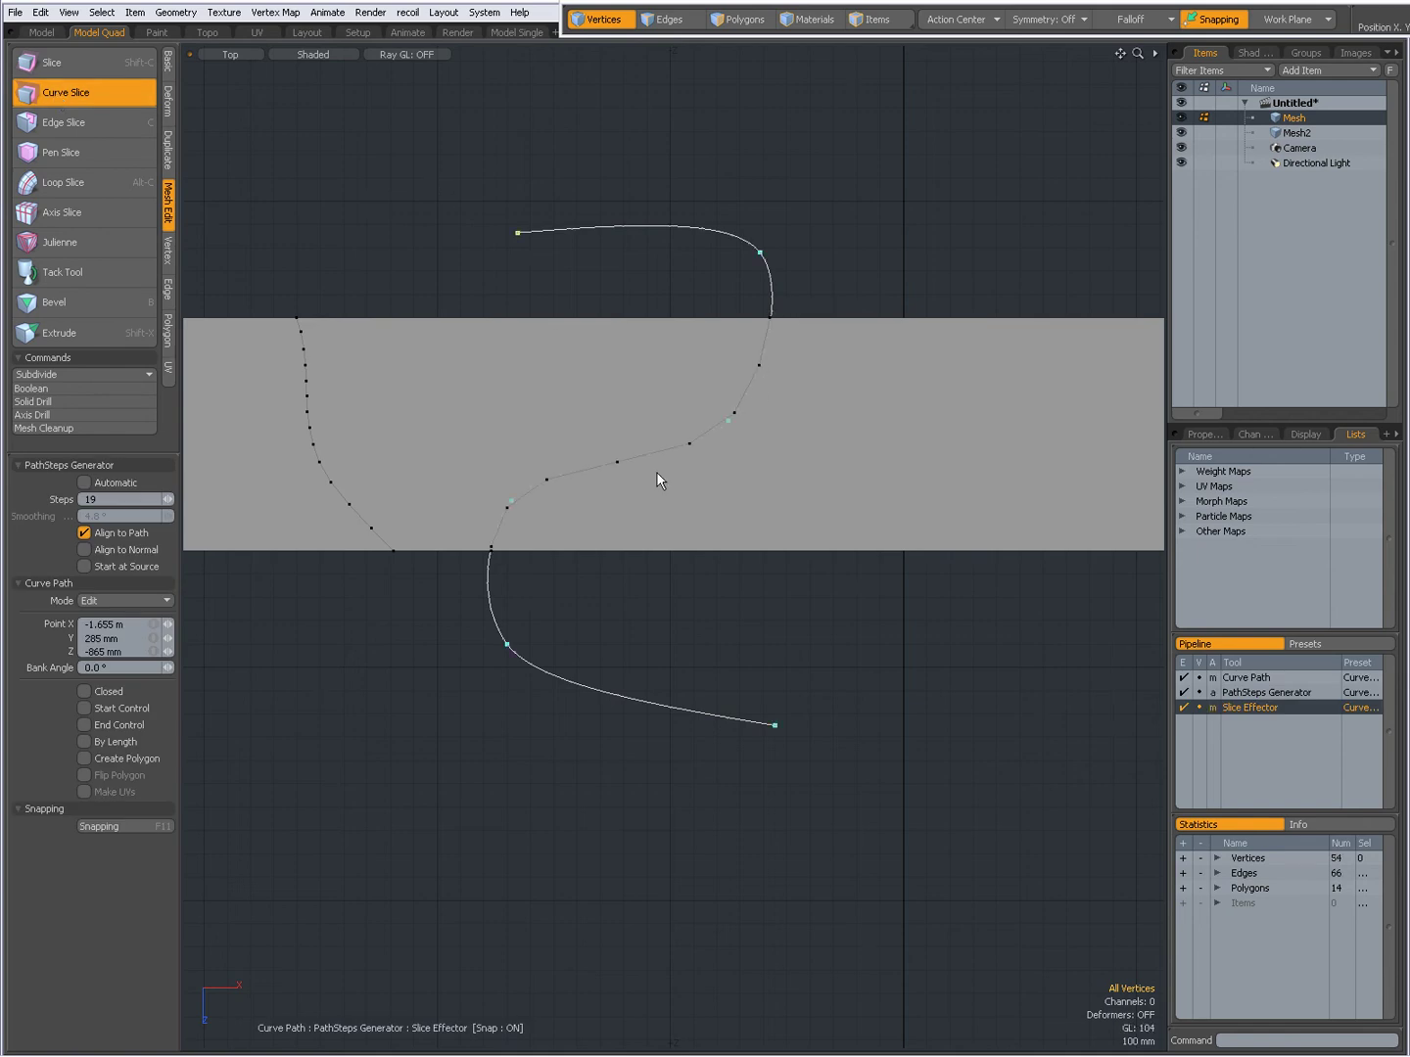
key("ctrl+space")
left_click(641, 540)
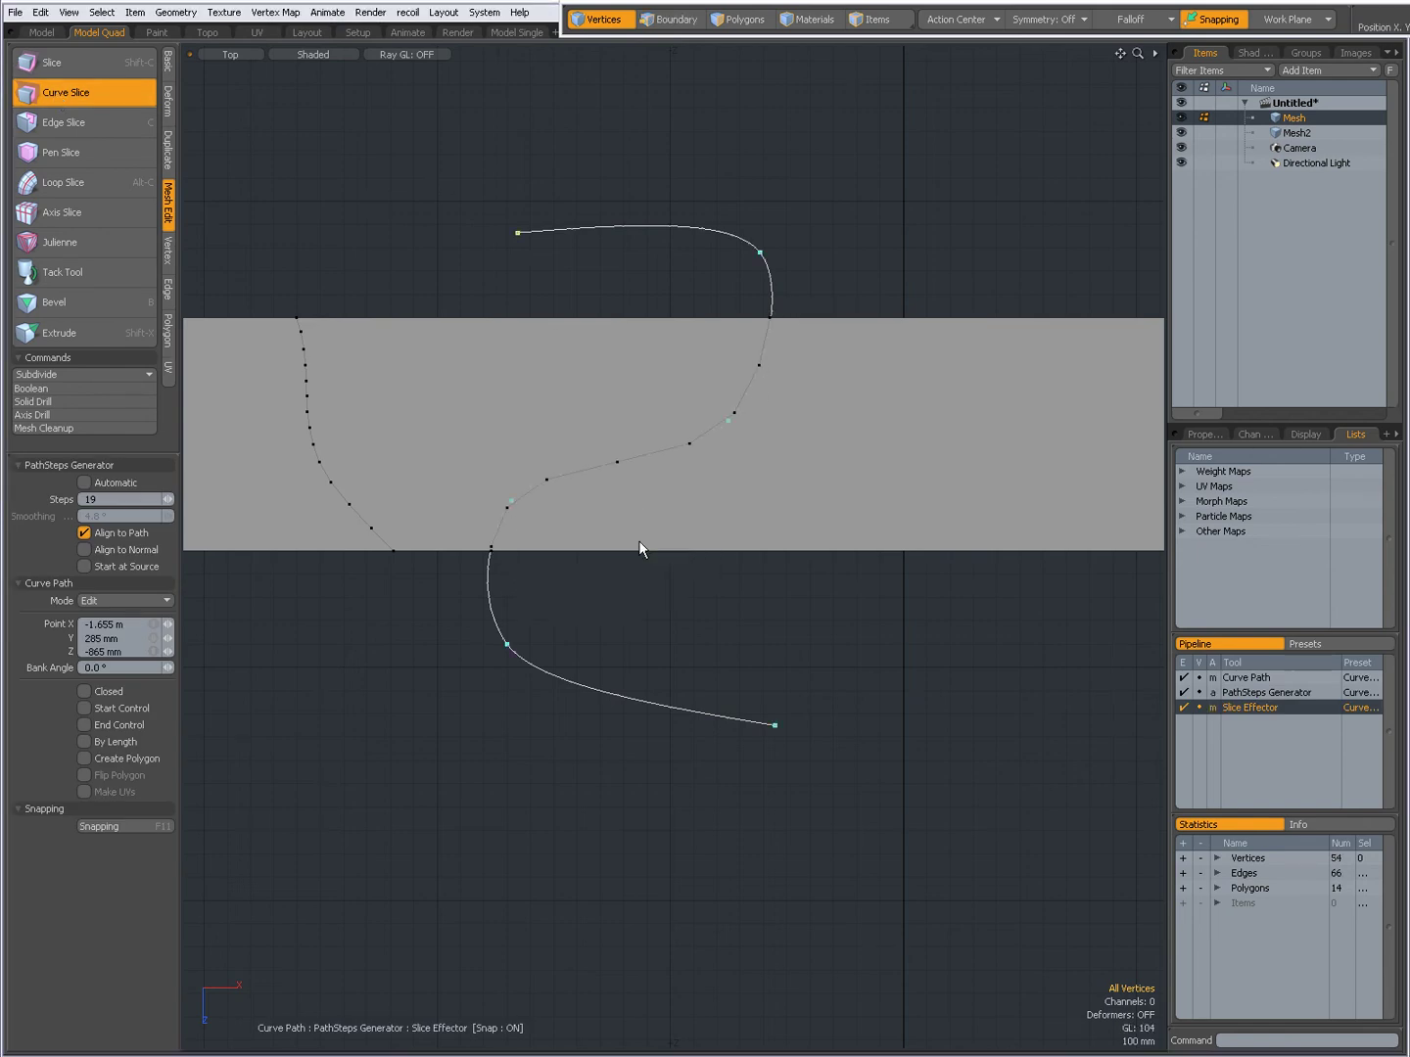
left_click_drag(662, 624, 504, 523, "alt")
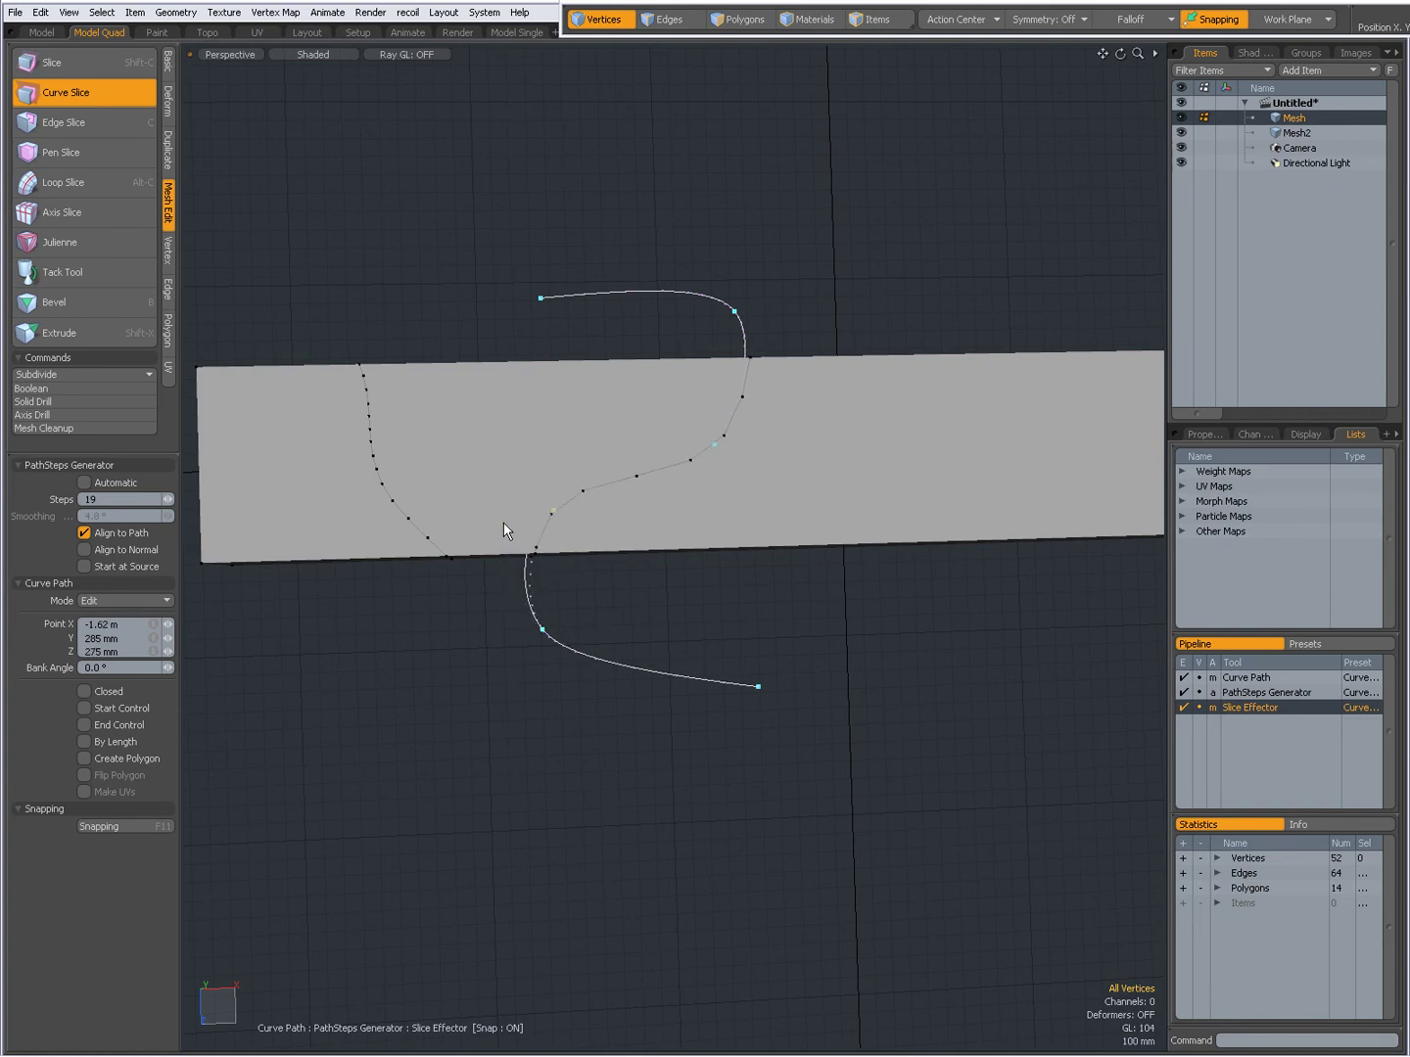
Raise Steps to 26, enable By Length, and apply the slice.
left_click(169, 498)
left_click(171, 498)
left_click(172, 499)
left_click(171, 498)
left_click(85, 744)
left_click_drag(608, 609, 664, 542, "alt")
key("q")
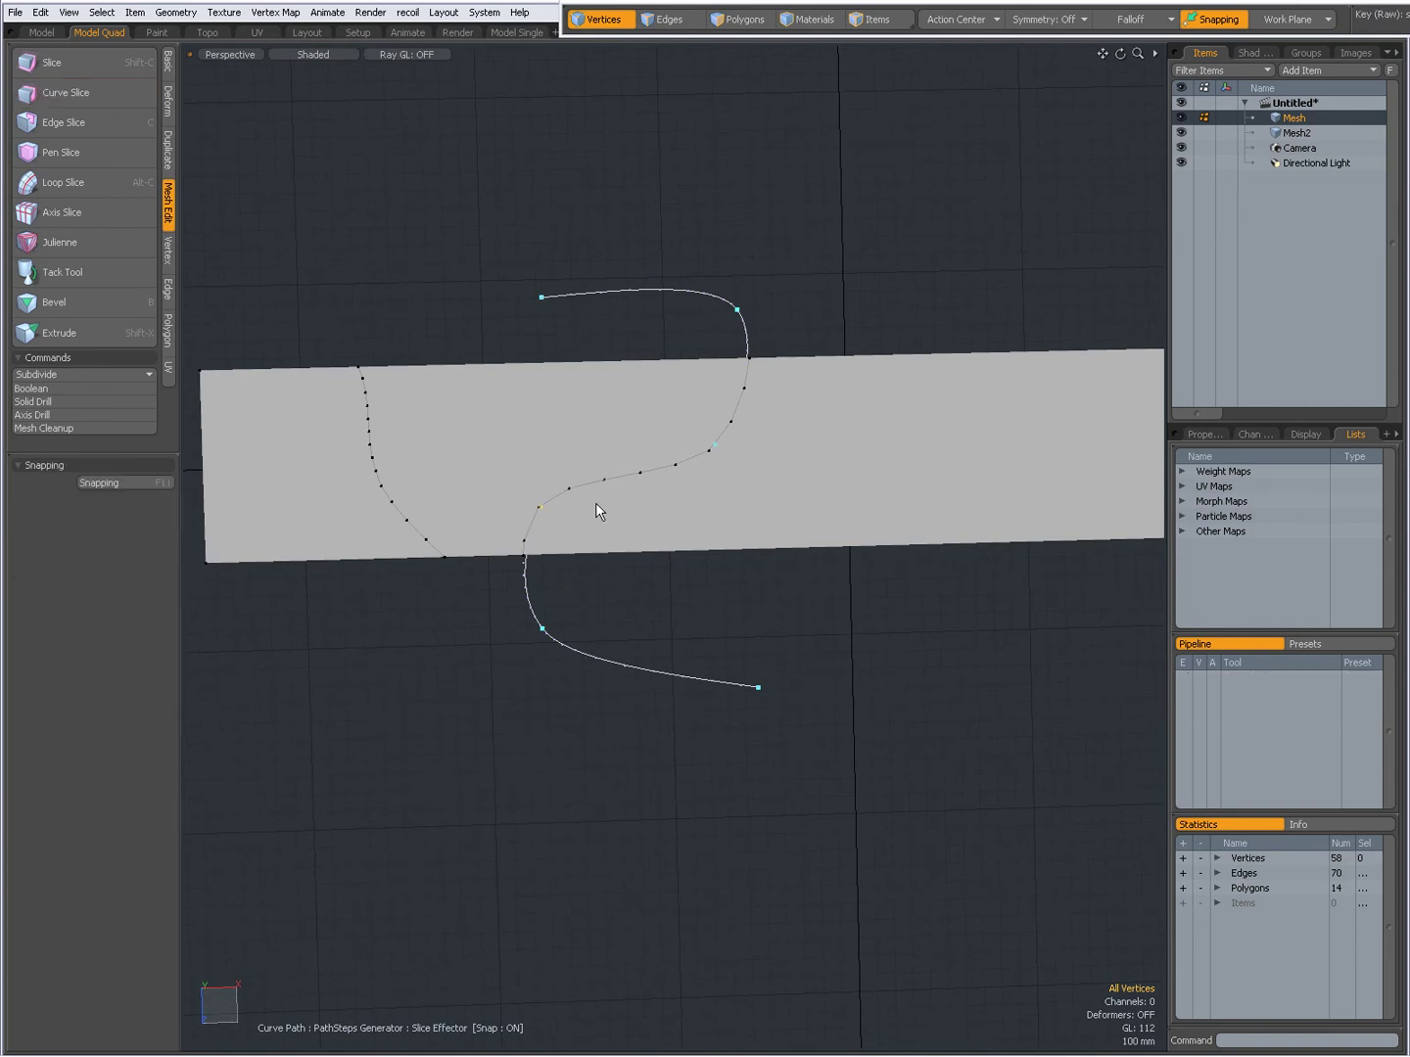
Hide Mesh2, switch to Polygons mode, and frame the box in Top view.
left_click(1181, 132)
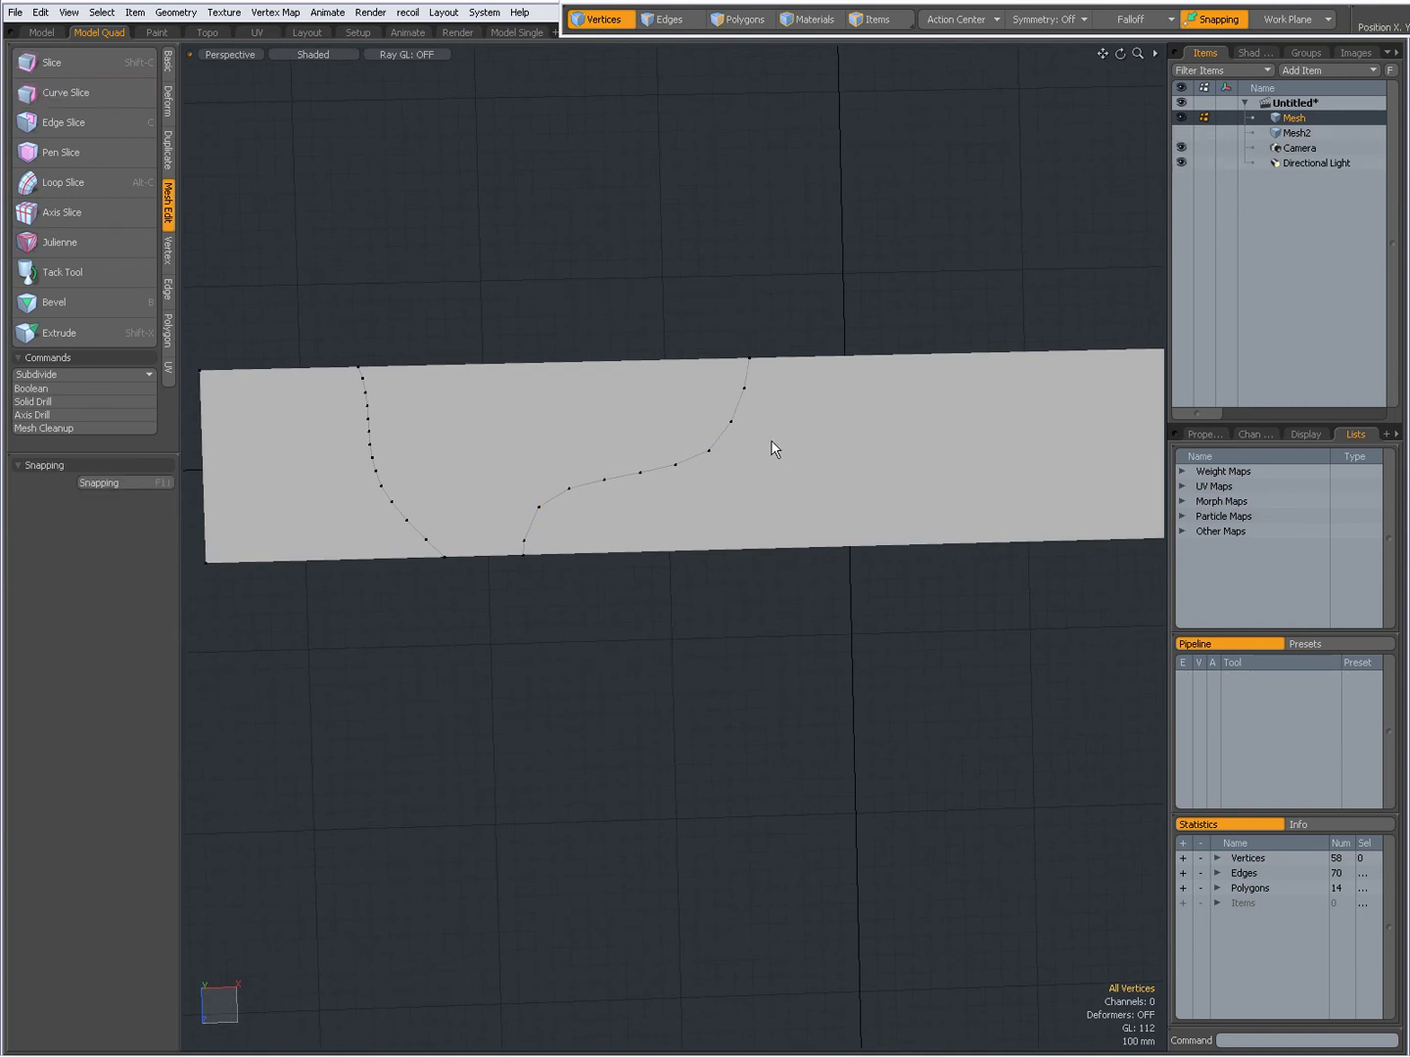
key("5")
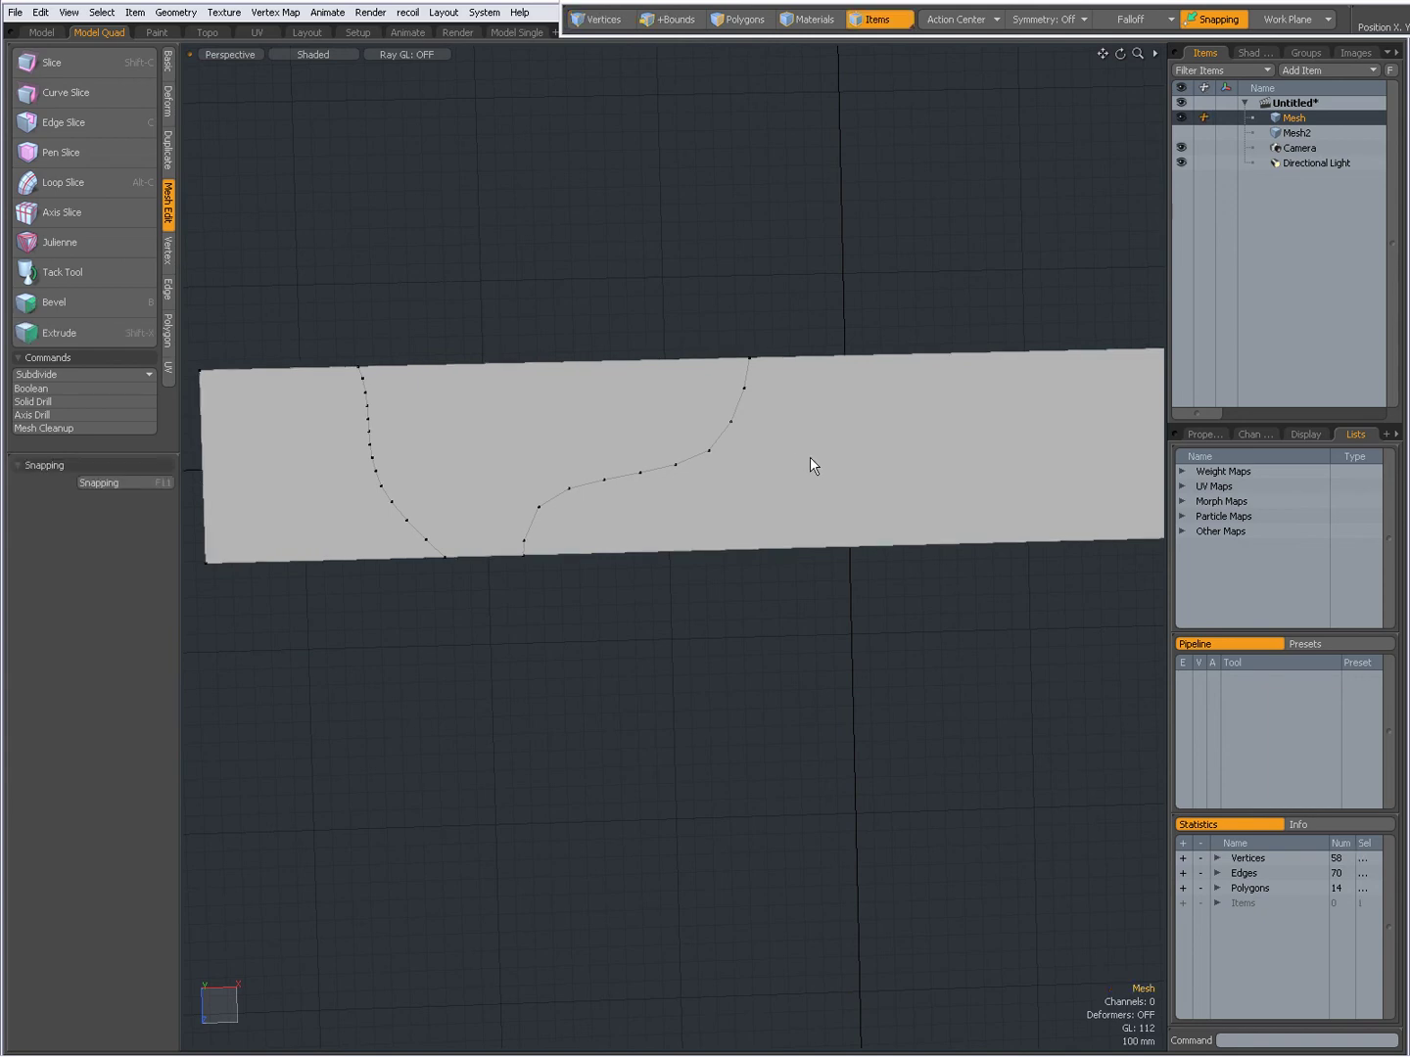
key("ctrl+space")
left_click(810, 406)
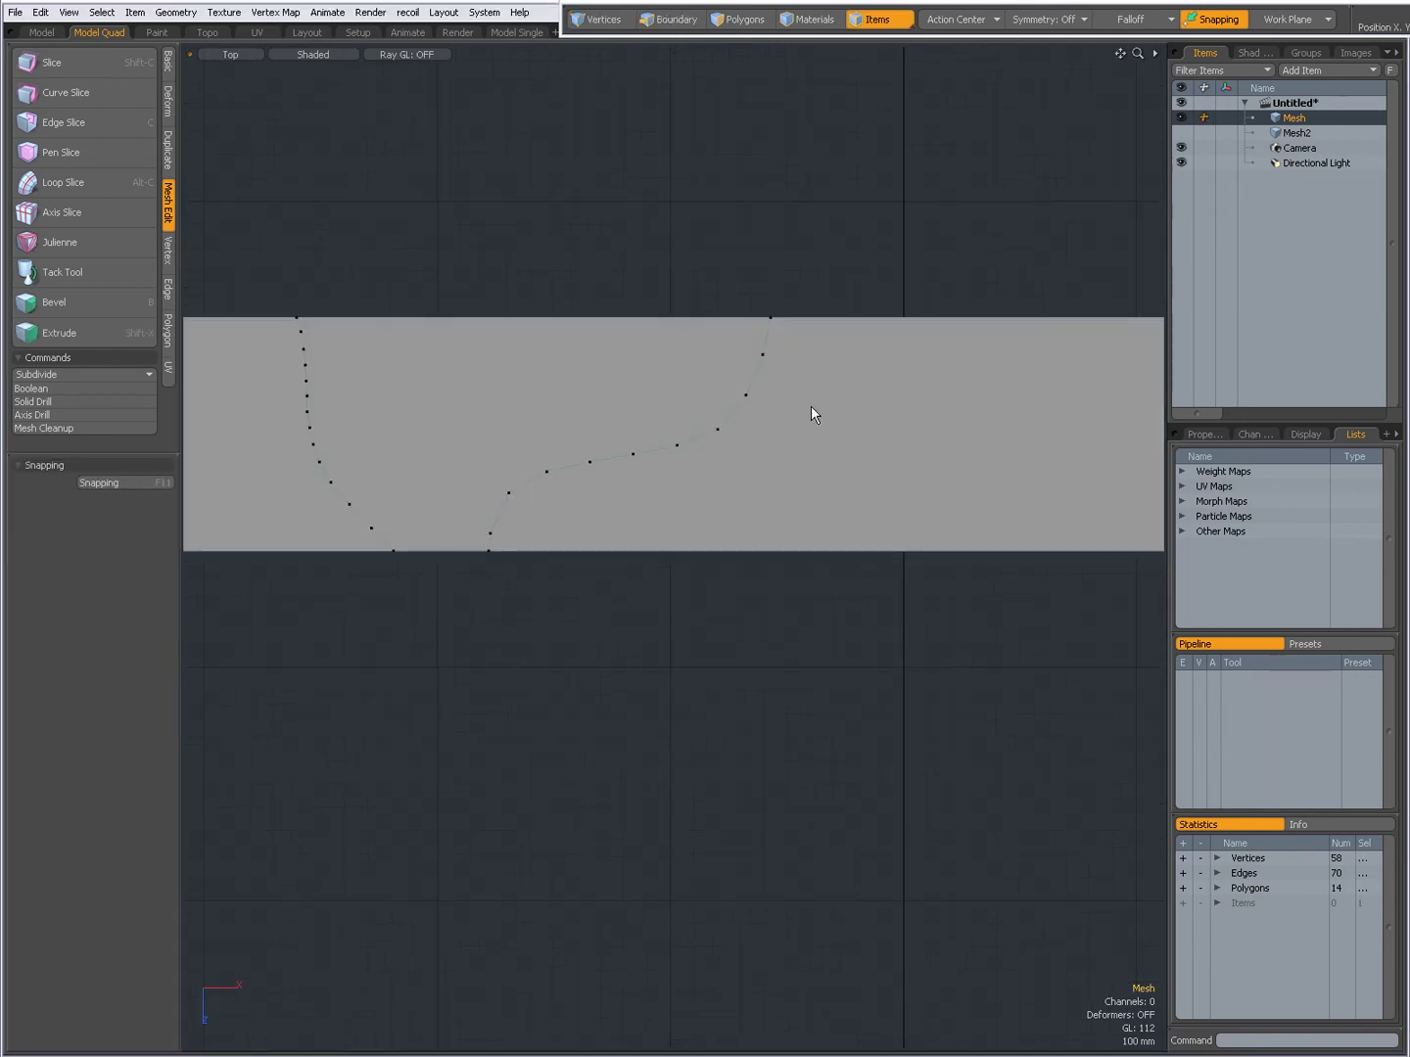
left_click(735, 21)
left_click_drag(695, 433, 642, 458, "alt")
scroll(660, 461, "down", 2)
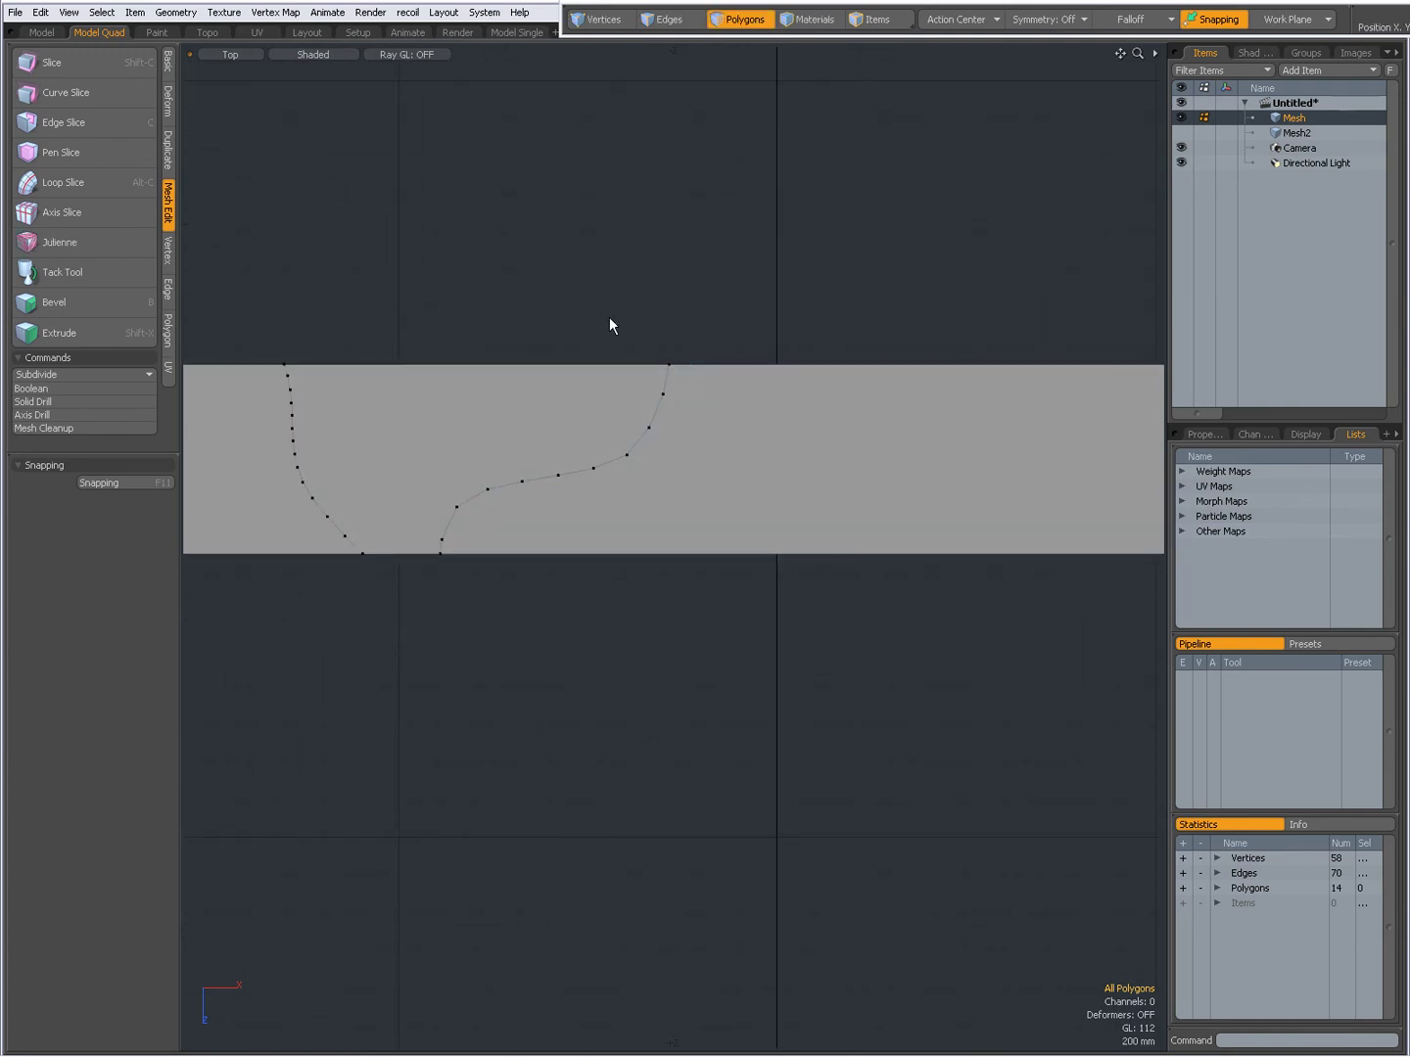
Draw a new S-shaped Curve Slice across the box, ending below its lower edge.
left_click(65, 90)
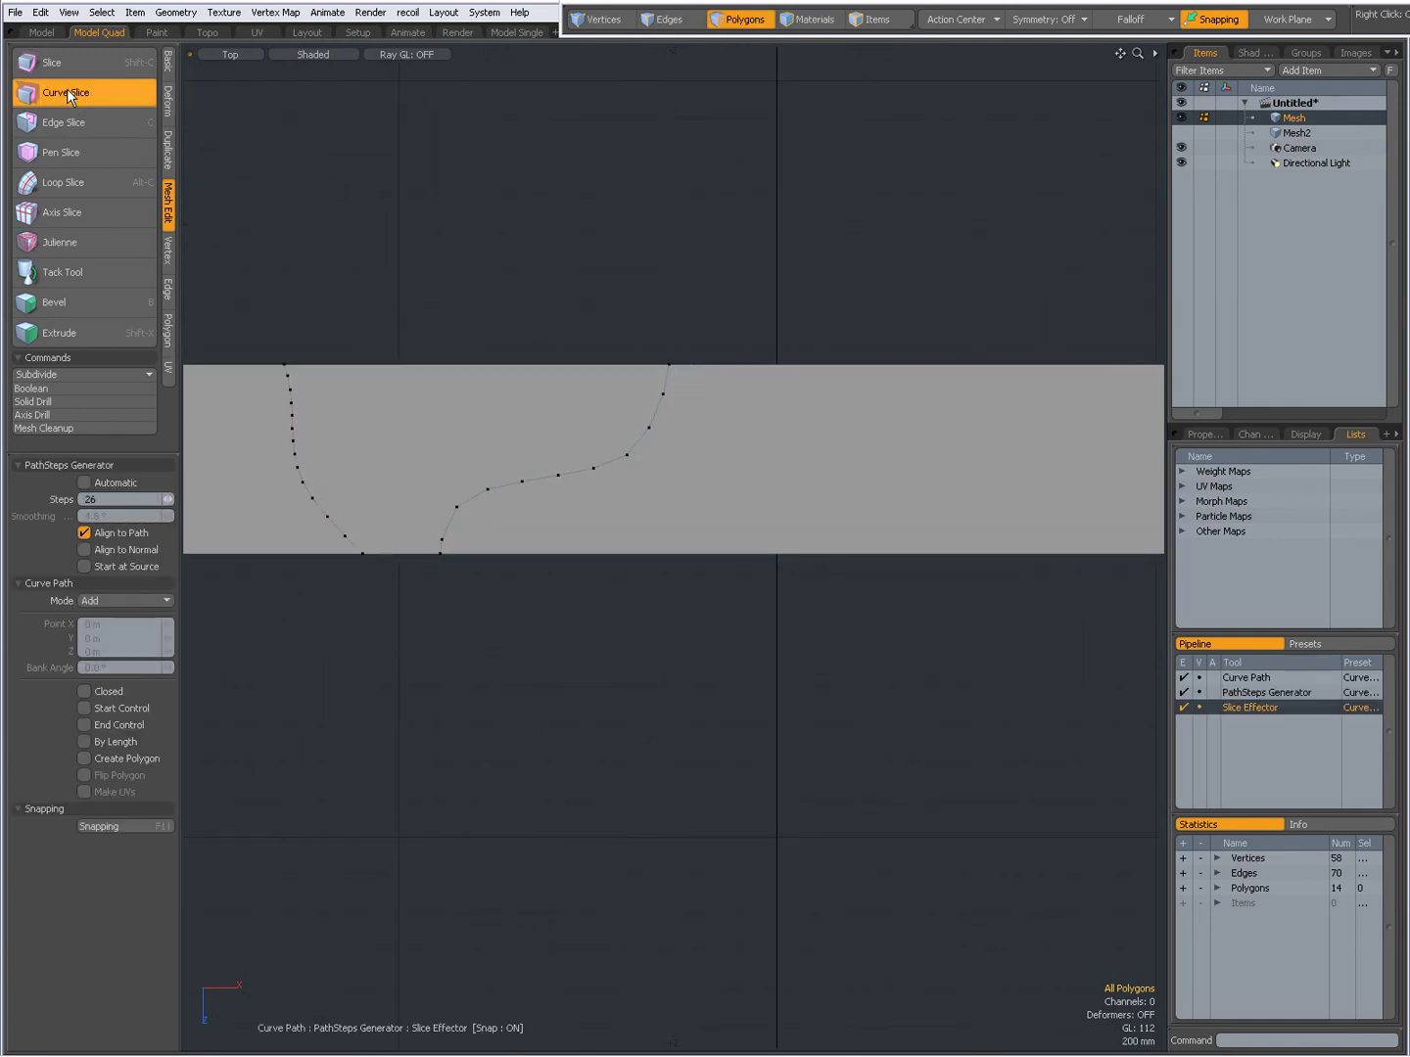
left_click(687, 266)
left_click(803, 309)
left_click(808, 375)
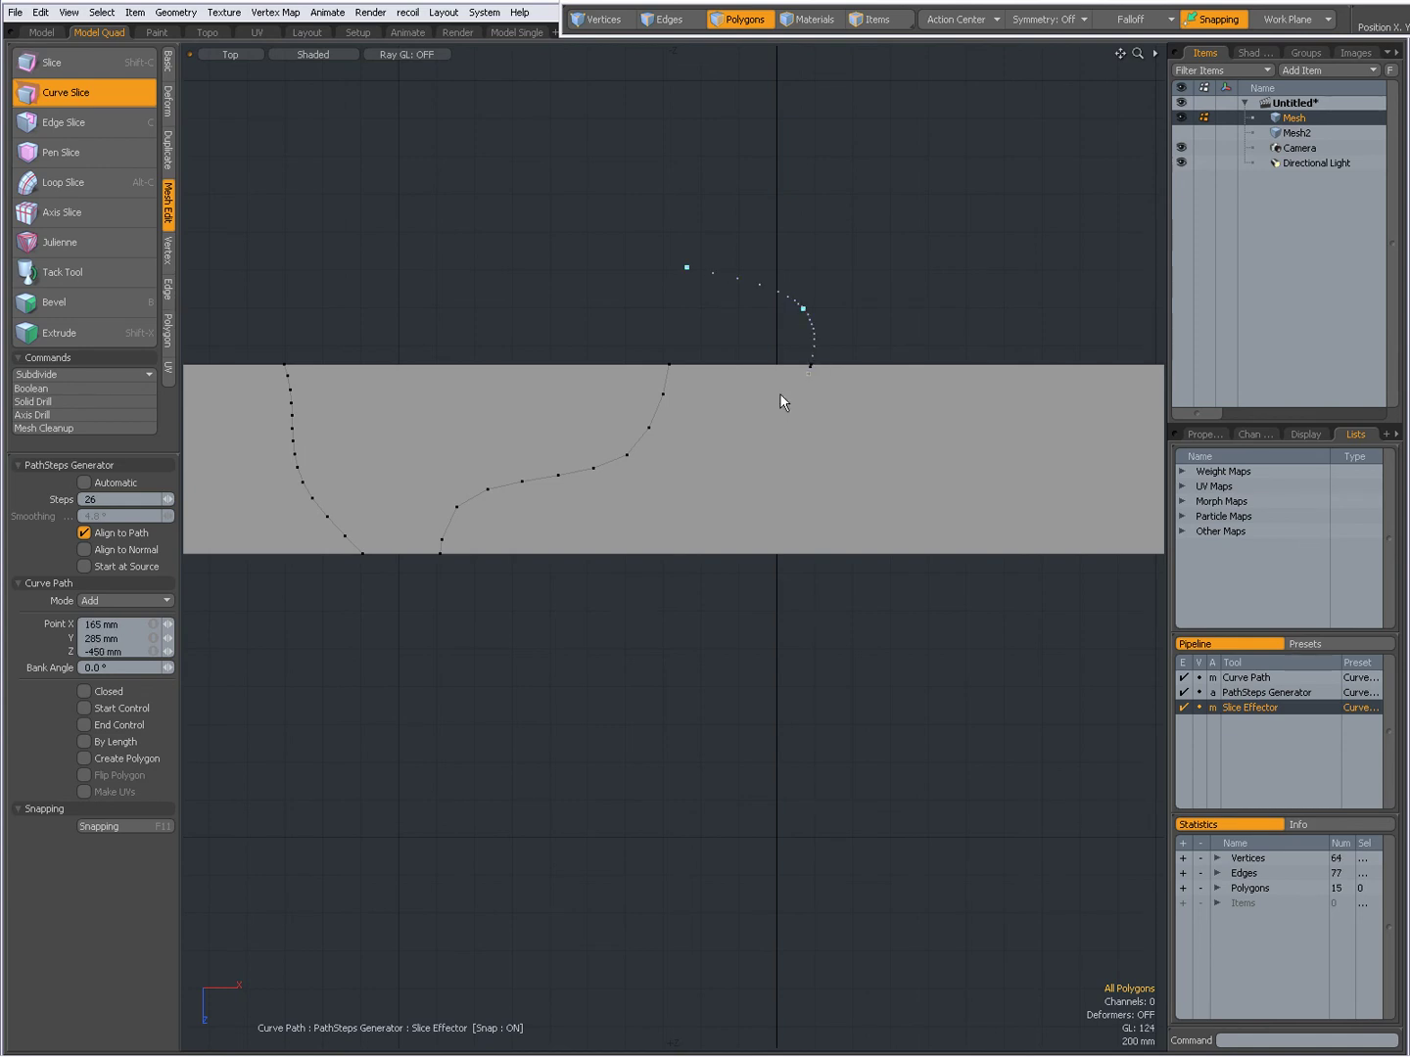
left_click(729, 428)
left_click(716, 522)
left_click(802, 616)
left_click(890, 650)
In Perspective view, enable Create Polygon to keep the slice curve as a polygon.
key("ctrl+space")
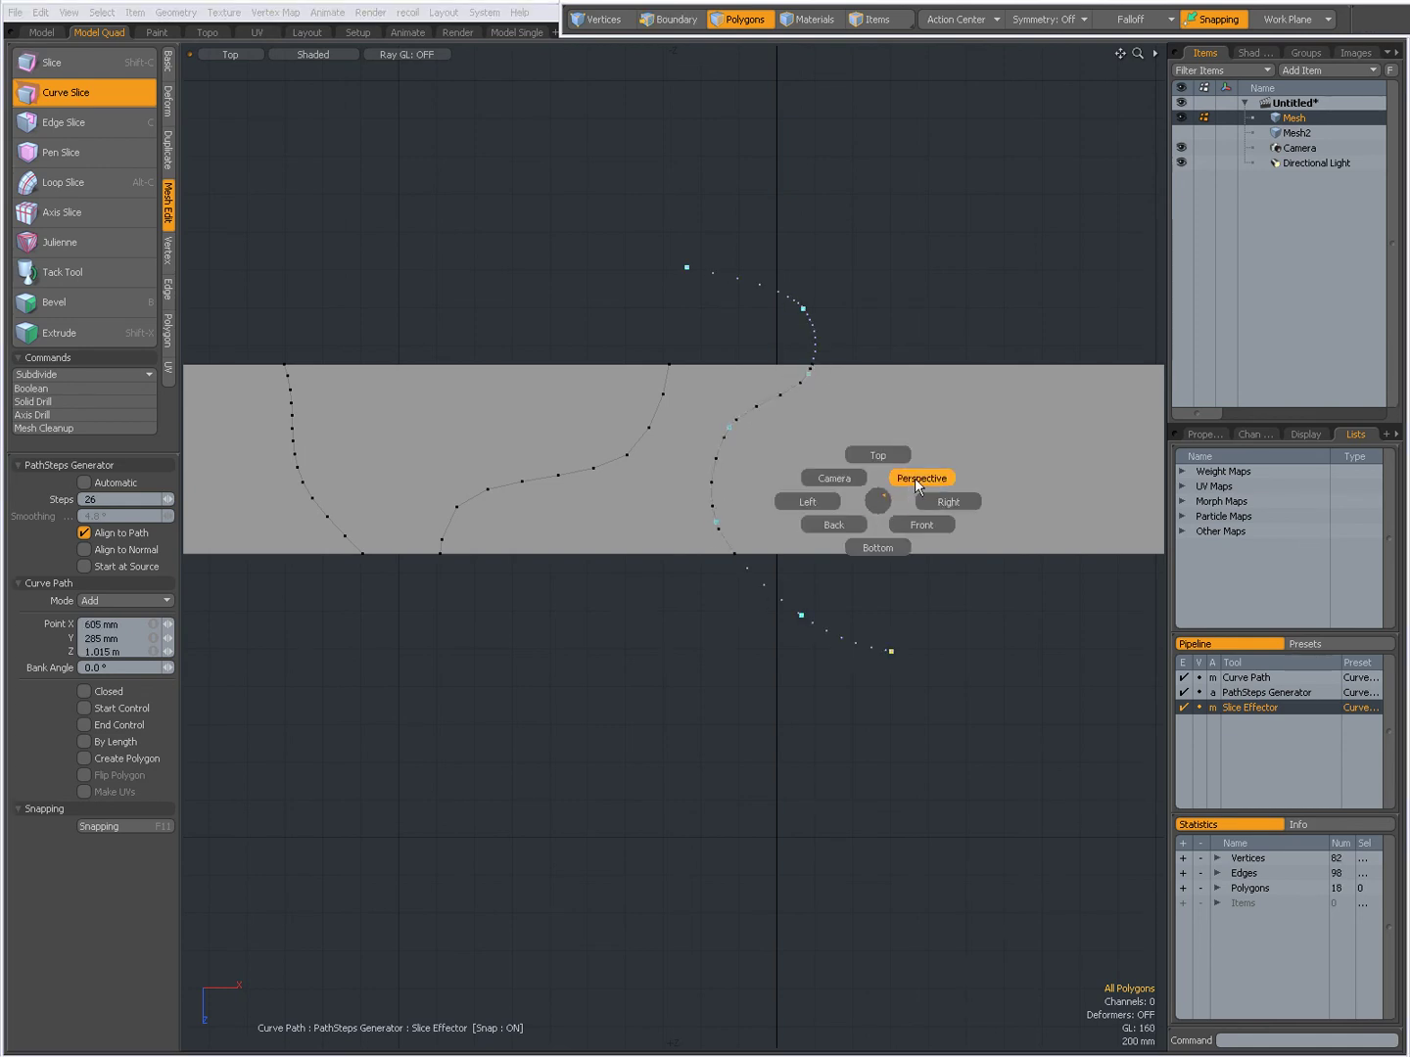
left_click(914, 478)
left_click_drag(783, 561, 350, 711, "alt")
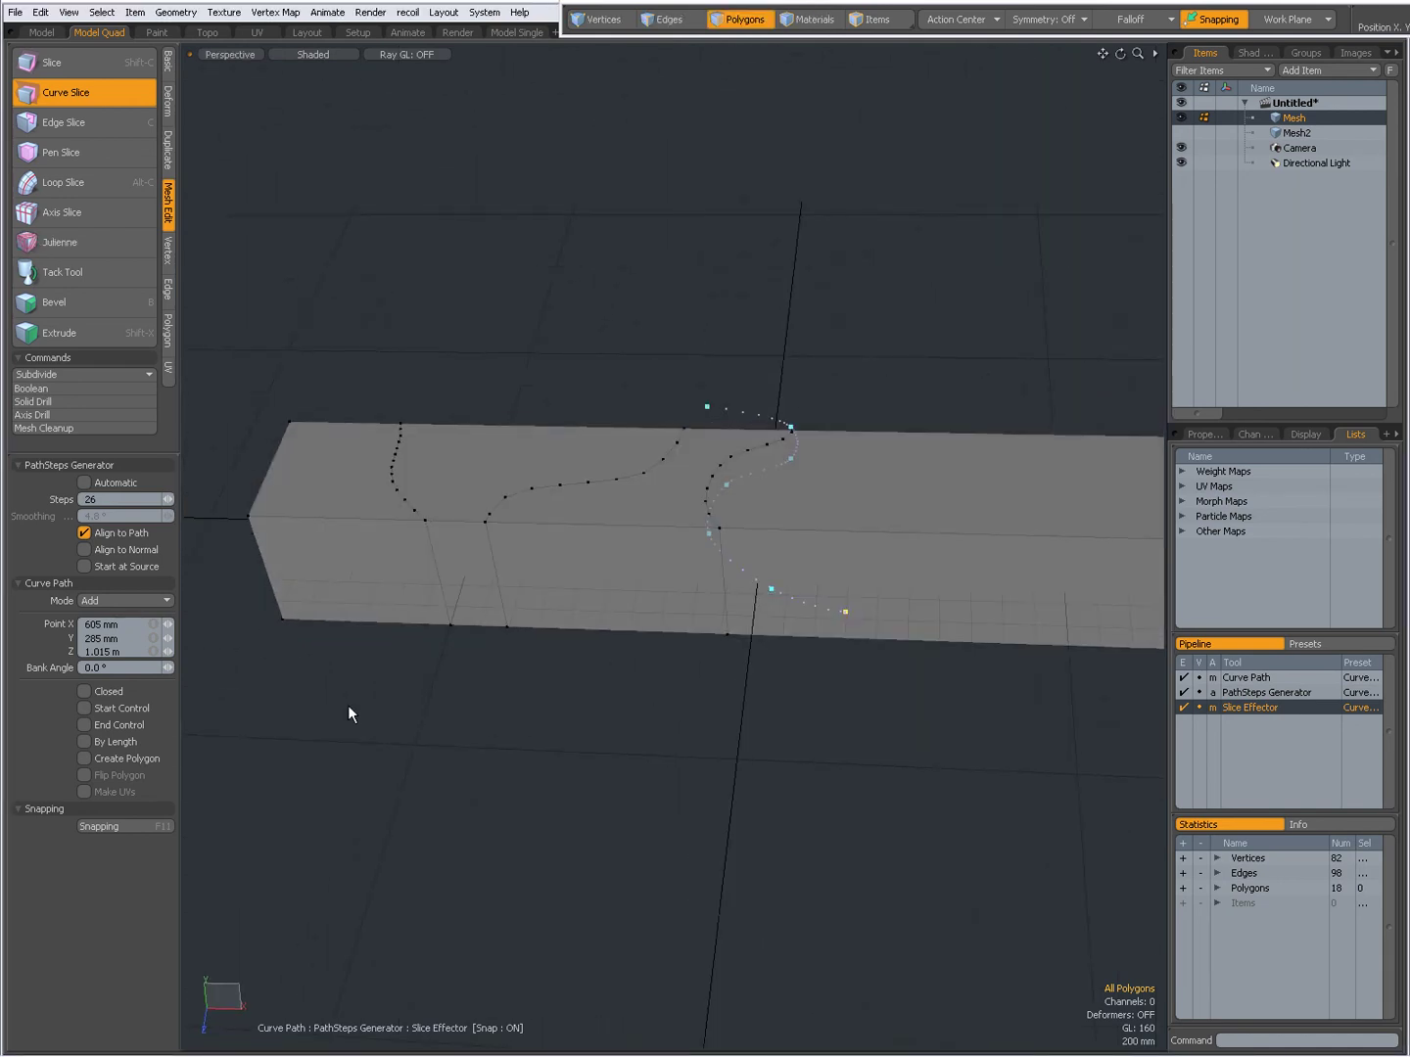
left_click(84, 759)
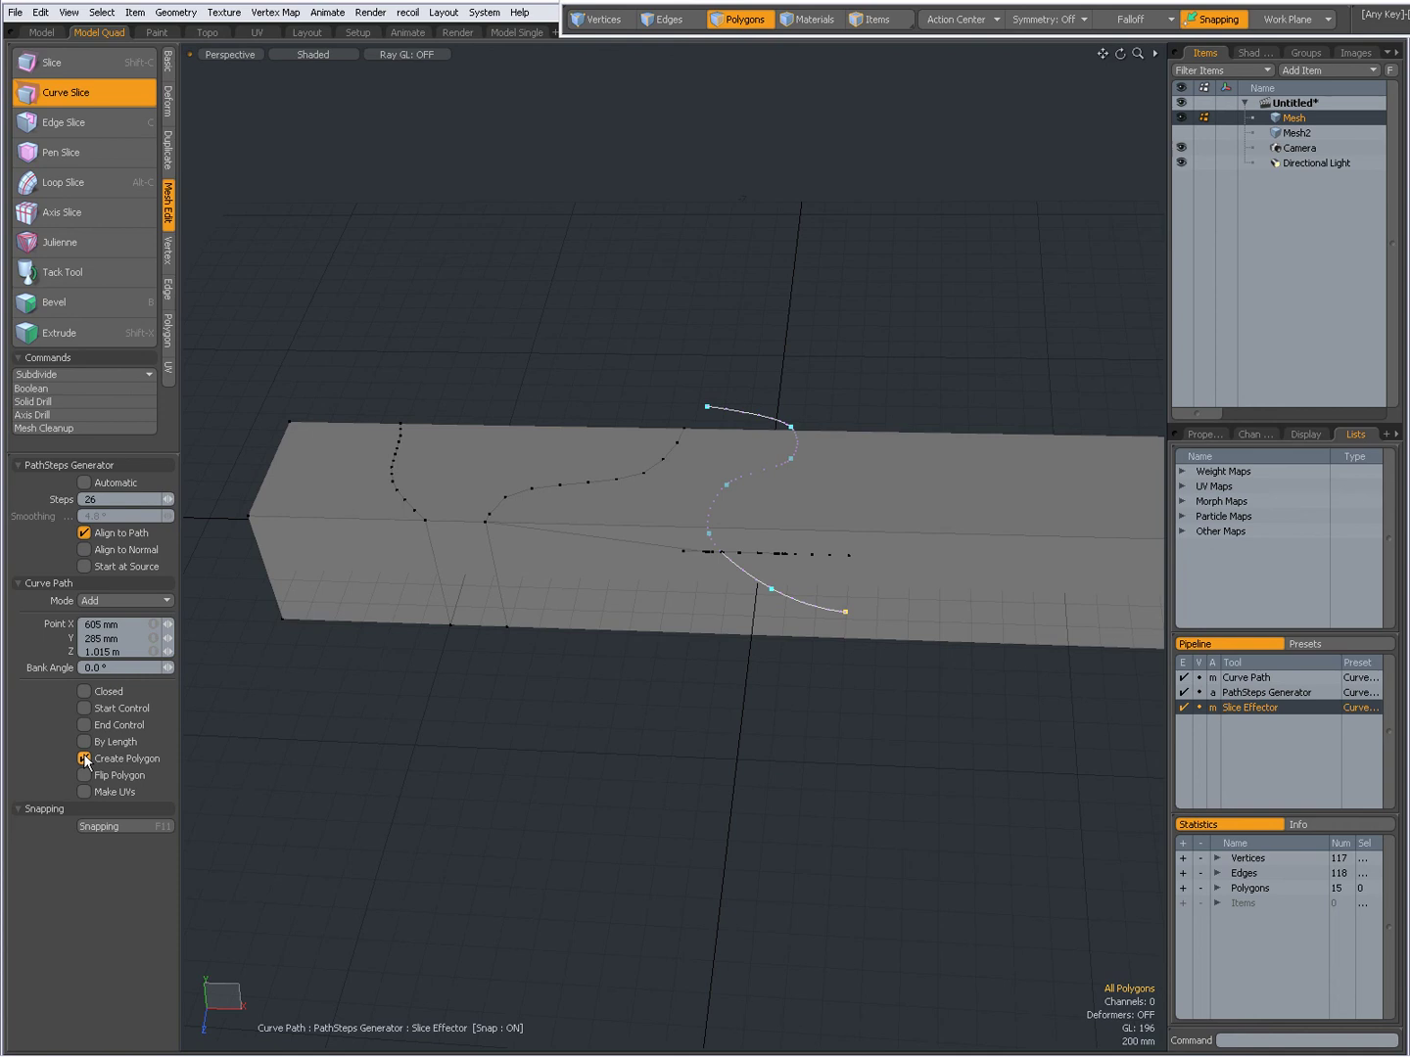
key("grave")
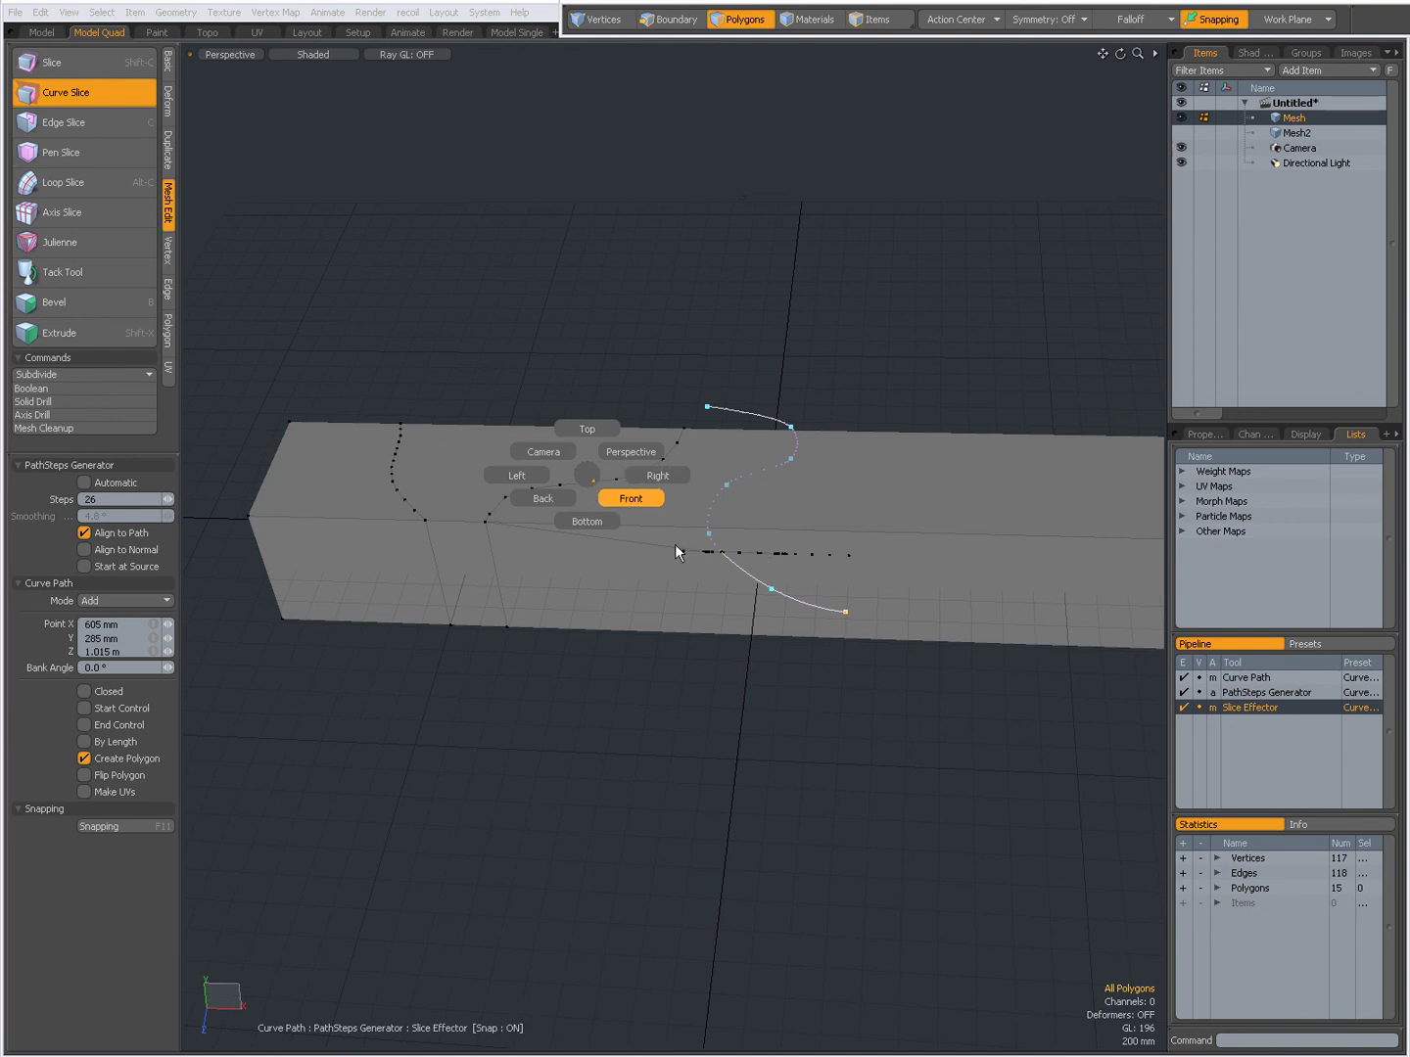
In Top view, undo the stray point and delete the curve's last end point using Delete mode.
left_click(587, 429)
left_click(558, 288)
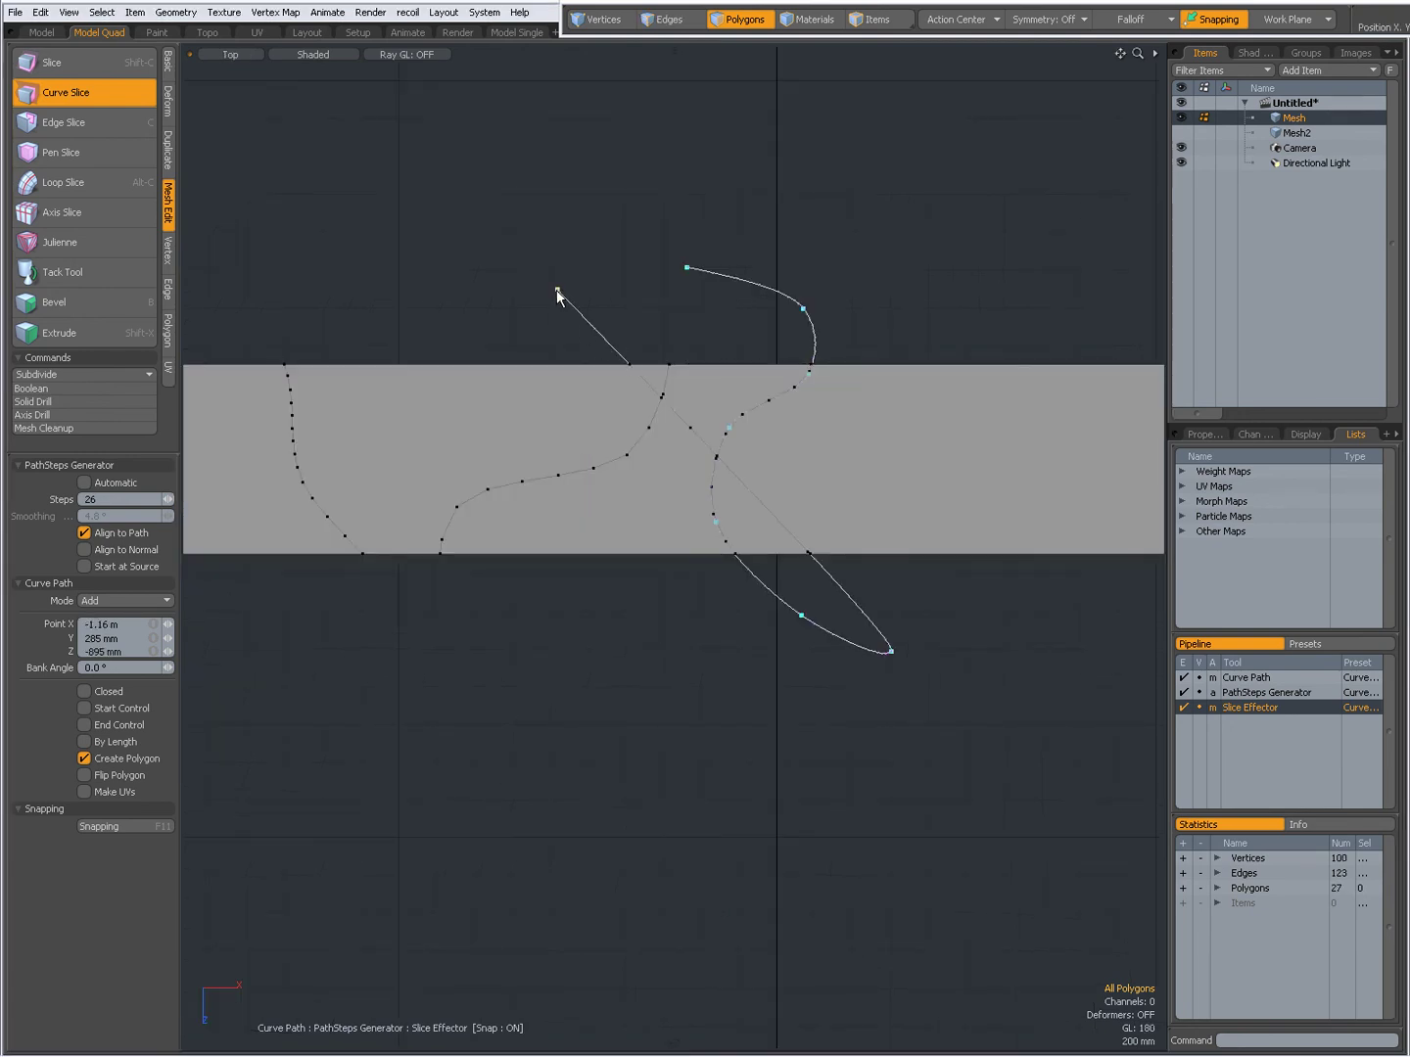
key("ctrl+z")
left_click(126, 600)
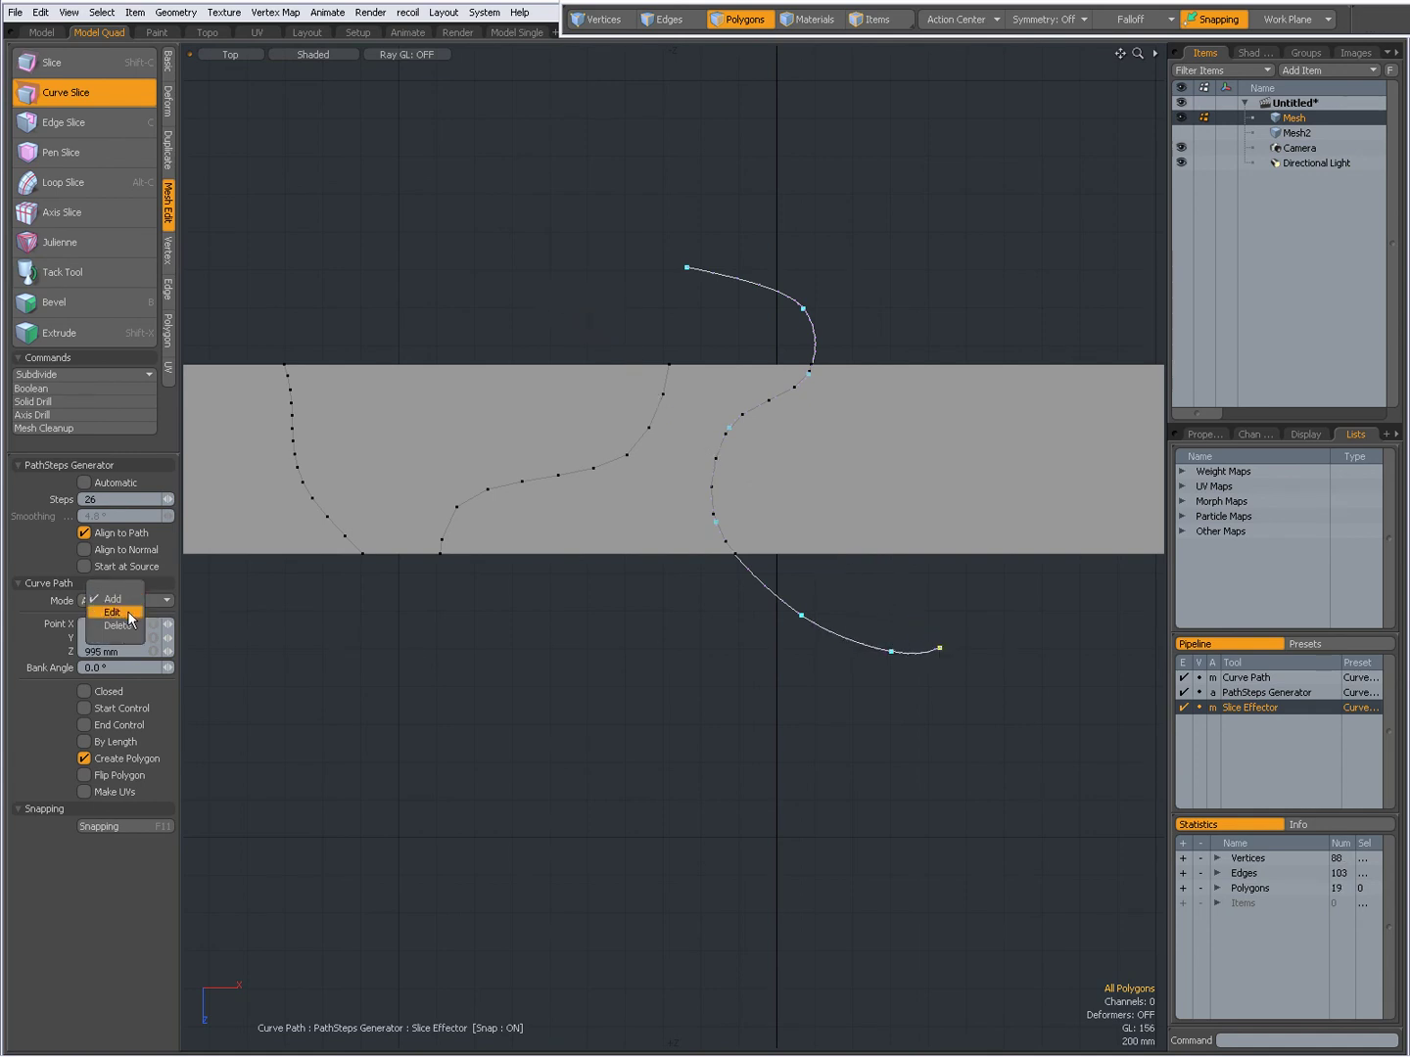
left_click(136, 620)
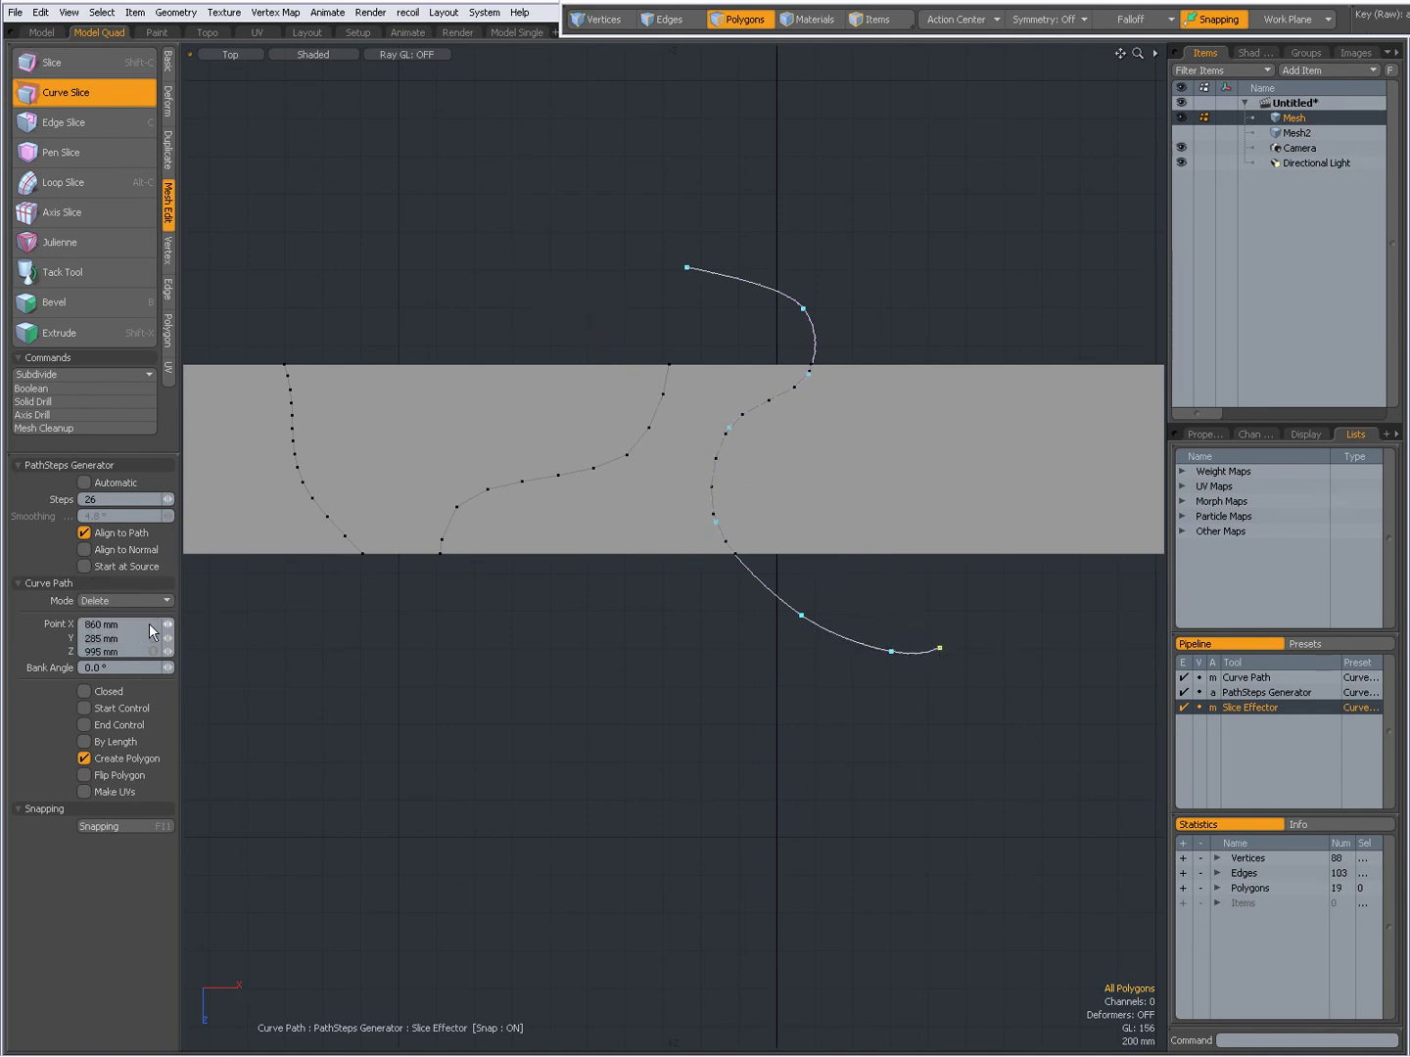
left_click(939, 648)
In Perspective view, toggle Create Polygon off and back on to commit the trimmed slice.
key("ctrl+space")
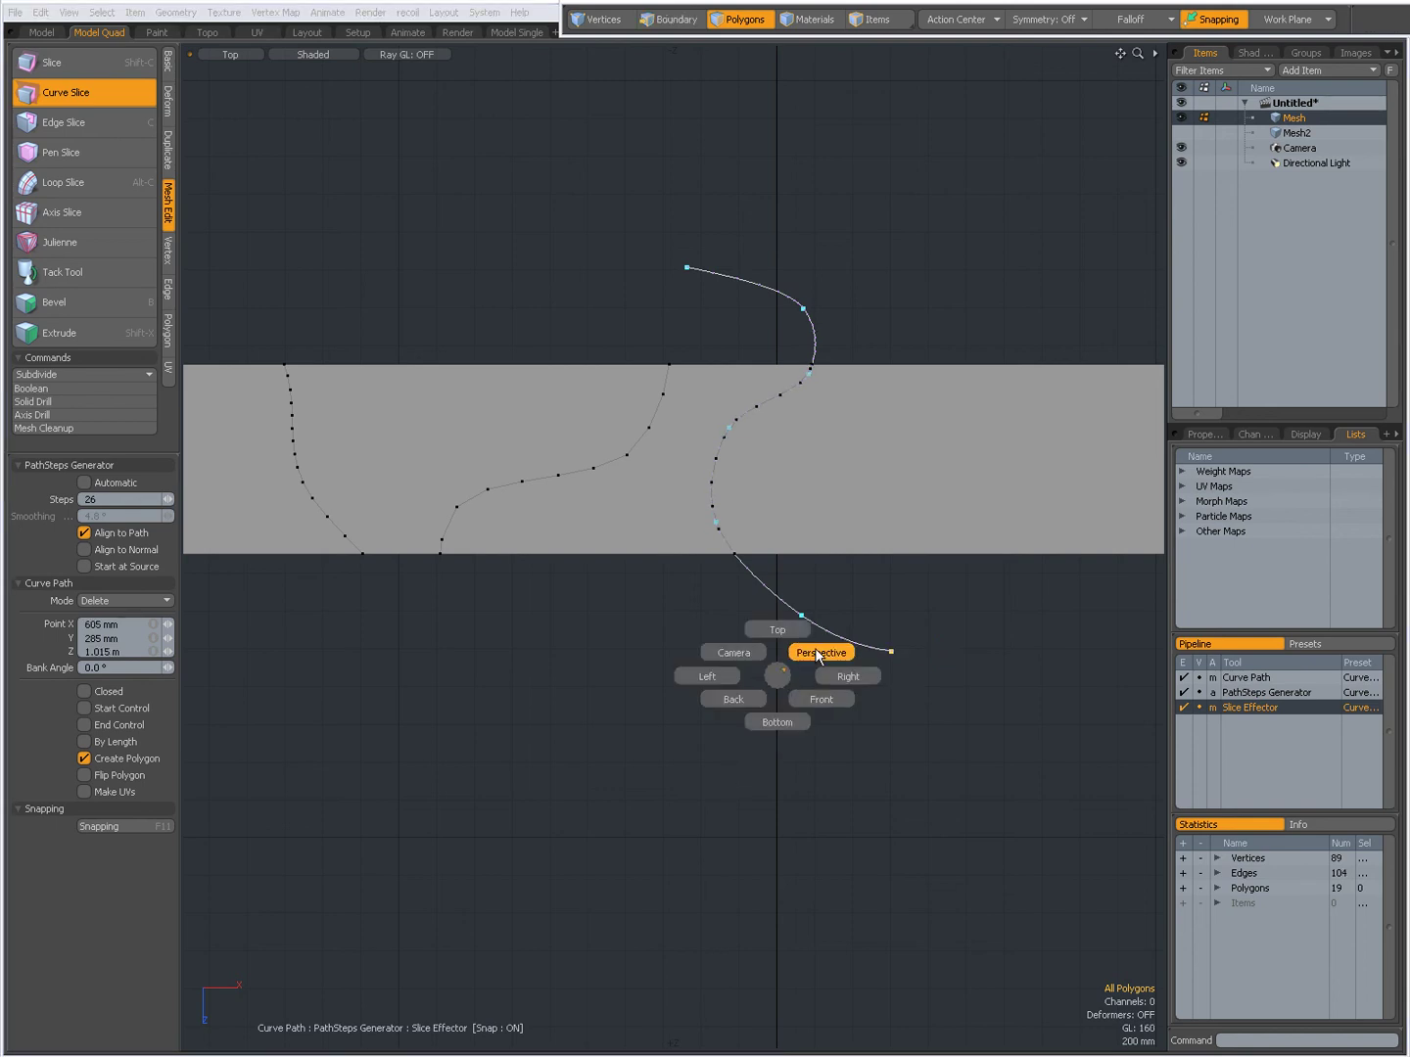
left_click(813, 651)
left_click_drag(804, 651, 766, 526, "alt")
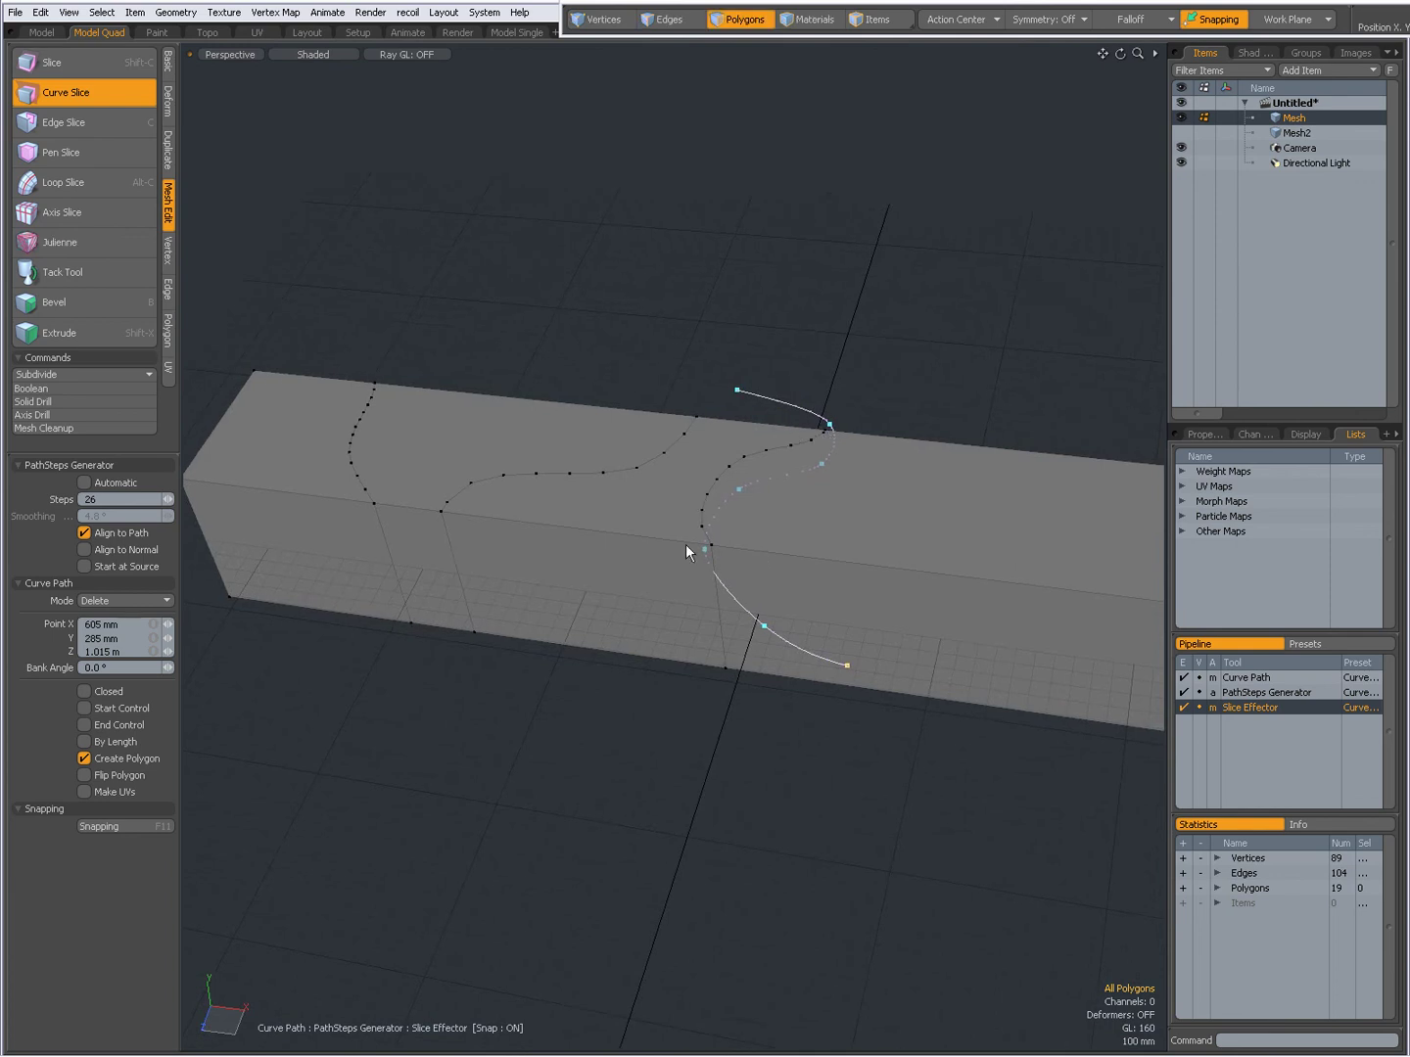
left_click(84, 757)
left_click(85, 757)
Drop the tool, cut the curve polygon from the box, paste it into new layer Mesh3, and reselect Mesh.
key("space")
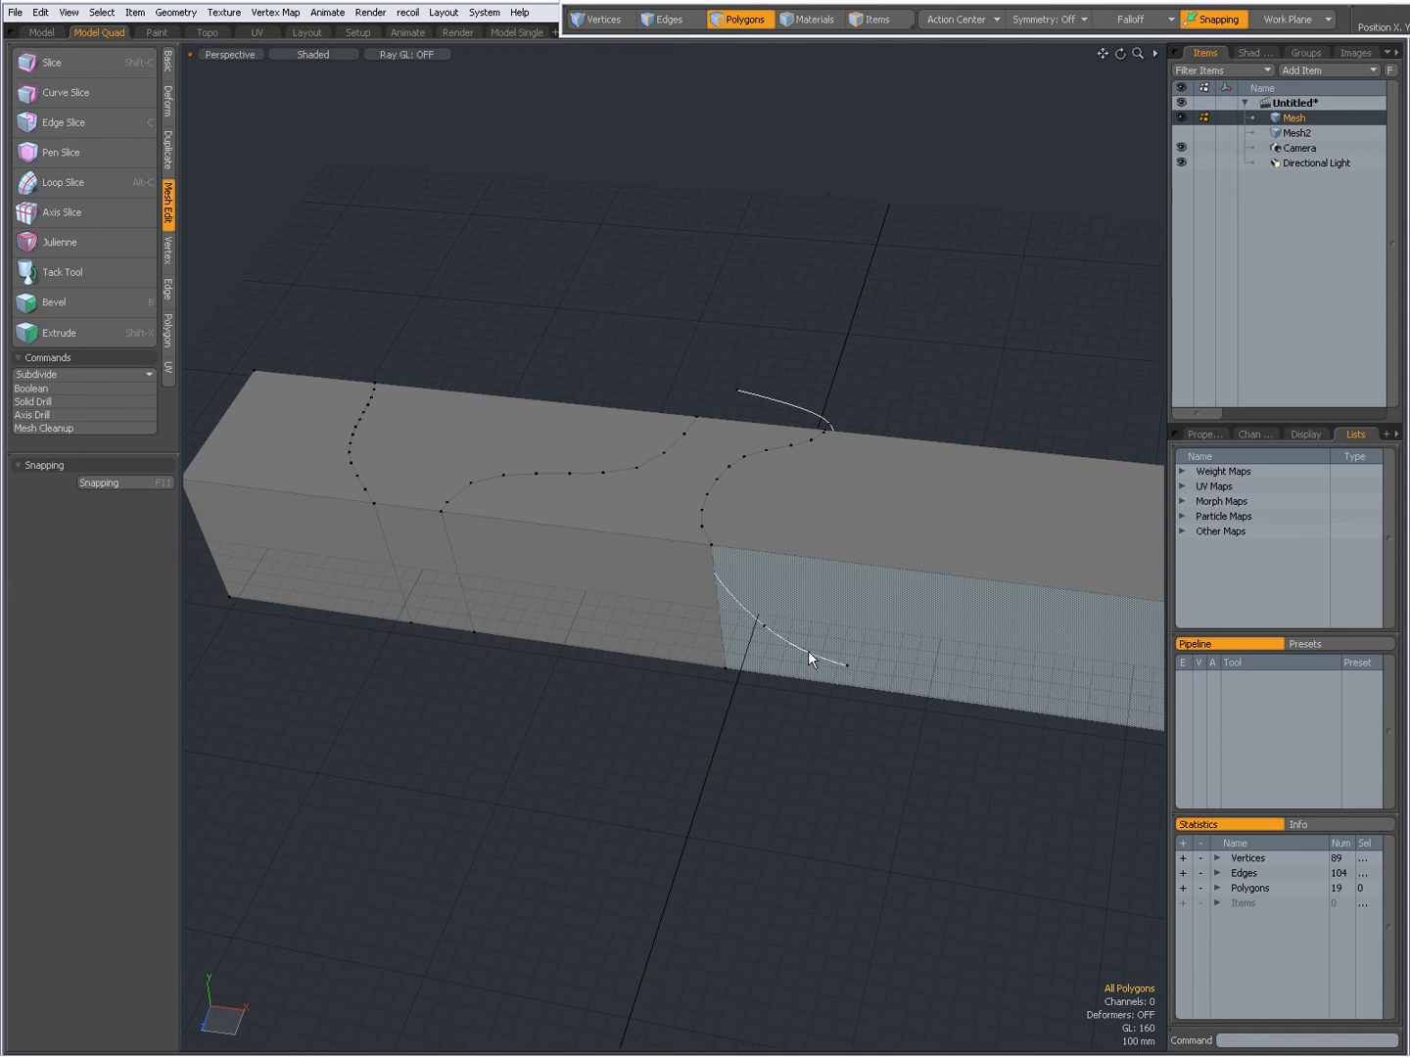
left_click(807, 649)
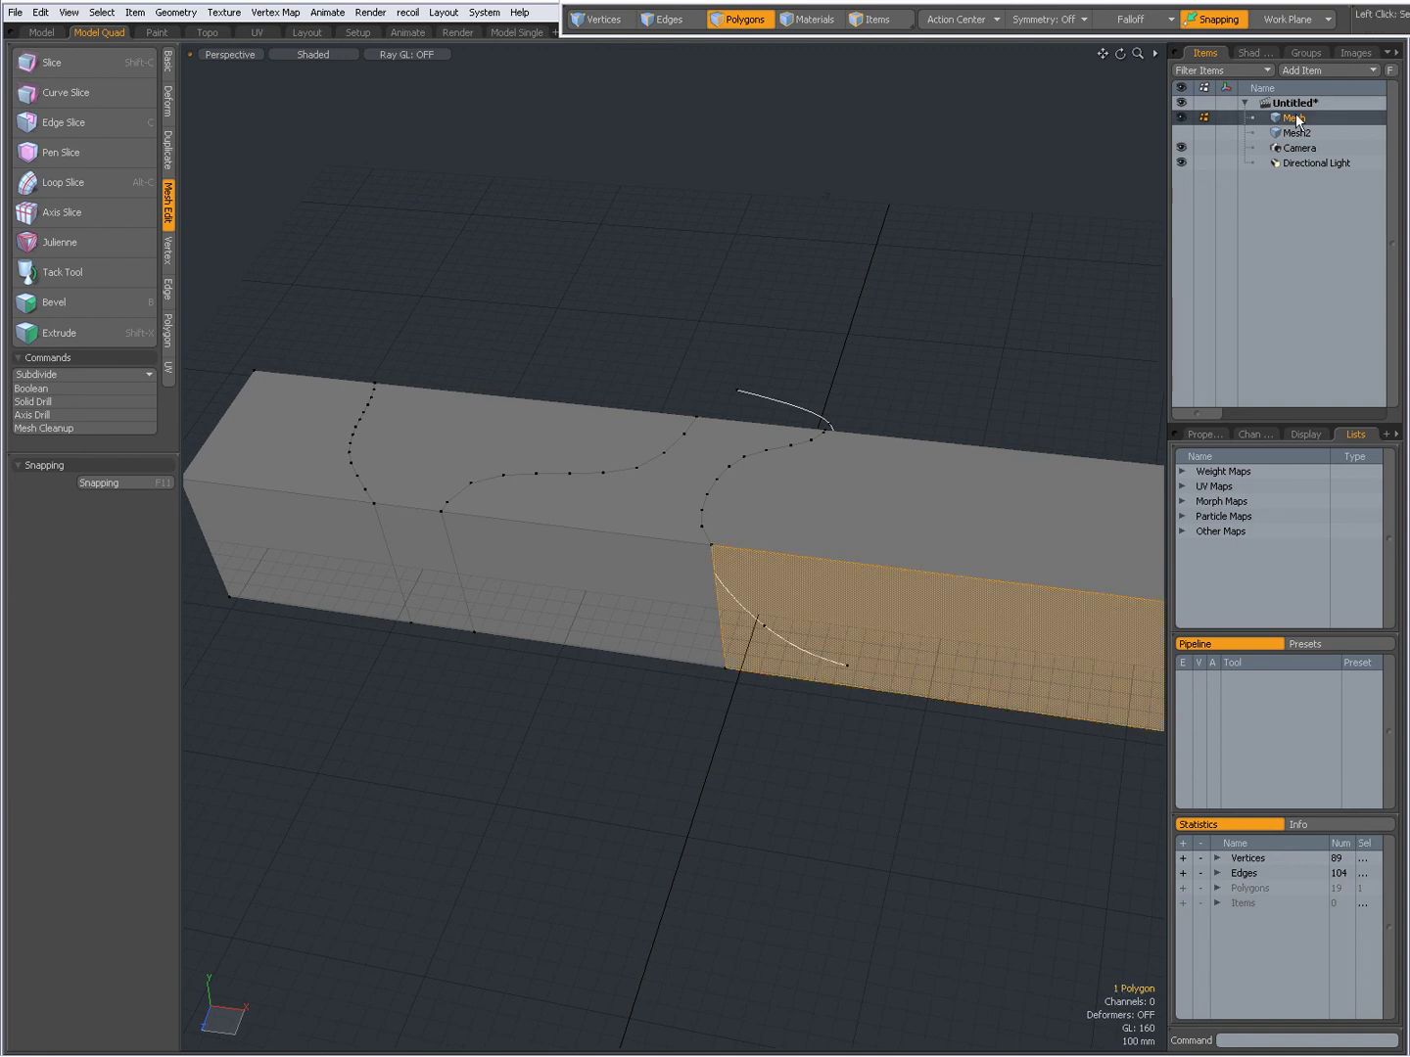
mouse_move(791, 593)
left_mouse_down("alt")
mouse_move(890, 522)
mouse_move(1087, 630)
mouse_move(749, 736)
mouse_move(909, 596)
left_mouse_up("alt")
right_click_drag(909, 553, 832, 620)
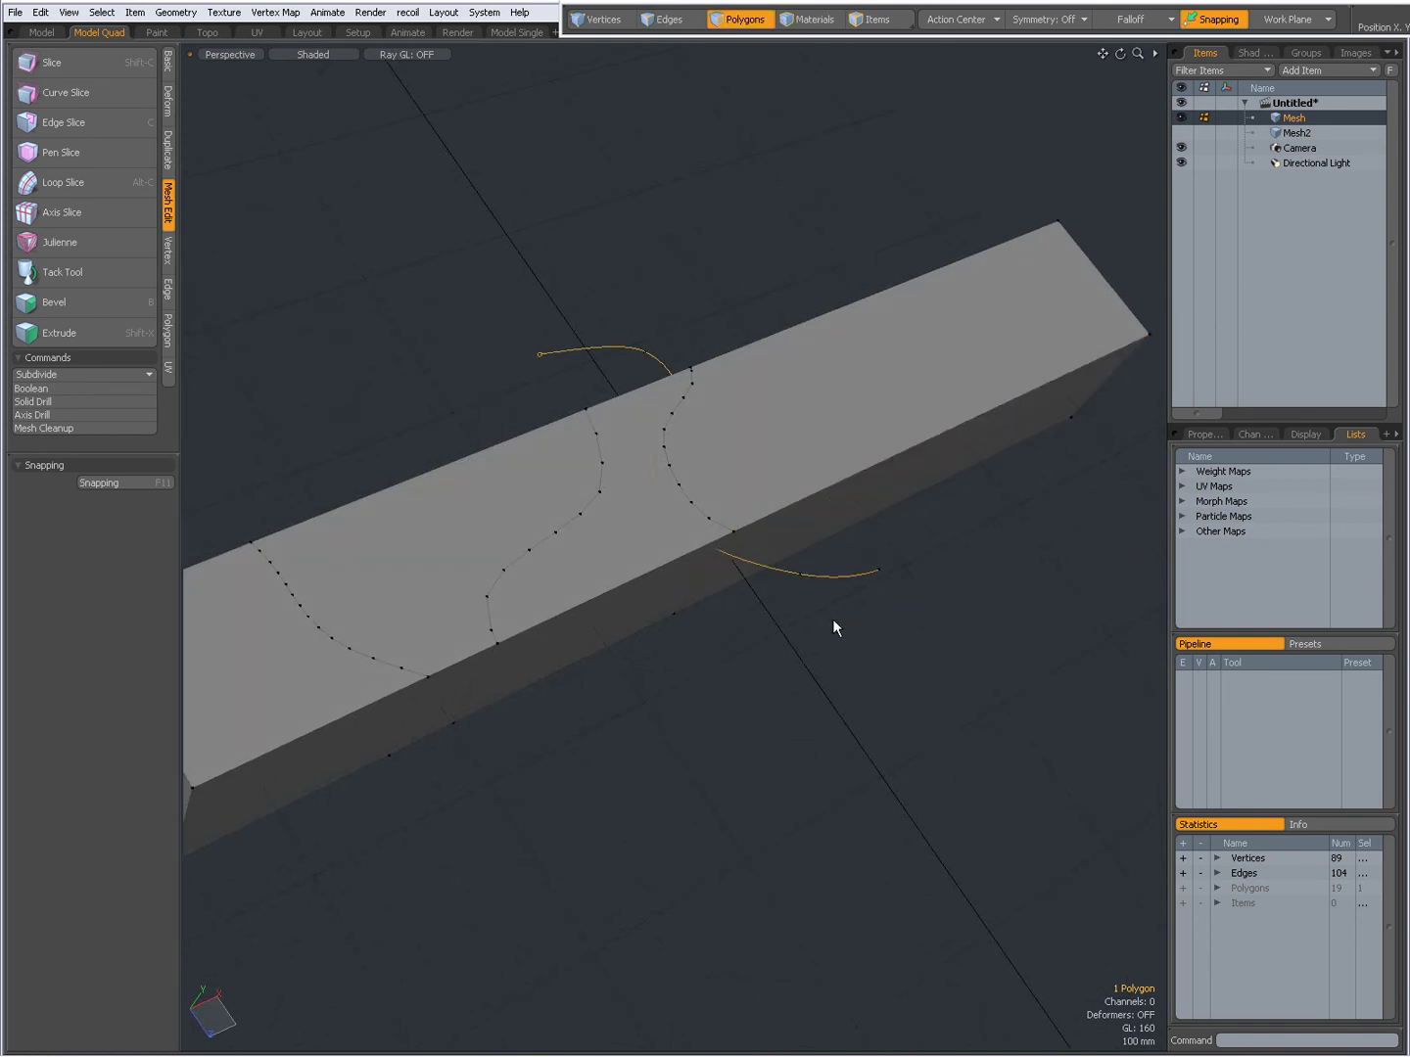
key("Delete")
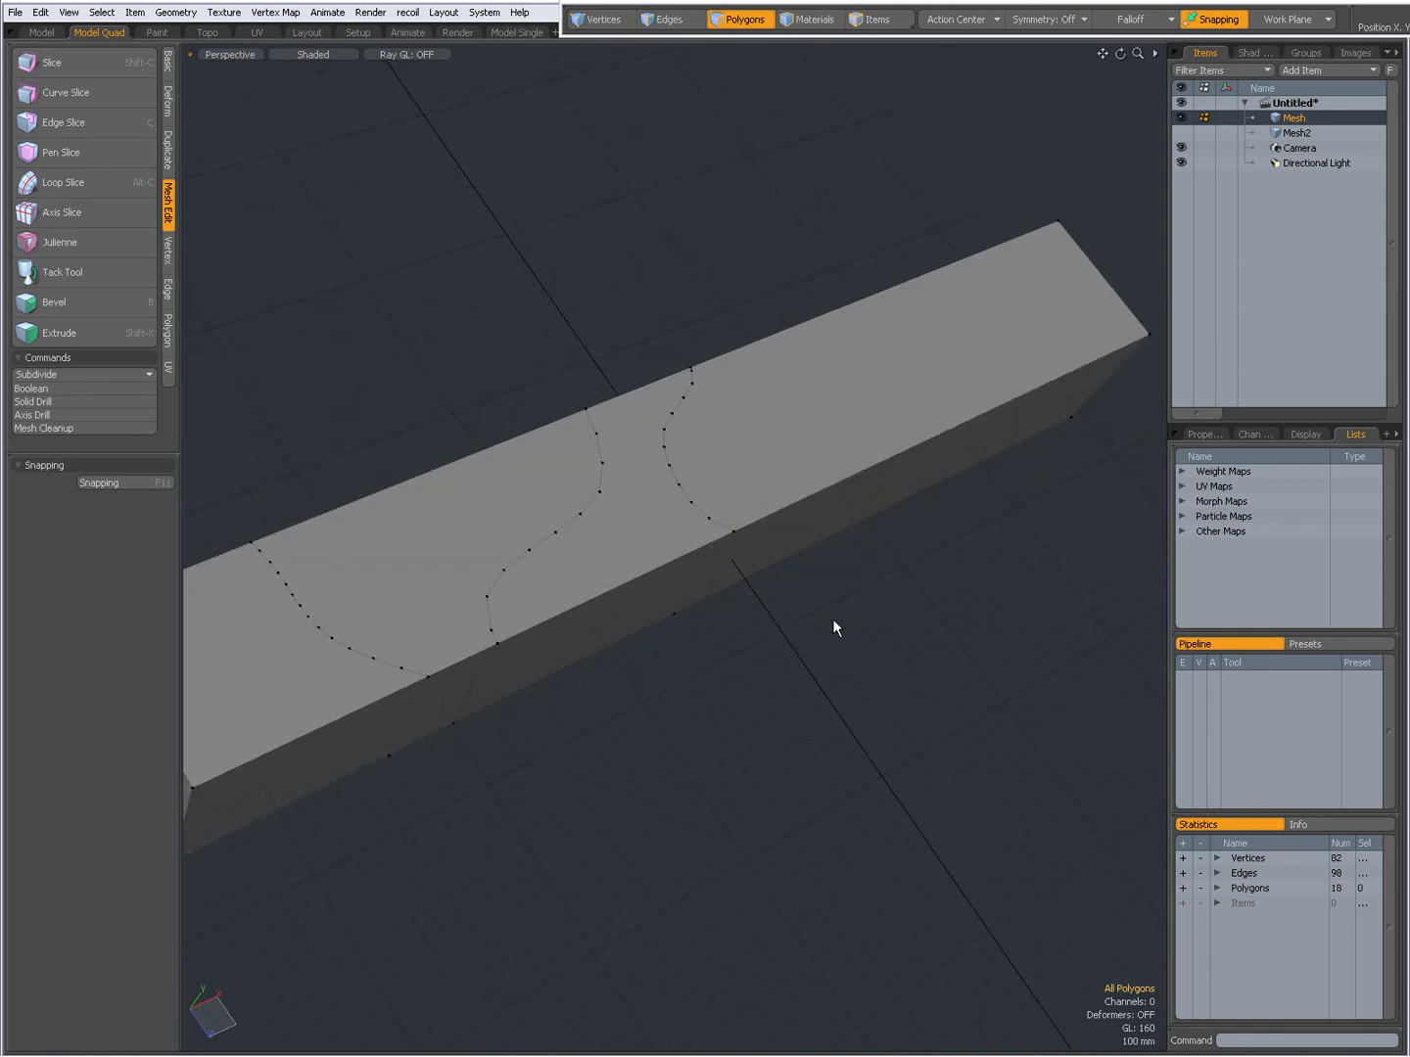
key("n")
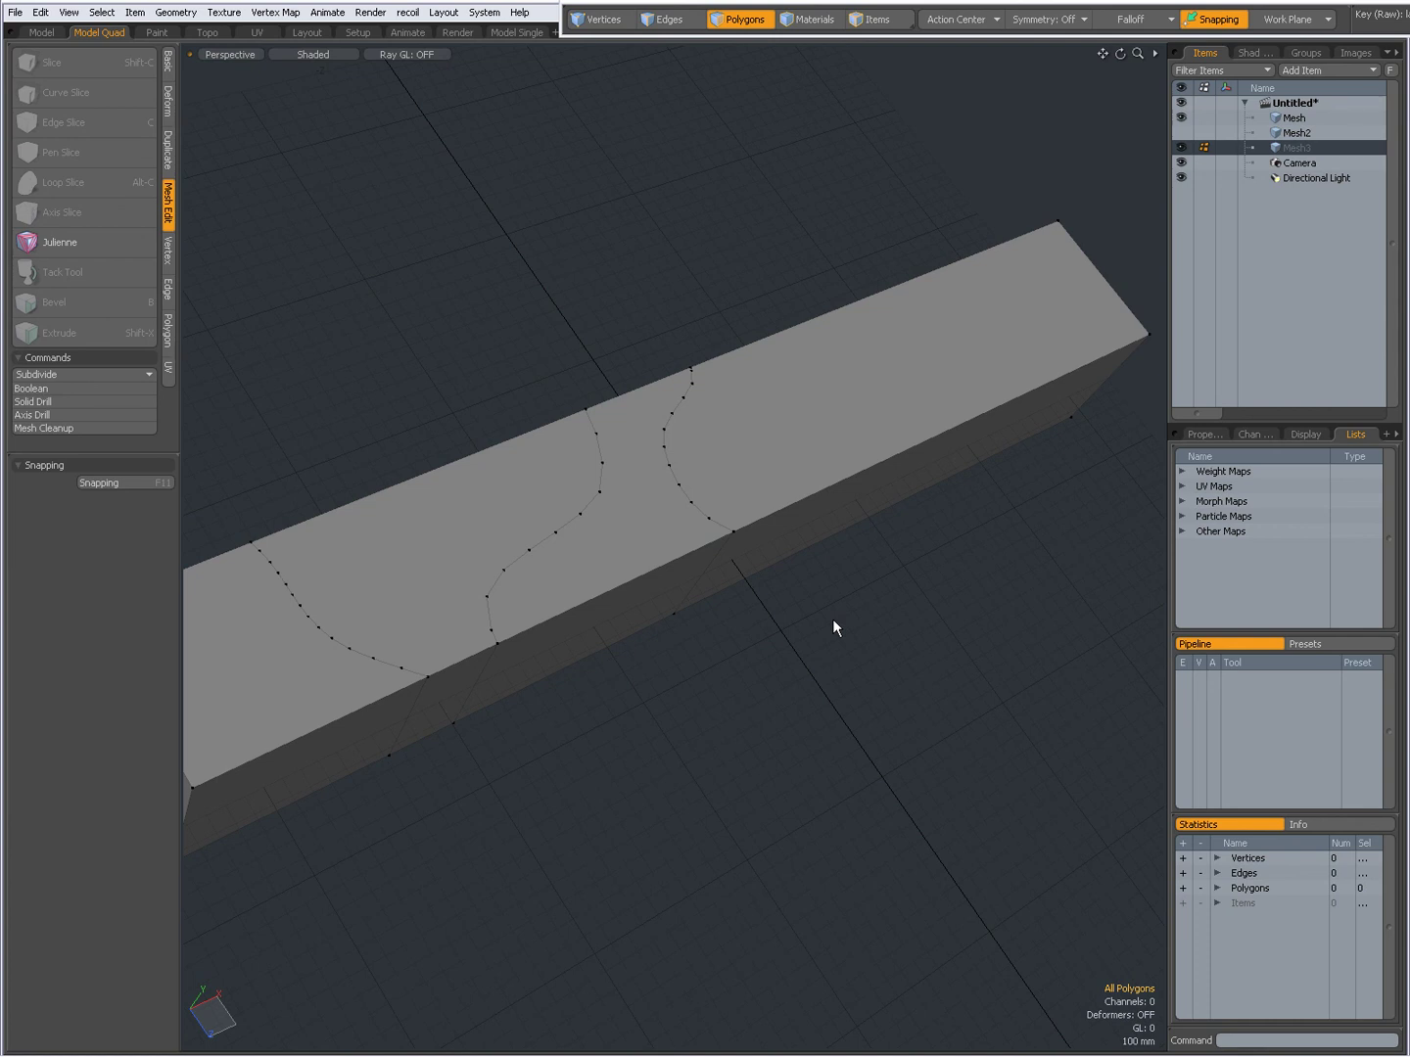
key("ctrl+v")
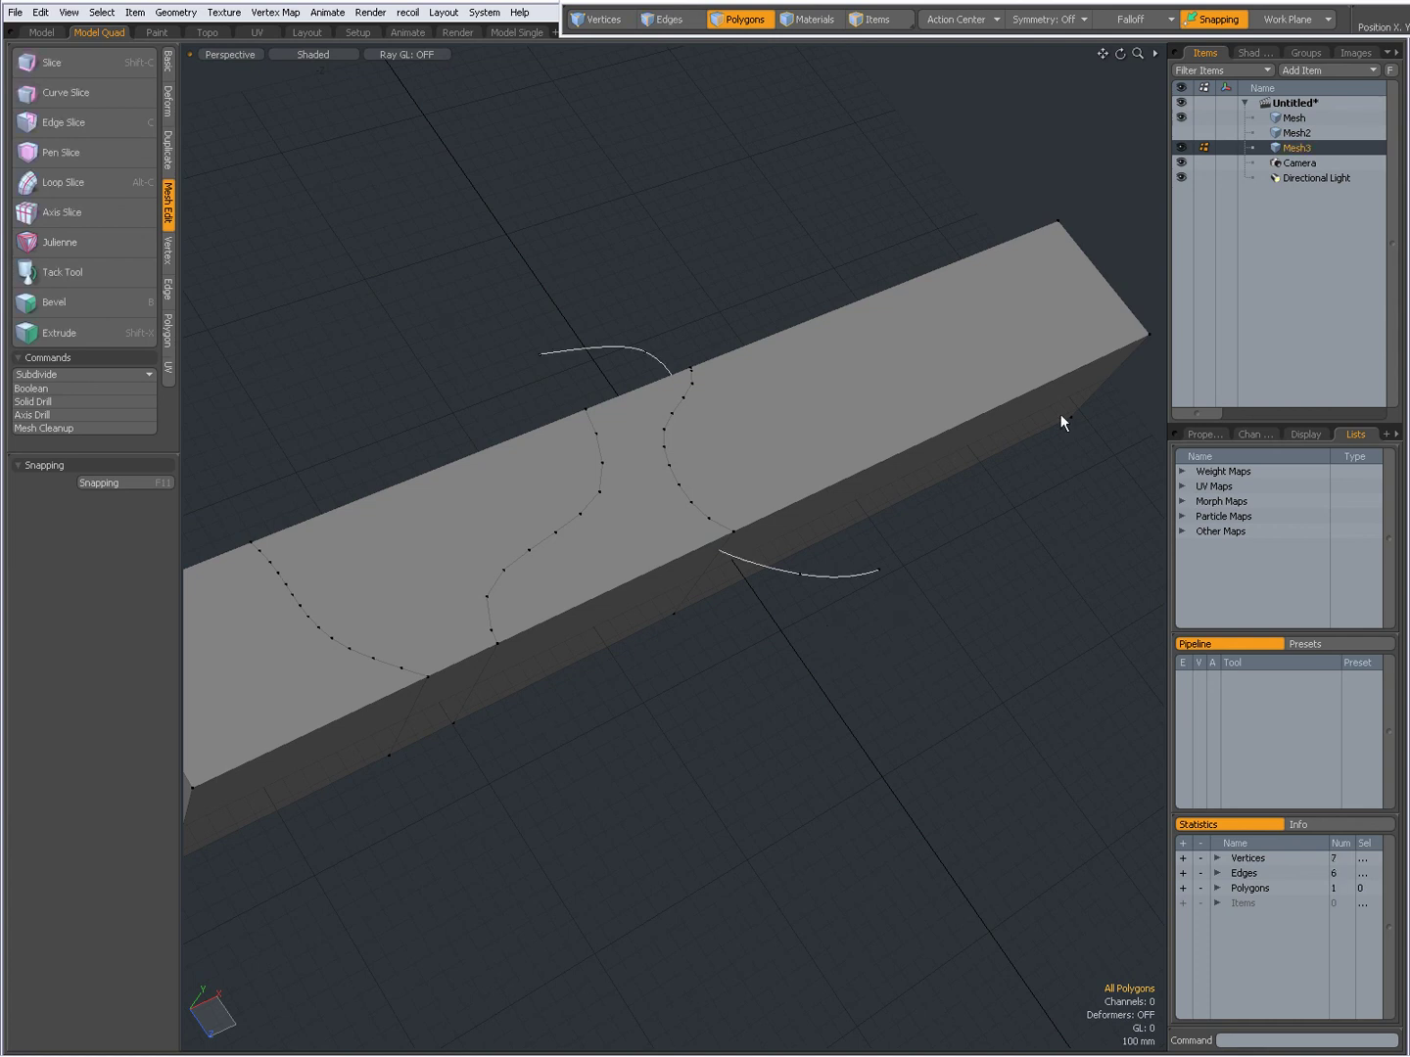
left_click(1292, 120)
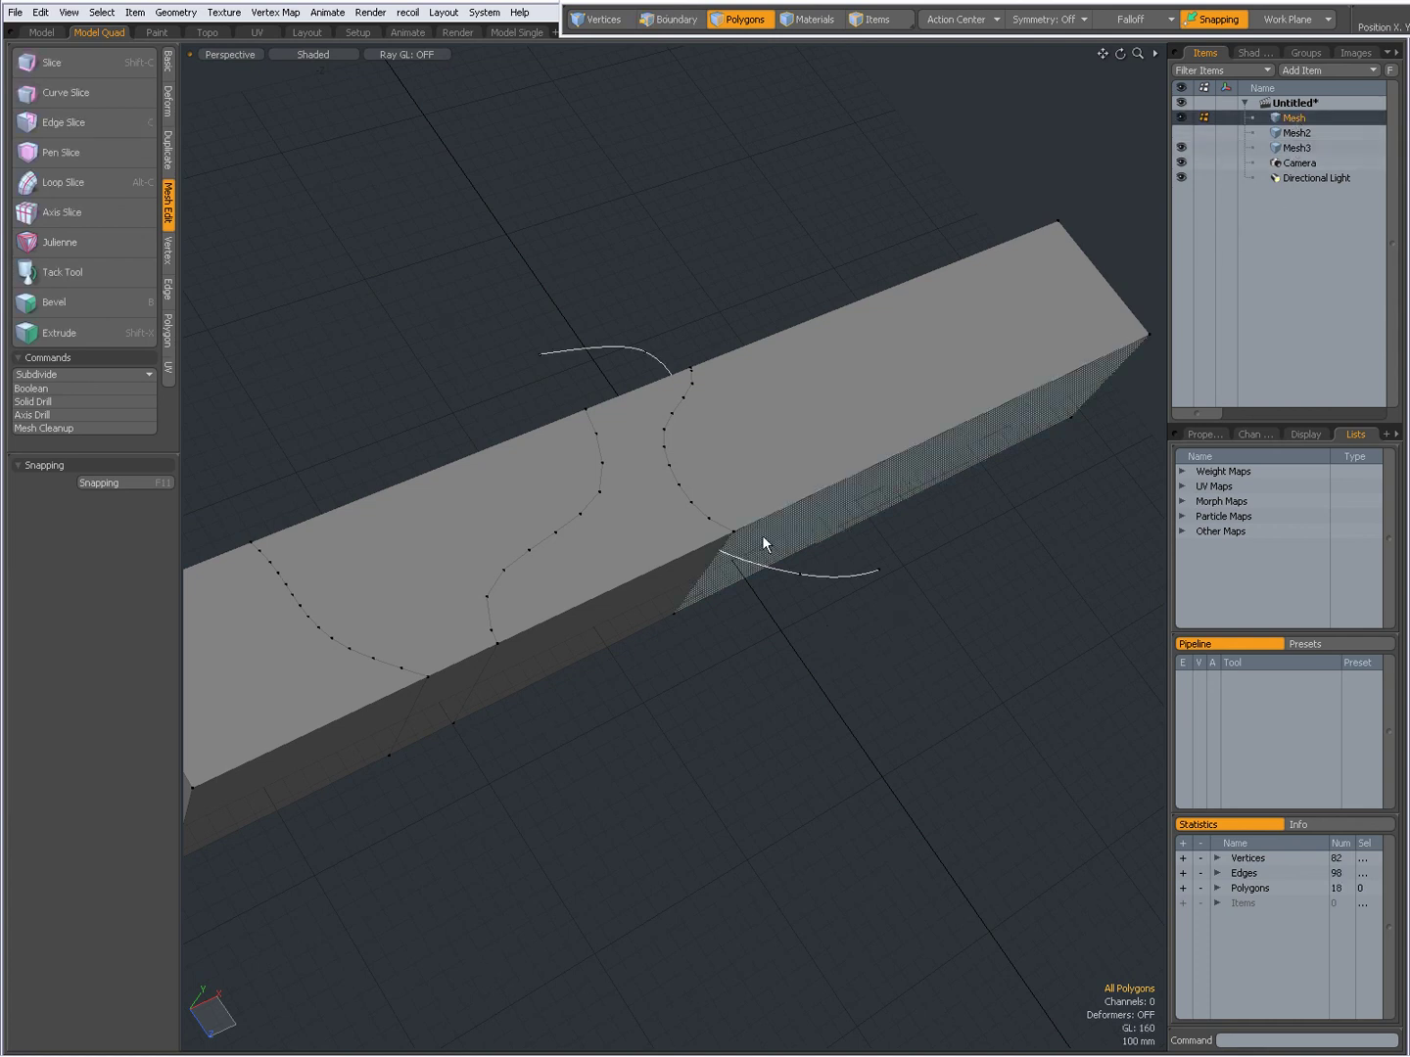
In Top view, move the Mesh3 curve right to X 555 mm, then reactivate the Mesh layer.
key("ctrl+space")
left_click(762, 489)
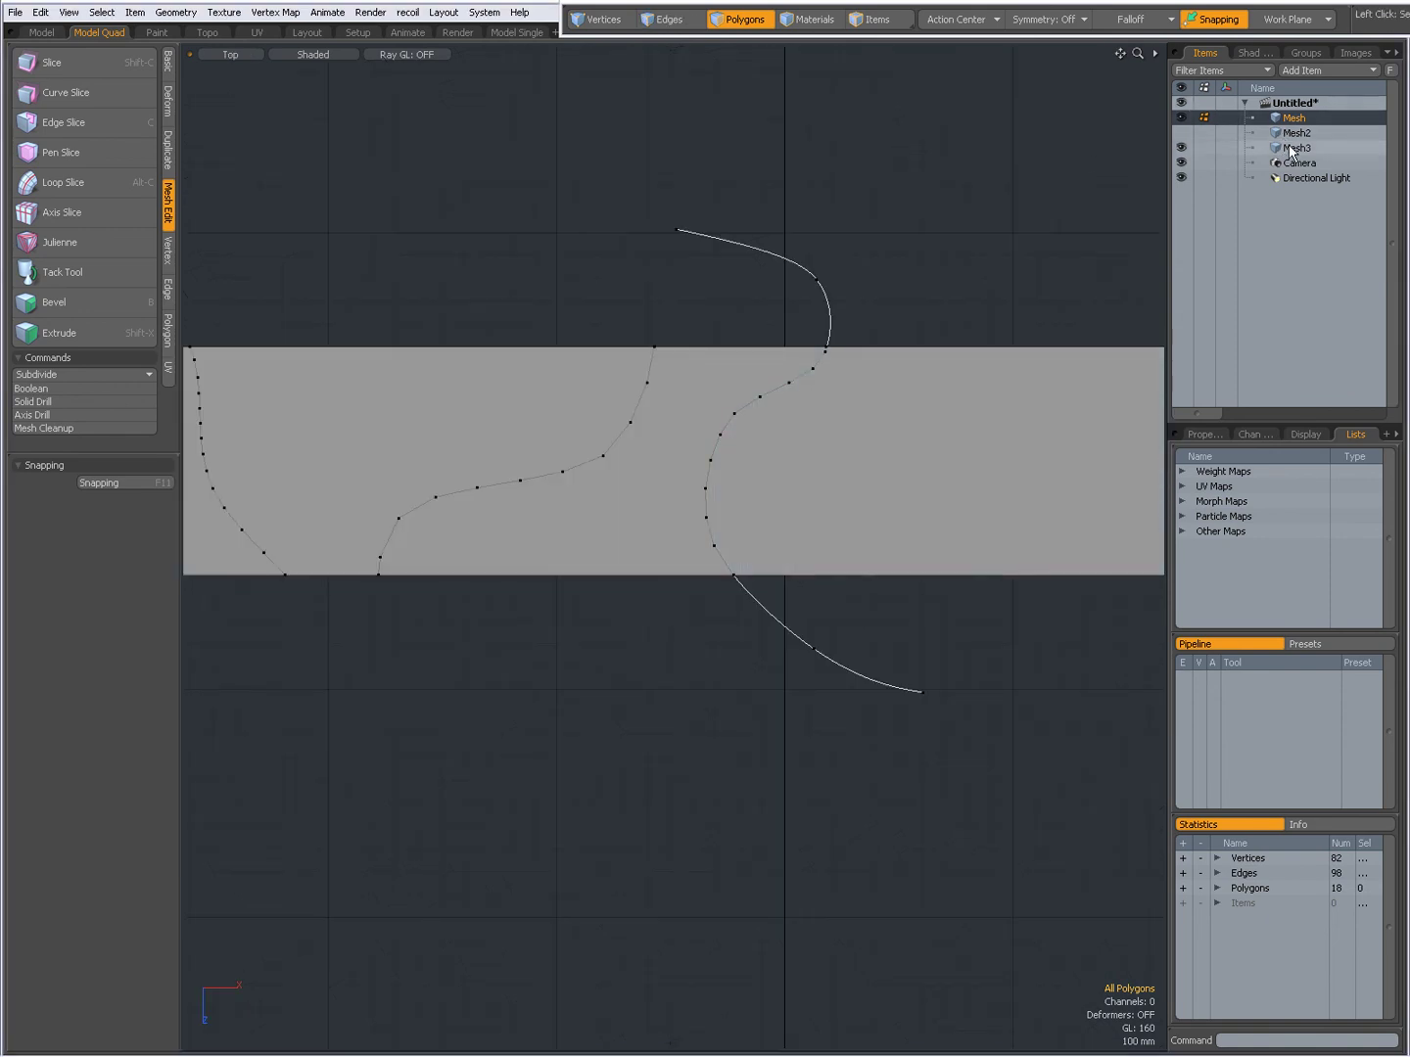
left_click(1294, 148)
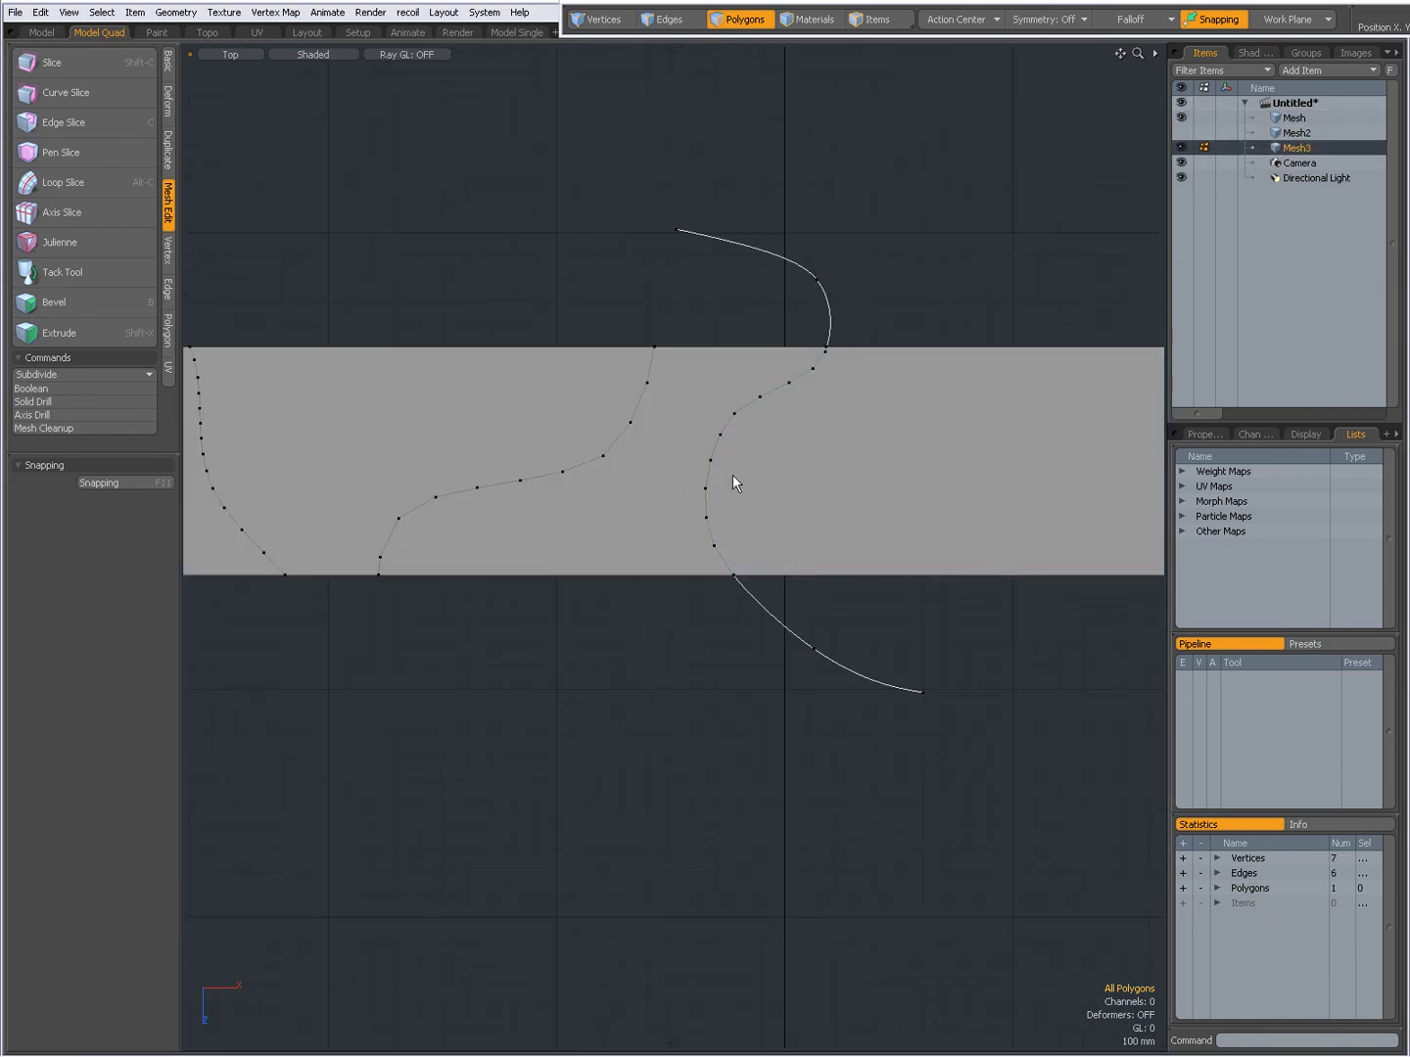
key("w")
left_click_drag(755, 472, 855, 466)
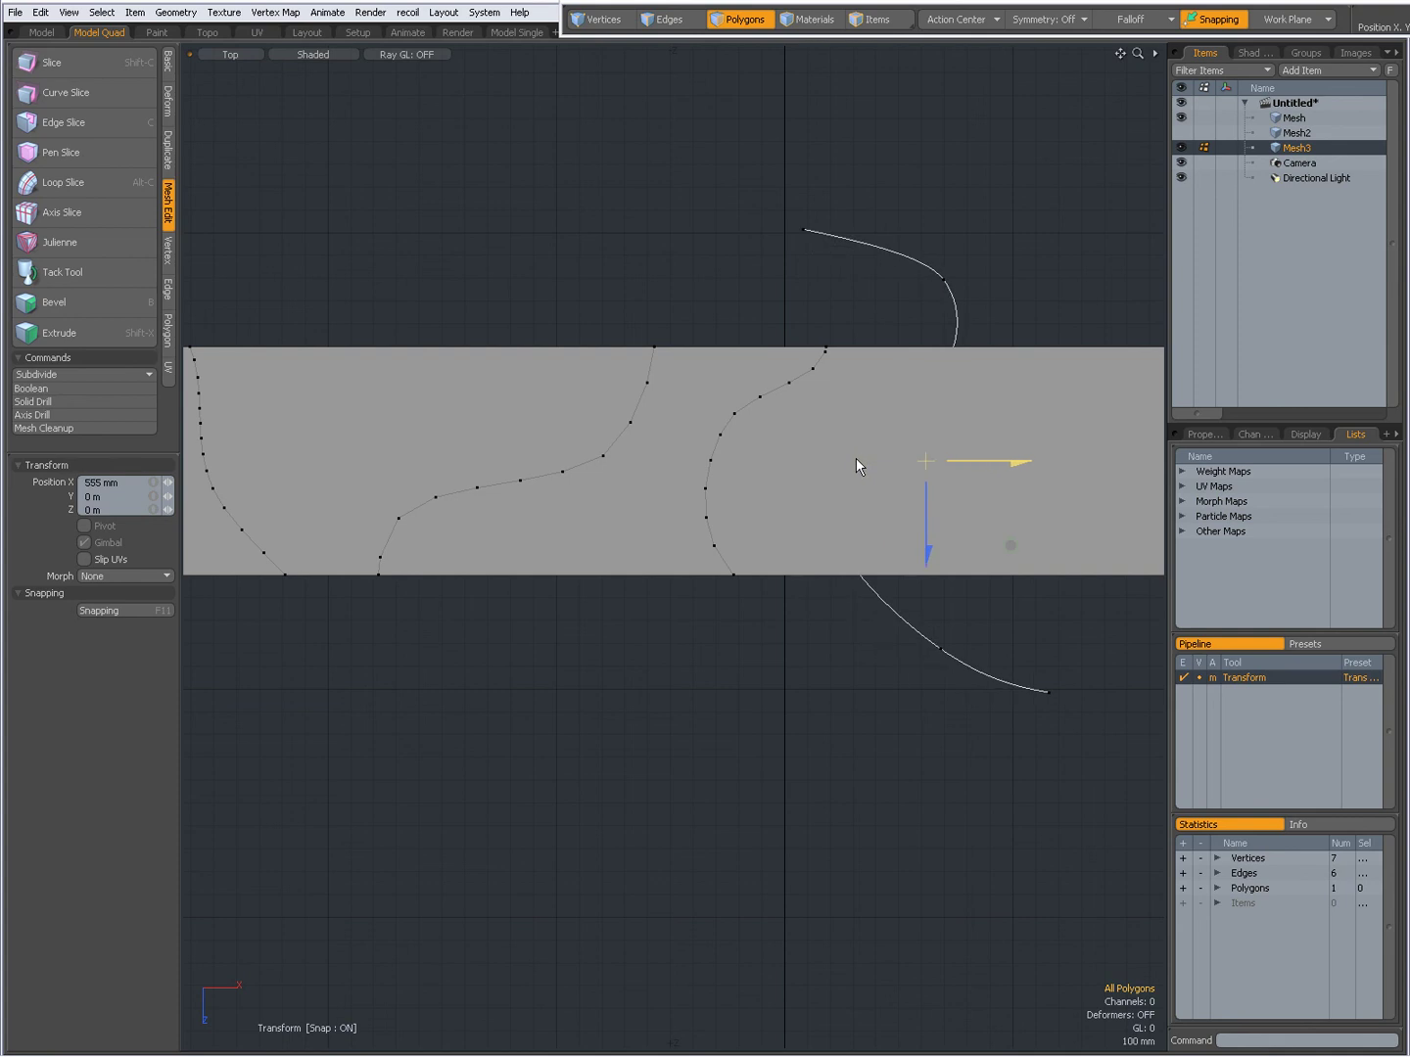
key("q")
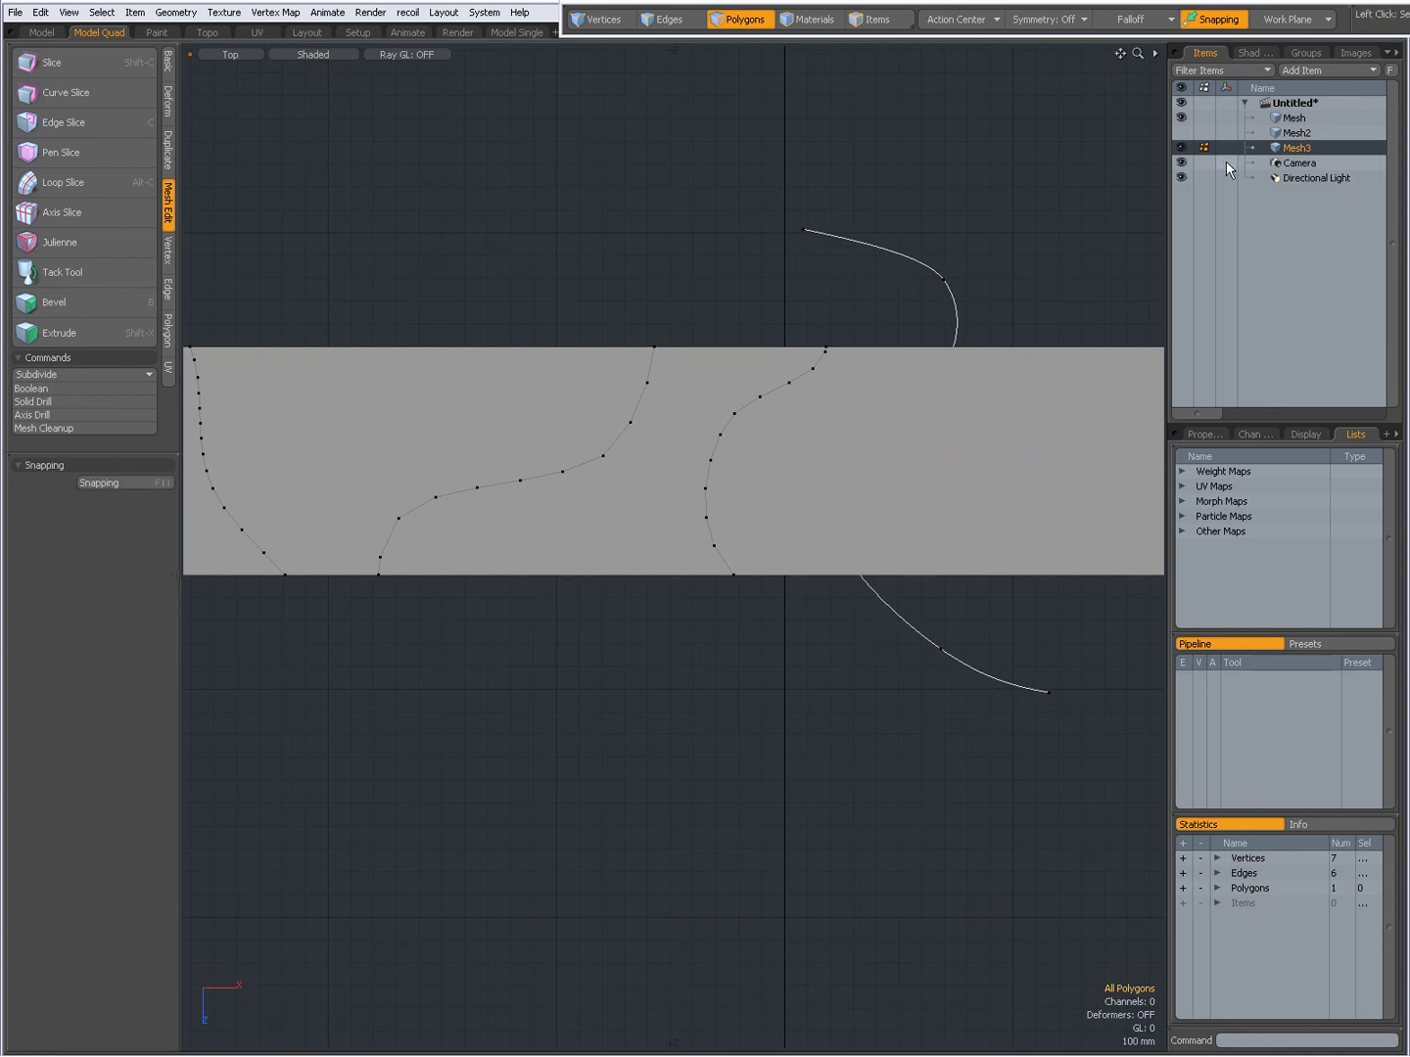
left_click(1293, 119)
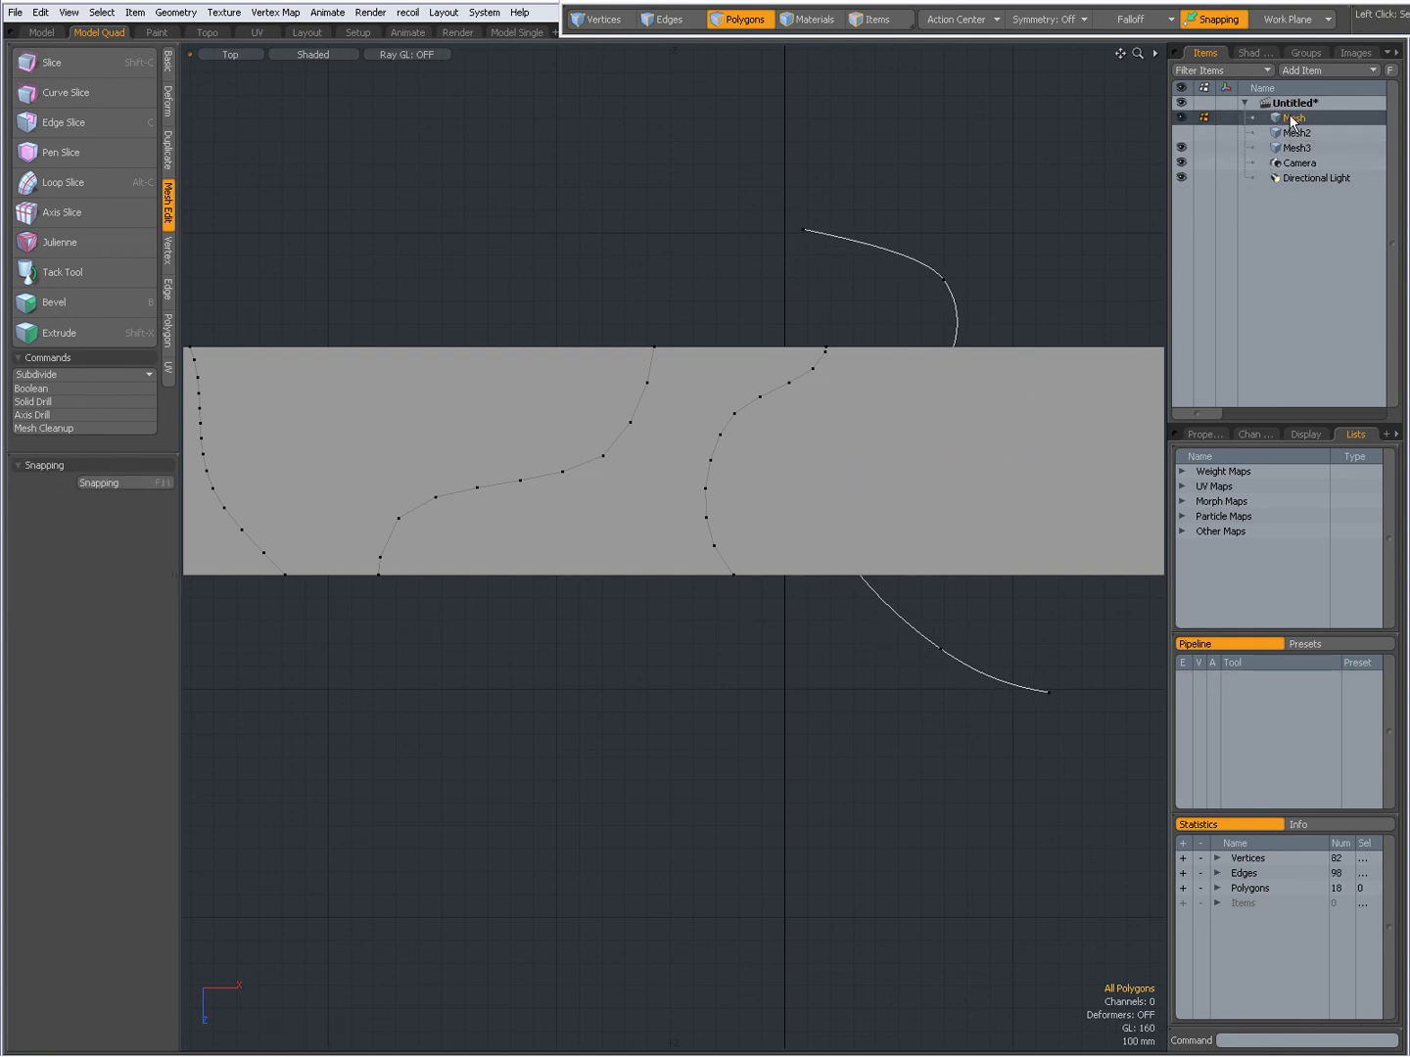
Run Curve Slice along the background Mesh3 curve for a fourth cut, then zoom out.
left_click(57, 92)
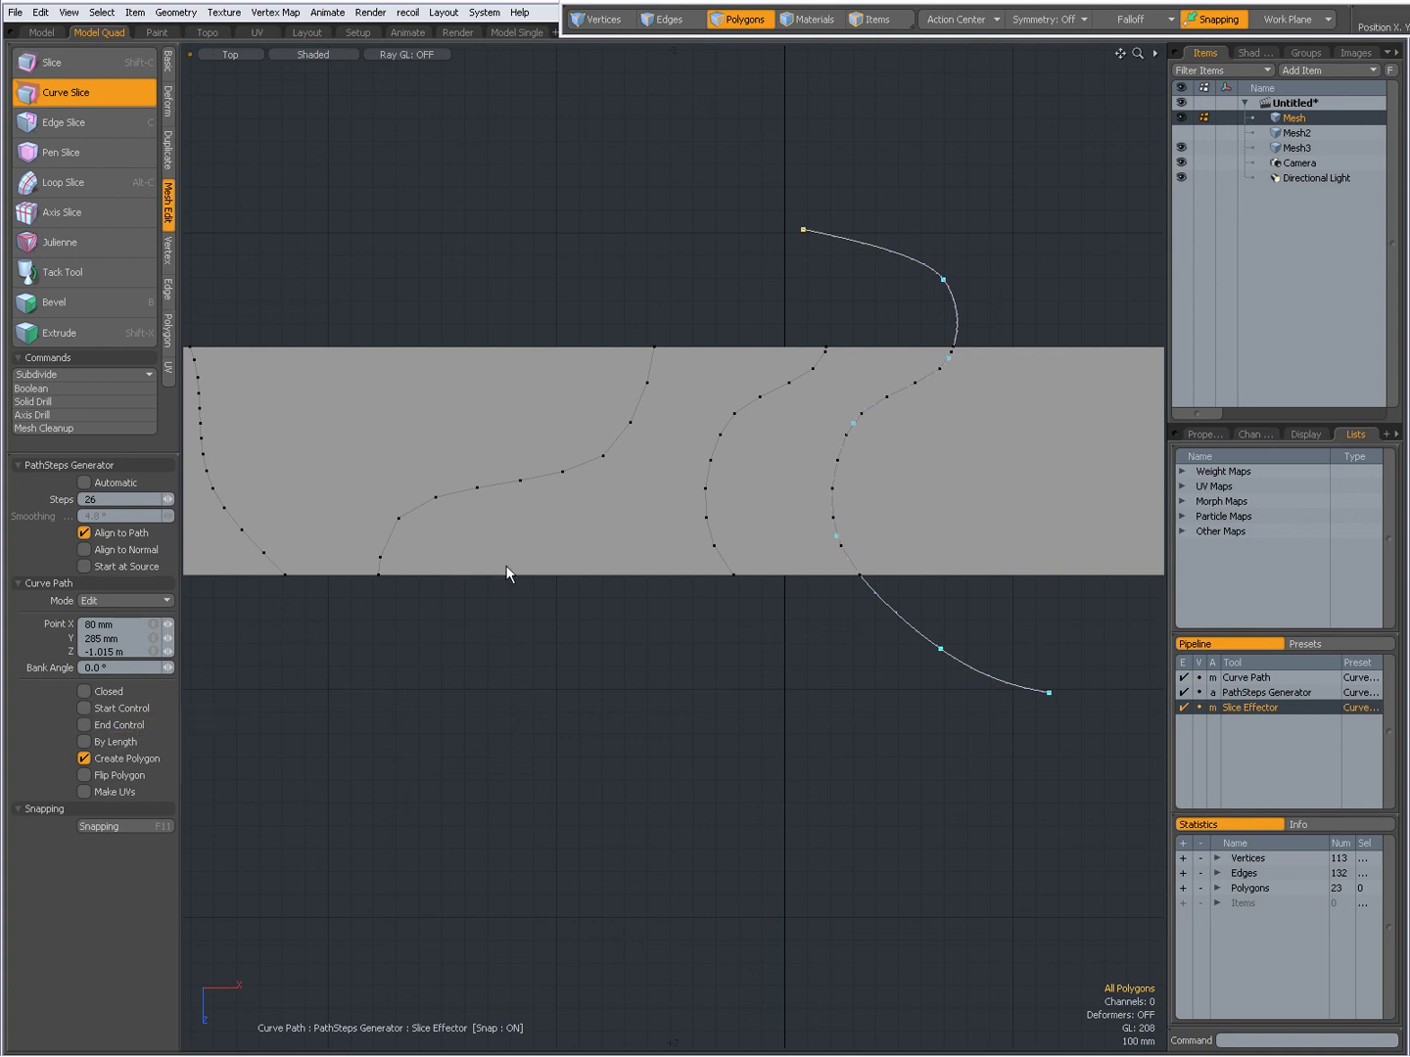
left_click_drag(642, 598, 536, 586, "ctrl+alt")
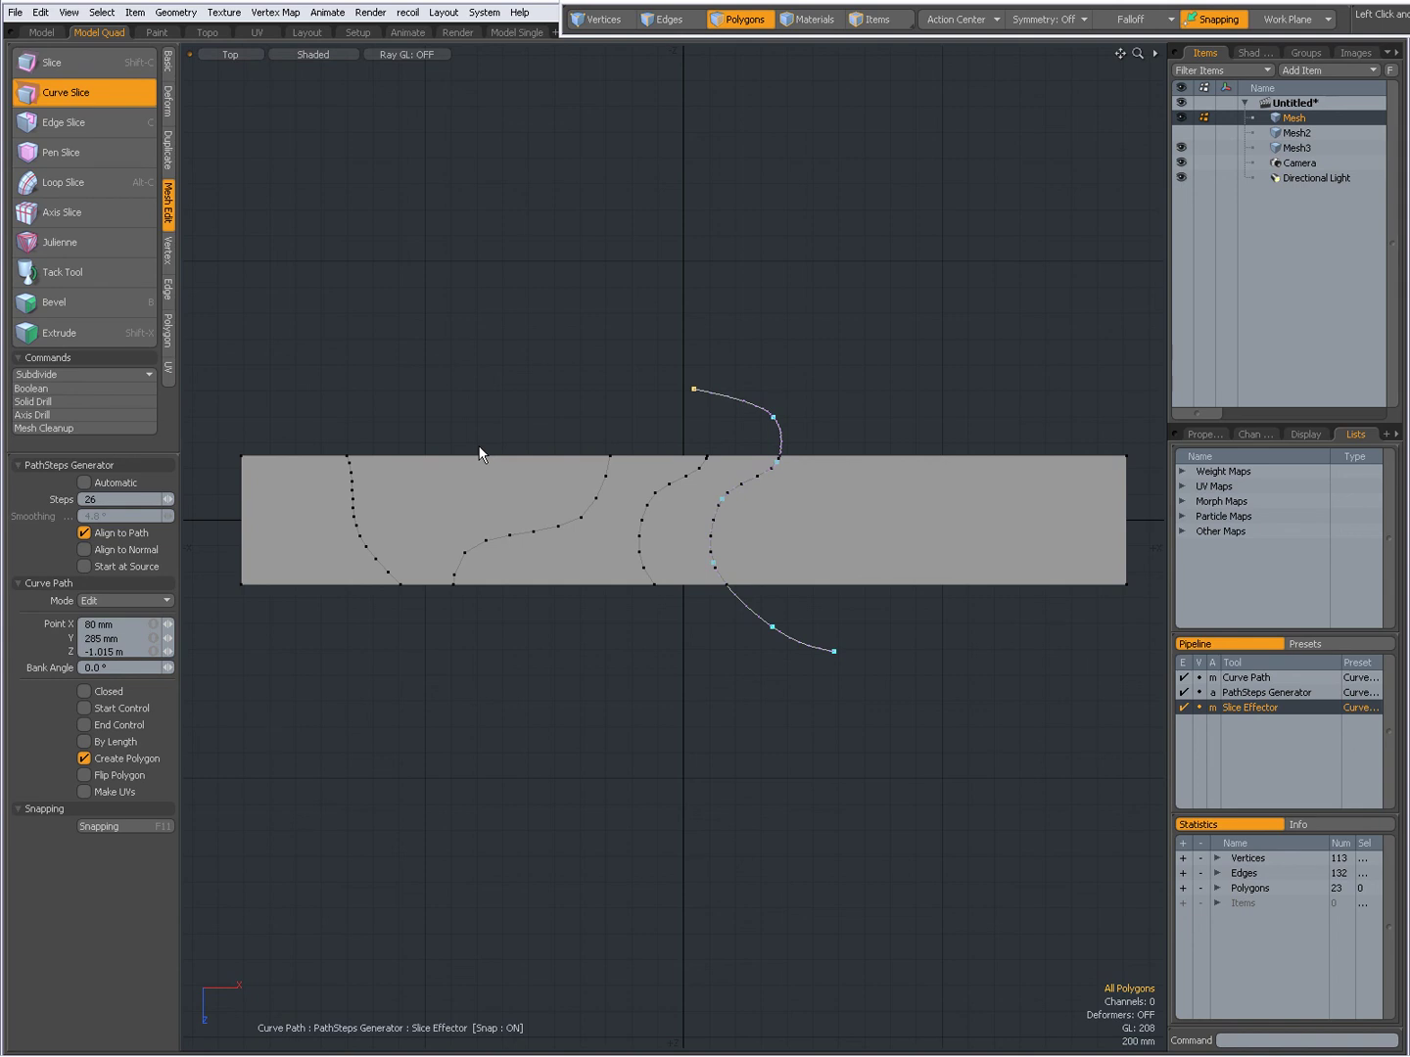
key("alt+Tab")
key("alt+Tab")
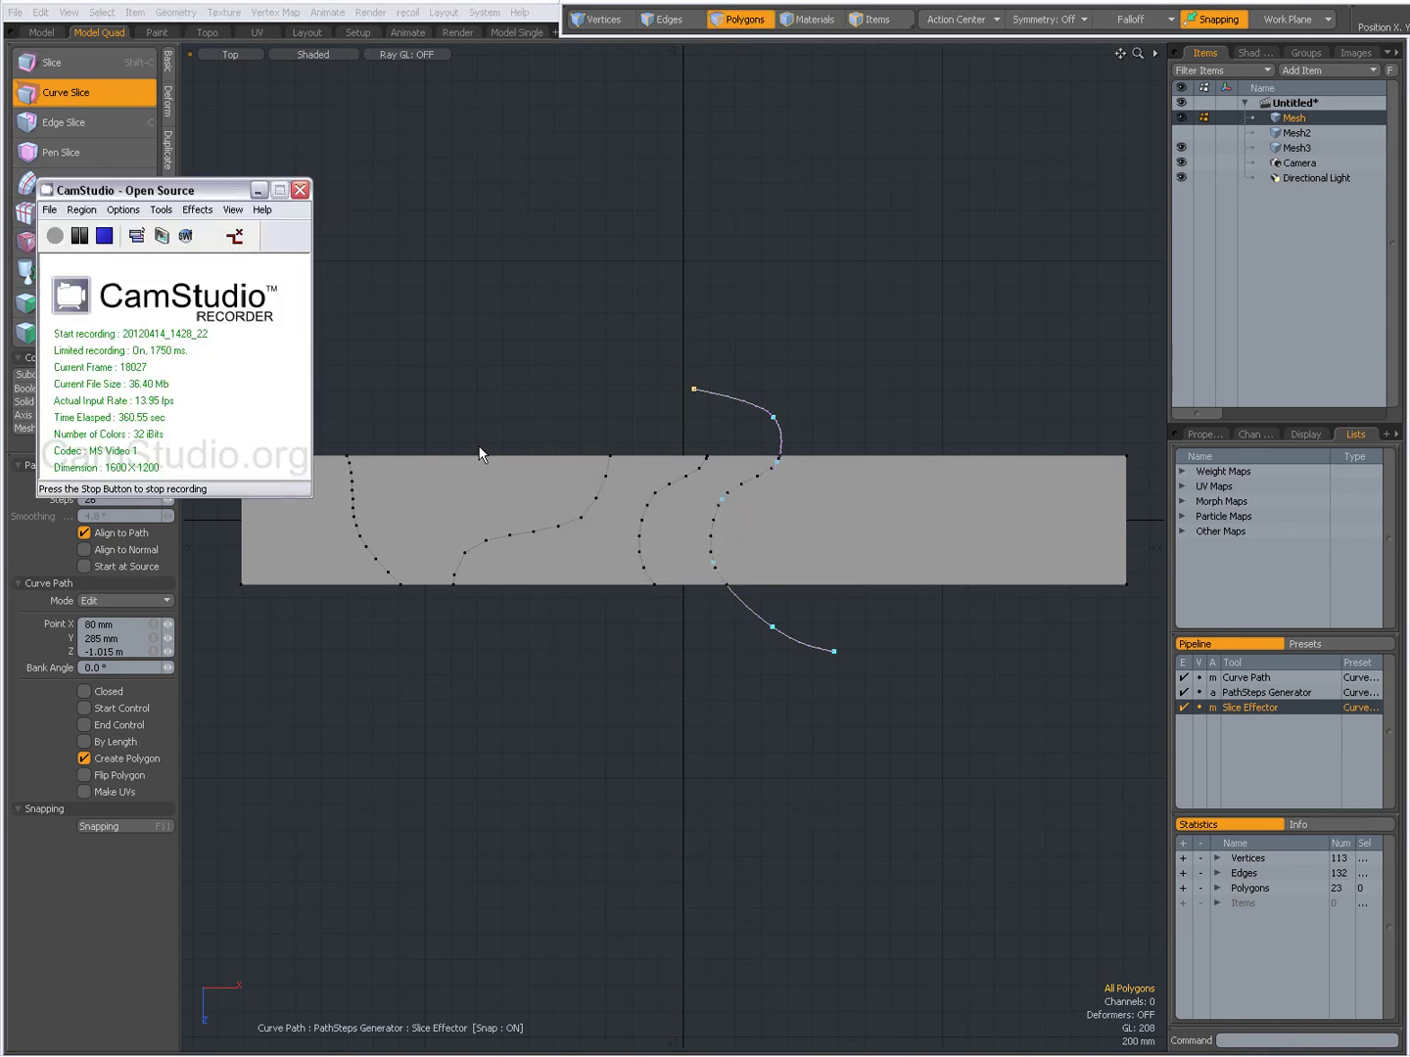